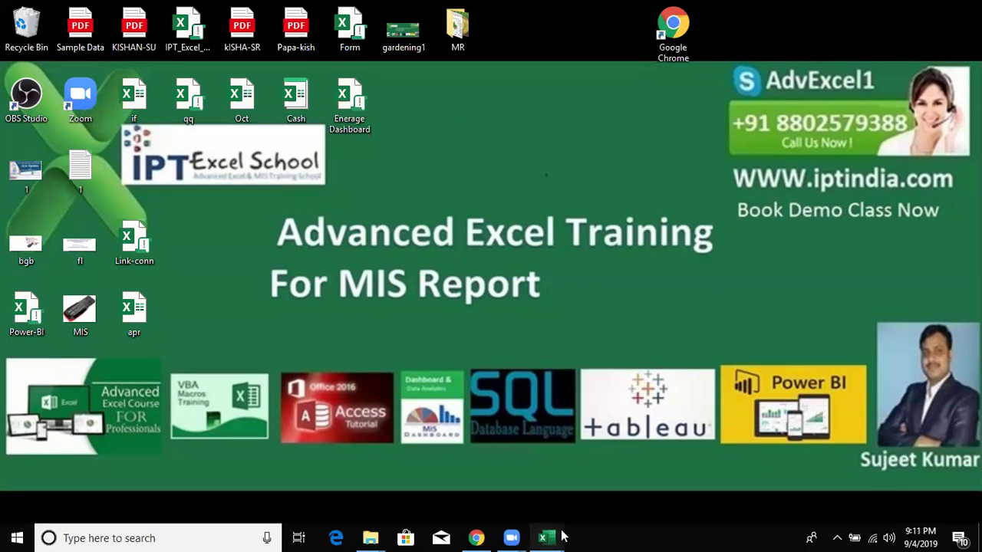
Bring the Book1 workbook window to the front from the Excel taskbar icon
{"action": "mouse_move", "coordinate": [547, 537]}
{"action": "left_click", "coordinate": [500, 494]}
{"action": "left_click", "coordinate": [279, 238]}
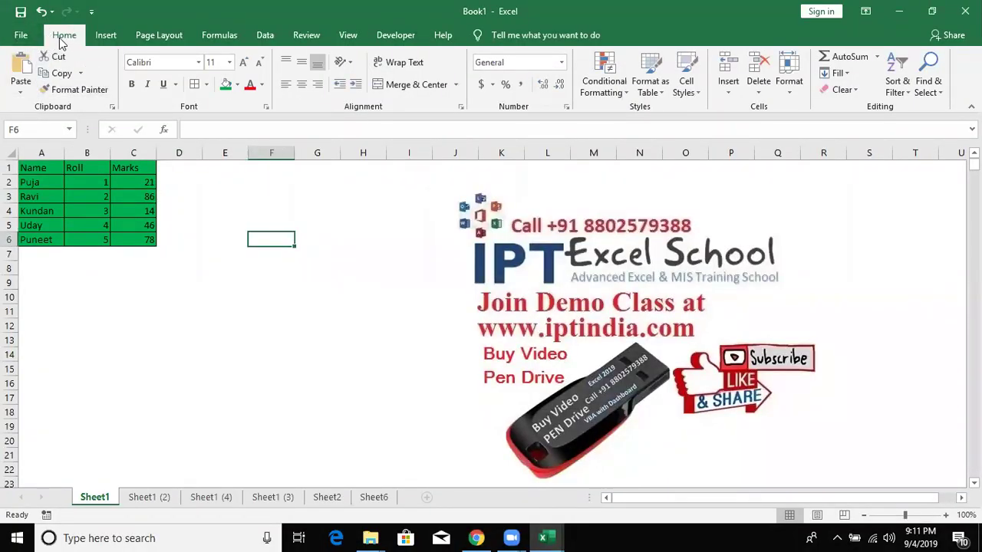
Browse the ribbon tabs, then go back to the Home tab
{"action": "left_click", "coordinate": [118, 35]}
{"action": "left_click", "coordinate": [159, 34]}
{"action": "left_click", "coordinate": [220, 35]}
{"action": "left_click", "coordinate": [265, 36]}
{"action": "scroll", "coordinate": [311, 36], "scroll_direction": "down", "scroll_amount": 1}
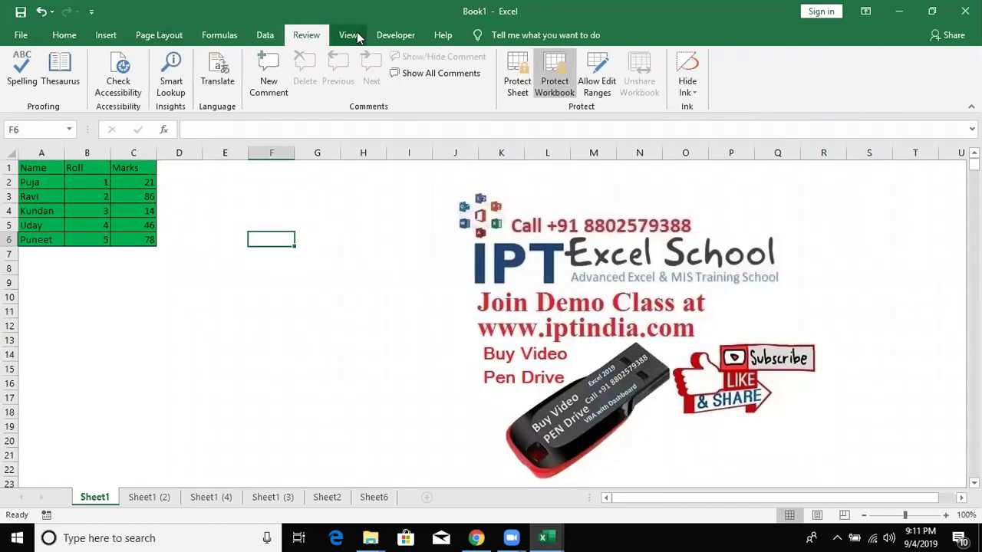
{"action": "scroll", "coordinate": [357, 32], "scroll_direction": "down", "scroll_amount": 1}
{"action": "scroll", "coordinate": [307, 35], "scroll_direction": "down", "scroll_amount": 1}
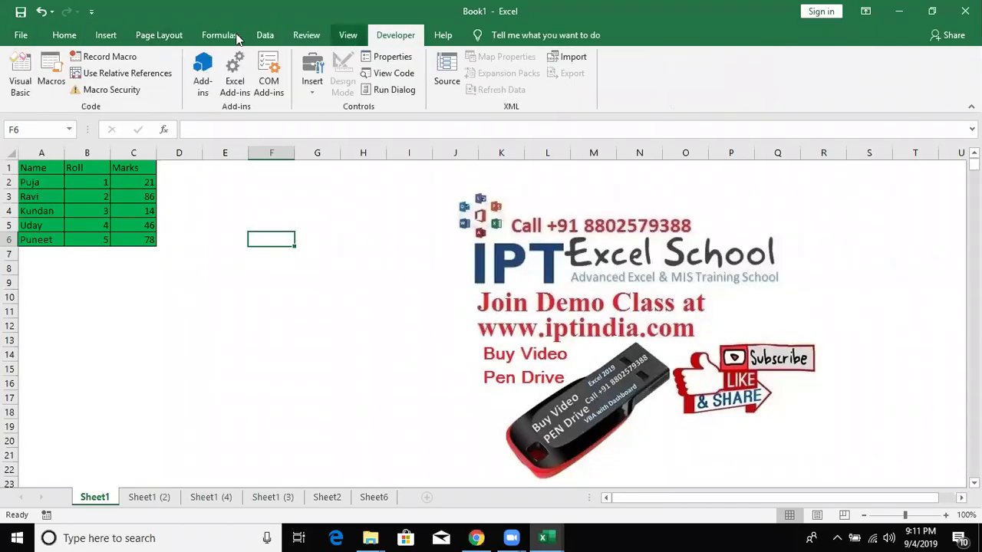
{"action": "left_click", "coordinate": [78, 37]}
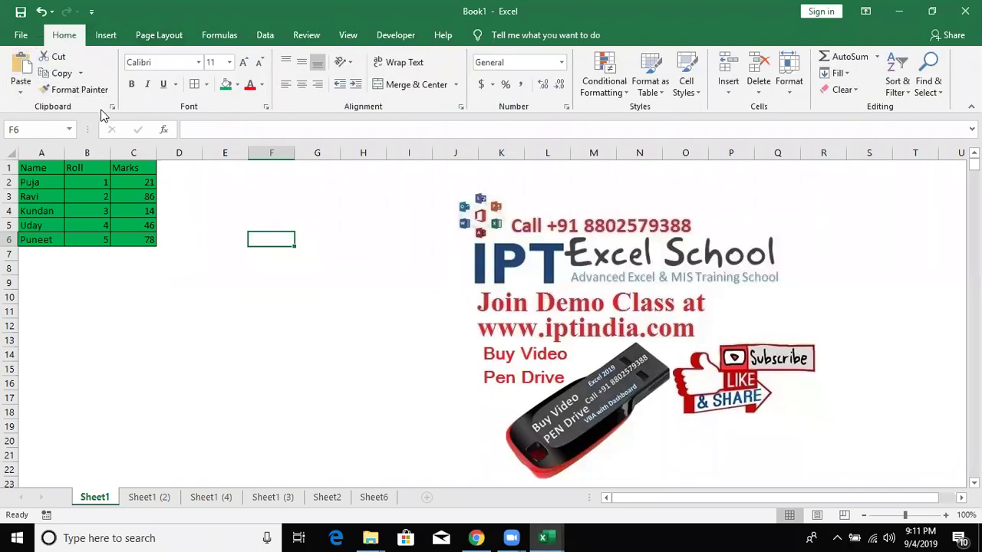
Inspect the =RANDBETWEEN(10,90) formula in Puja's mark cell C2
{"action": "left_click", "coordinate": [94, 168]}
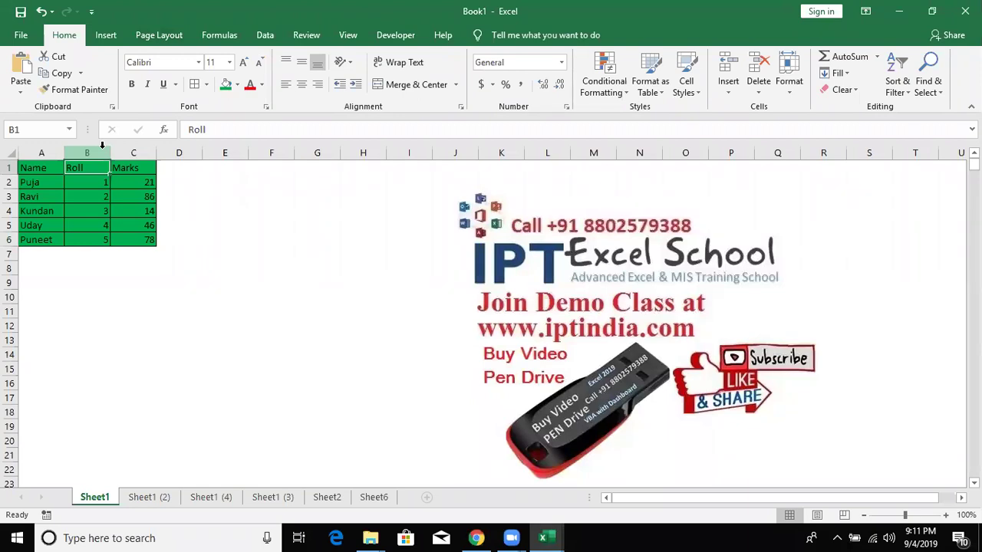
{"action": "key", "text": "Left"}
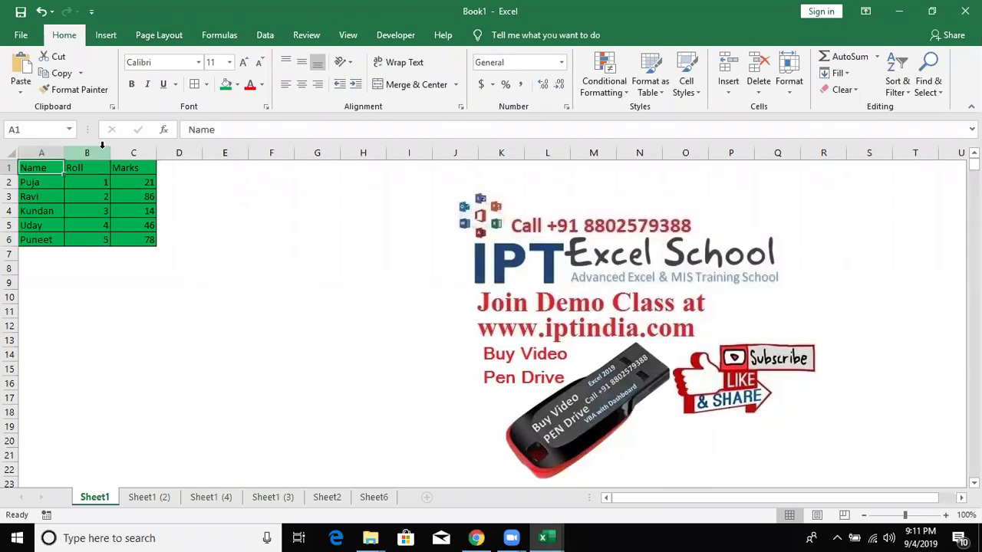
{"action": "key", "text": "Down"}
{"action": "key", "text": "Right"}
{"action": "key", "text": "Right"}
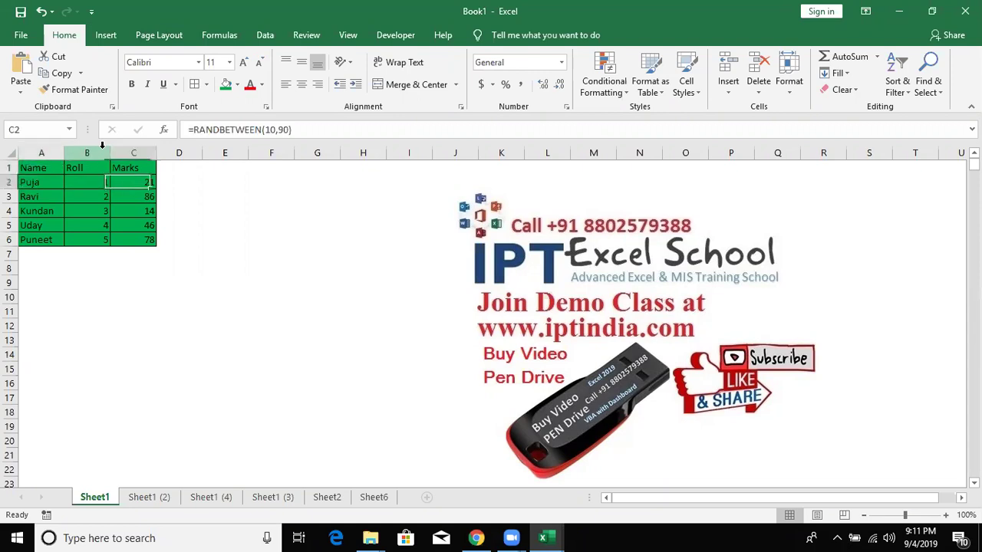
{"action": "key", "text": "F2"}
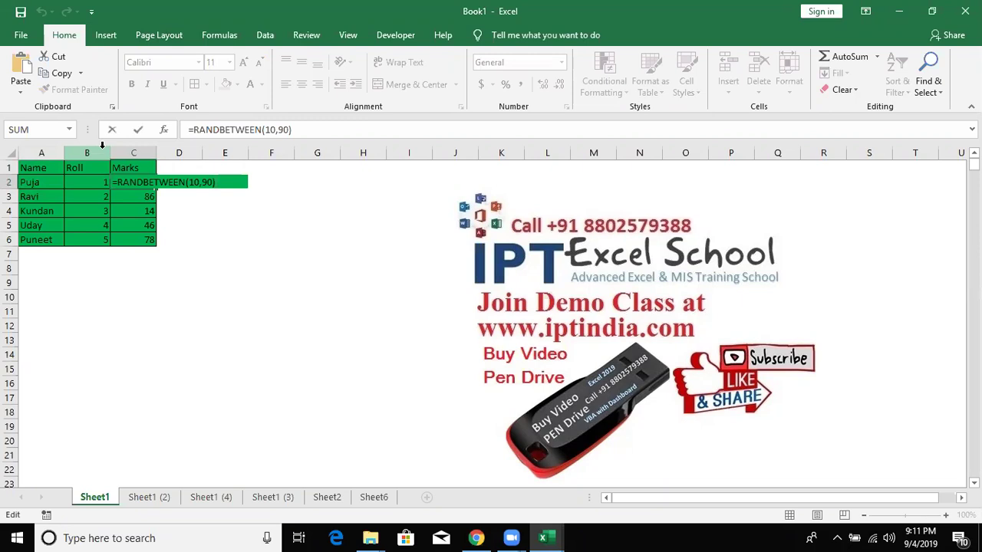
{"action": "key", "text": "Return"}
Enter a test value of 4 in E3, then clear it
{"action": "key", "text": "Right"}
{"action": "key", "text": "Right"}
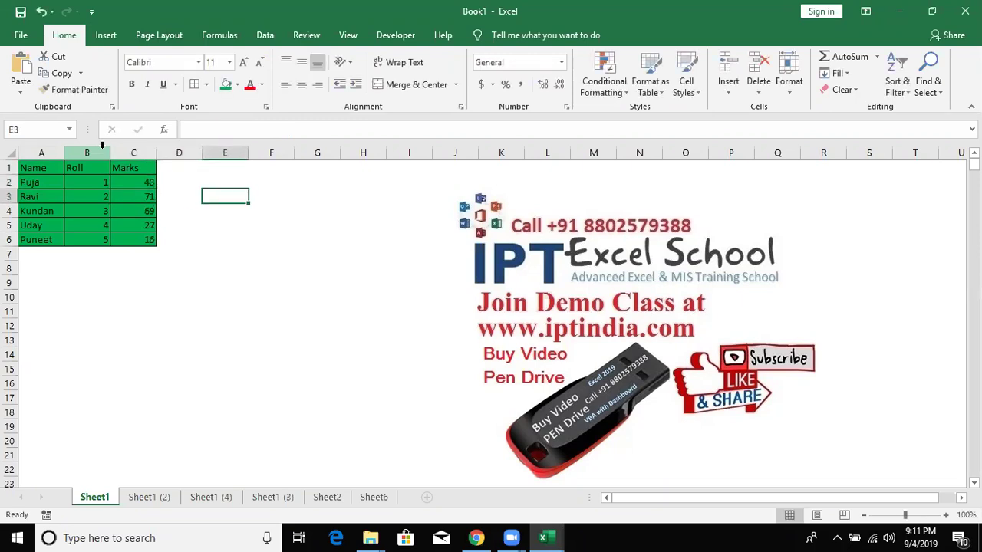
{"action": "type", "text": "4"}
{"action": "key", "text": "Return"}
{"action": "key", "text": "Up"}
{"action": "key", "text": "Delete"}
Select the marks table A1:C6 and copy it
{"action": "key", "text": "Left"}
{"action": "key", "text": "Left"}
{"action": "key", "text": "ctrl+Home"}
{"action": "key", "text": "shift+Right"}
{"action": "key", "text": "shift+Right"}
{"action": "key", "text": "ctrl+shift+Down"}
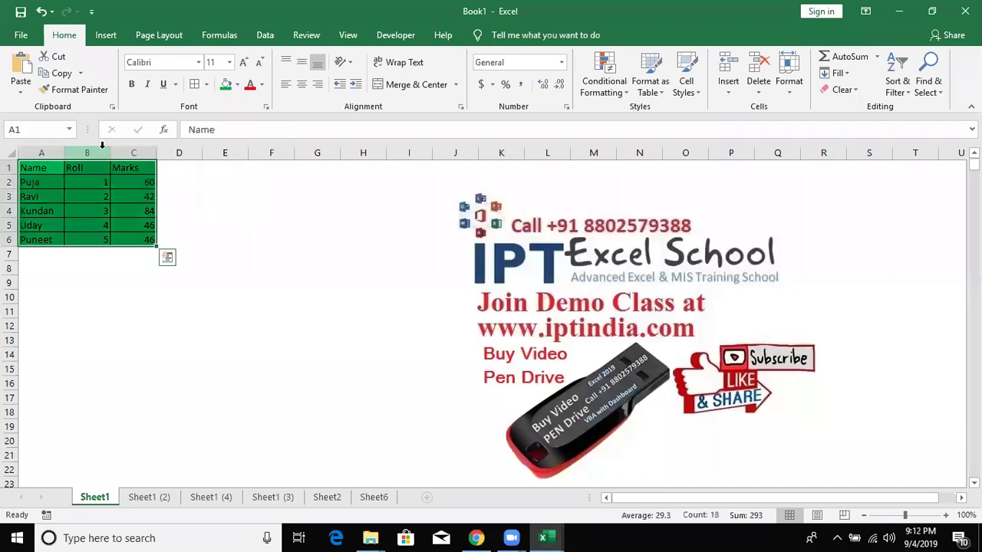
{"action": "key", "text": "ctrl+c"}
{"action": "key", "text": "ctrl+q"}
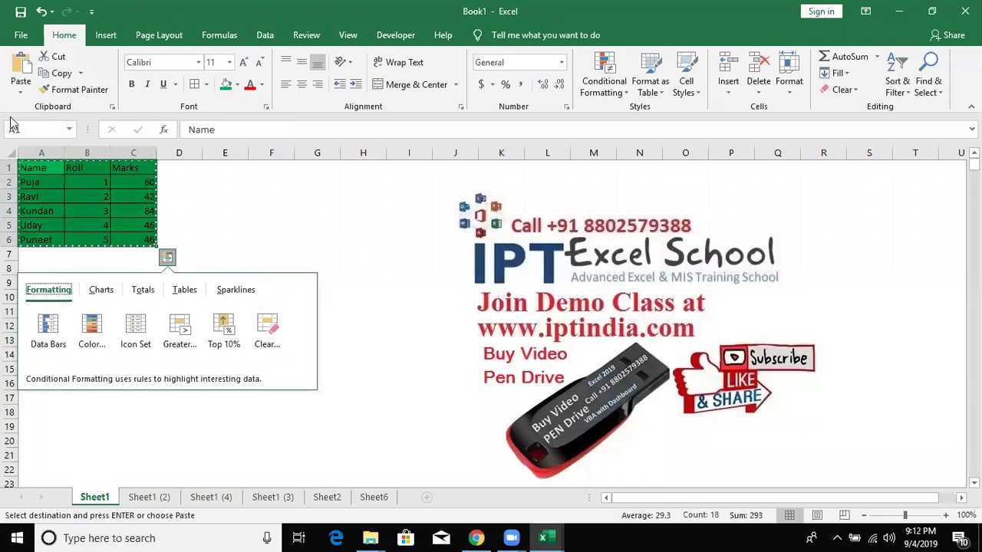
Paste the table at G1, undo that paste, and reselect G1
{"action": "left_click", "coordinate": [324, 169]}
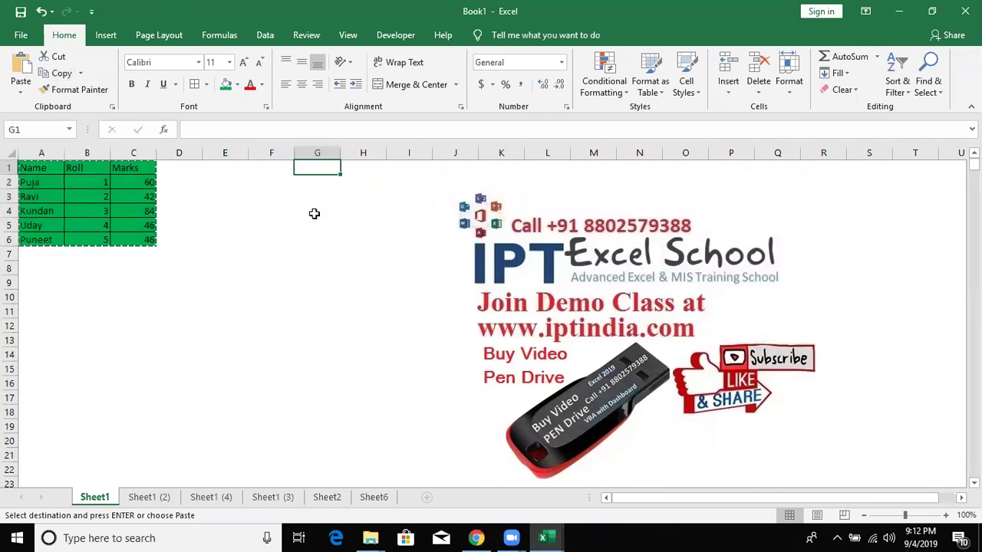
{"action": "key", "text": "ctrl+v"}
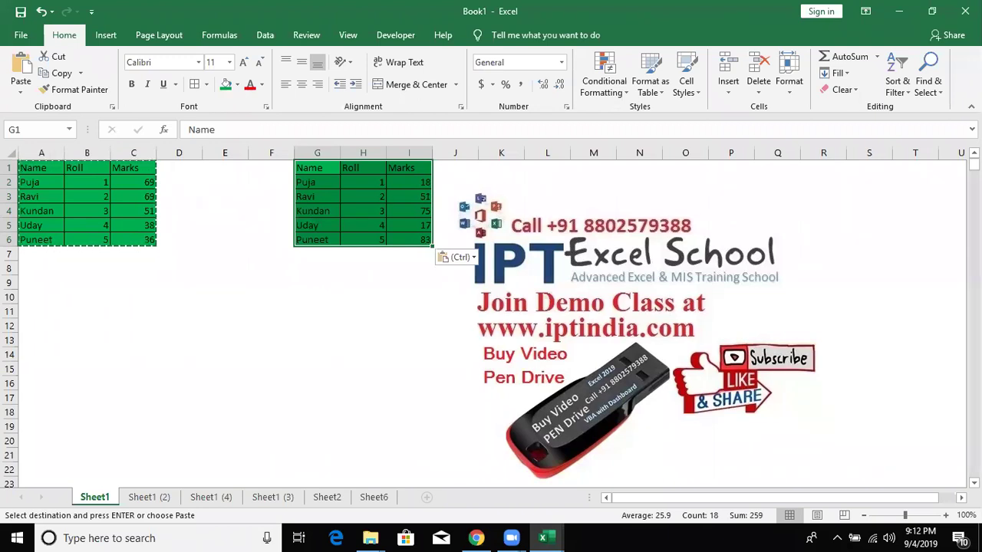
{"action": "key", "text": "ctrl+z"}
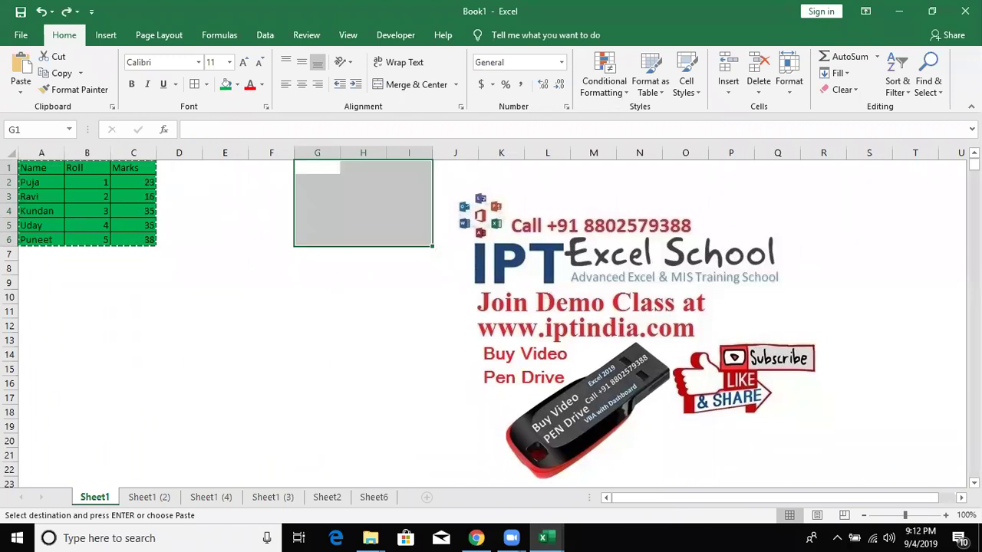
{"action": "left_click", "coordinate": [307, 169]}
Paste Special the copied table at G1 with Formulas only
{"action": "right_click", "coordinate": [308, 167]}
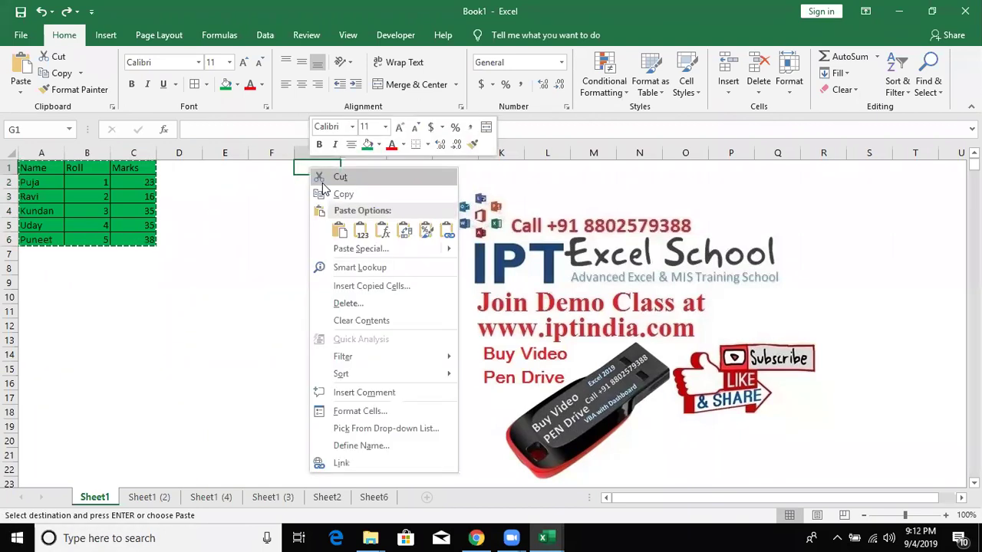
{"action": "left_click", "coordinate": [360, 250]}
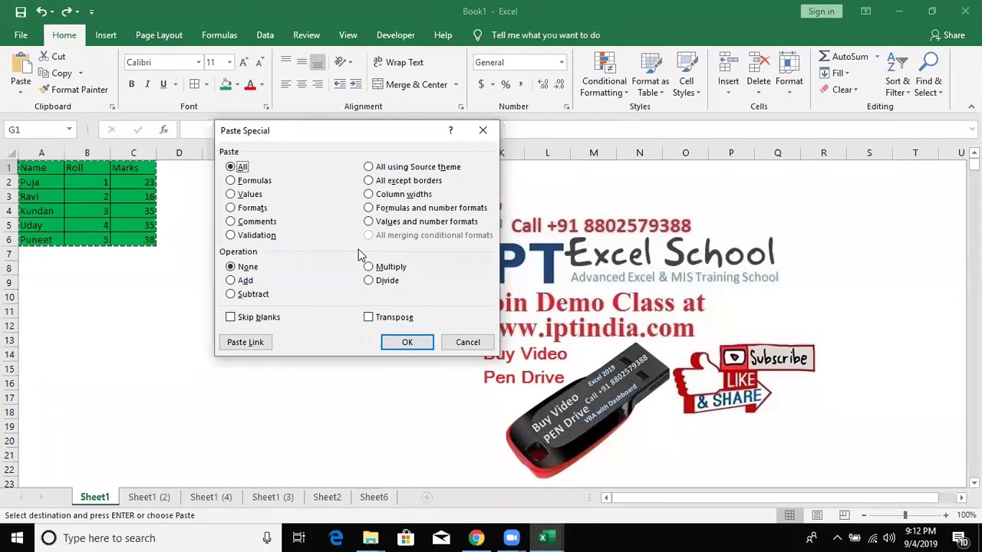
{"action": "left_click", "coordinate": [268, 184]}
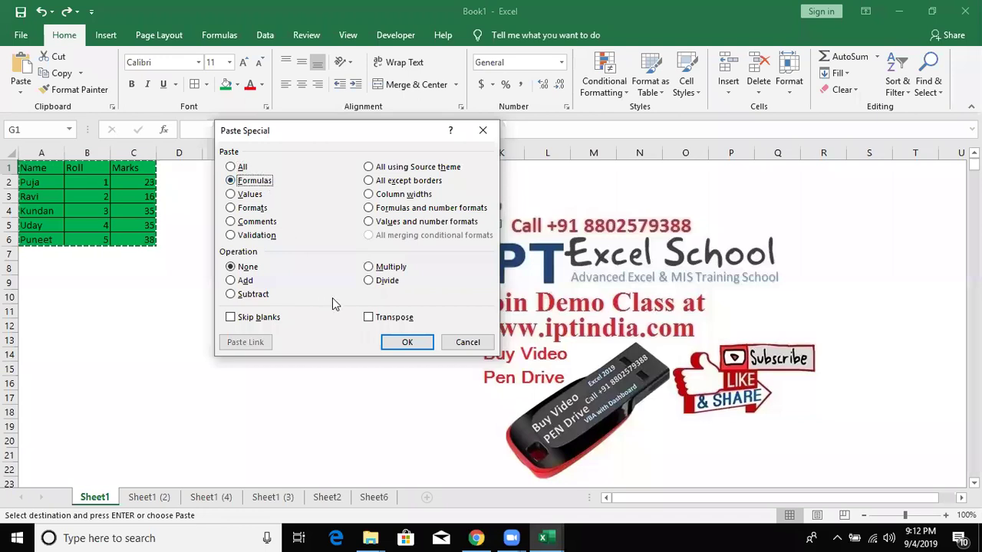
{"action": "left_click", "coordinate": [393, 343]}
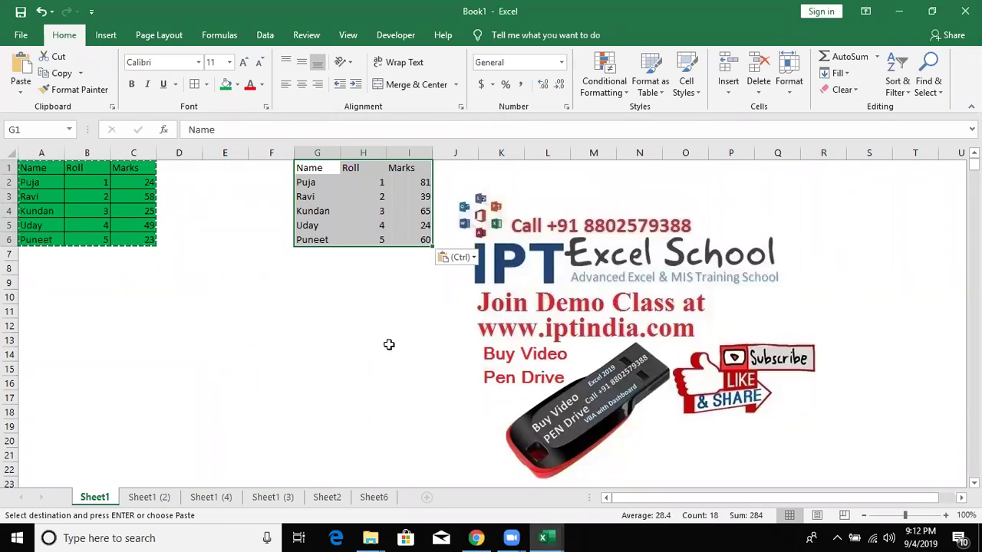
Step through the pasted G1:I6 cells to confirm the Marks are still formulas
{"action": "key", "text": "Down"}
{"action": "key", "text": "Up"}
{"action": "key", "text": "Down"}
{"action": "key", "text": "Right"}
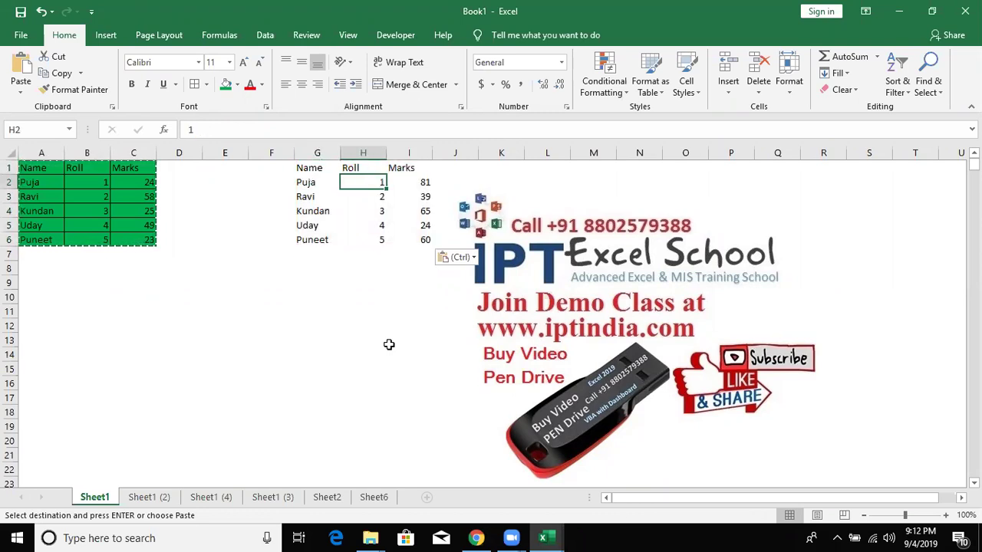
{"action": "key", "text": "Right"}
{"action": "key", "text": "Down"}
{"action": "key", "text": "Down"}
{"action": "key", "text": "Down"}
{"action": "key", "text": "Up"}
{"action": "key", "text": "Up"}
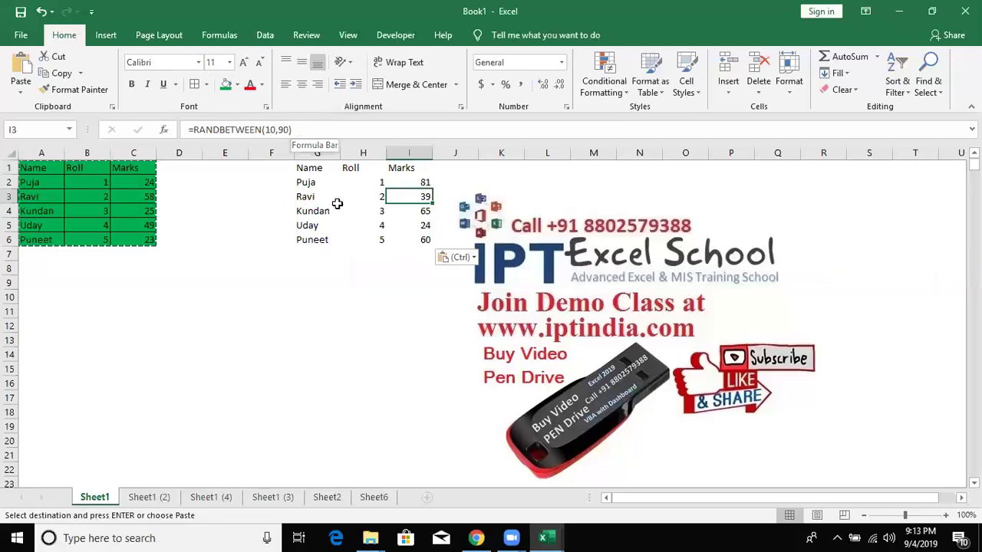
Paste Special the table at G8 with Values only
{"action": "left_click", "coordinate": [317, 268]}
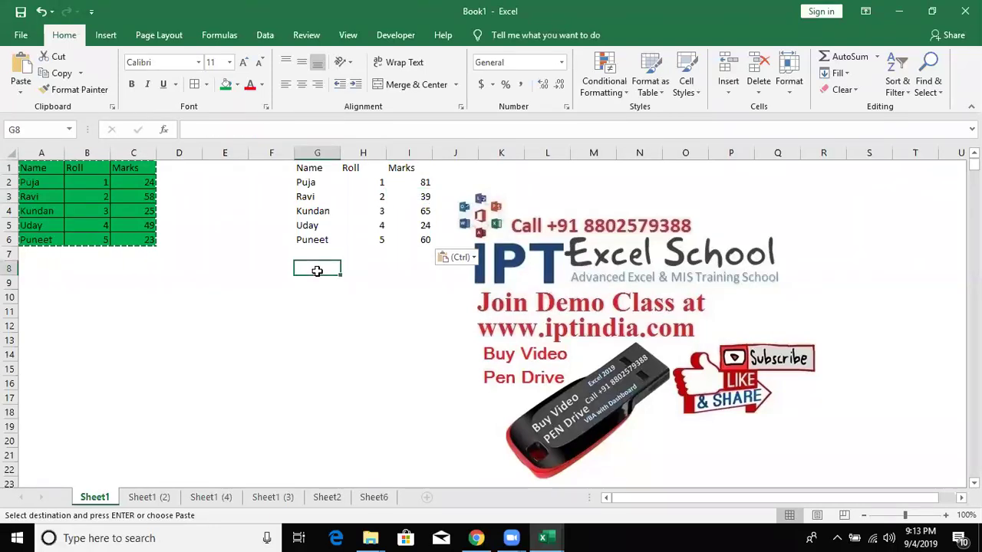
{"action": "right_click", "coordinate": [316, 268]}
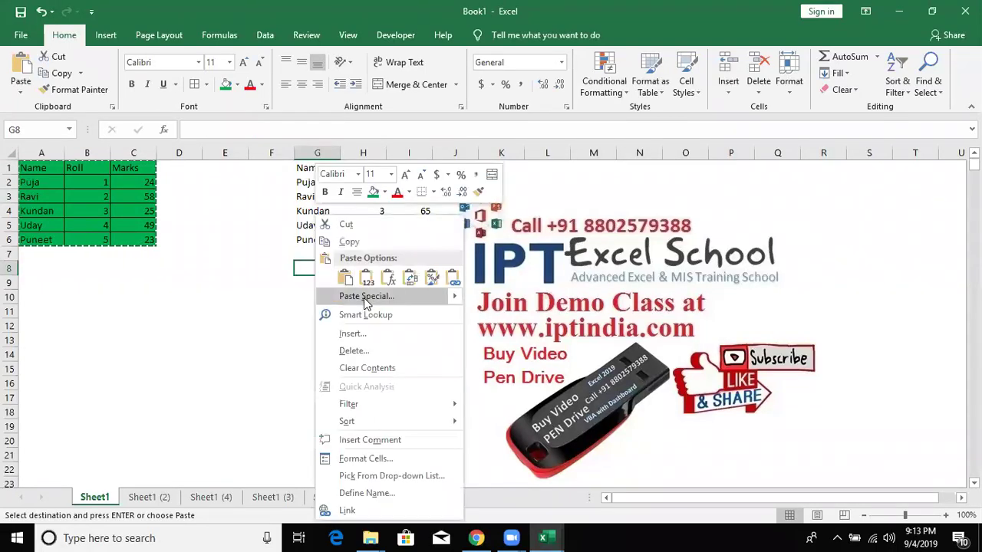
{"action": "left_click", "coordinate": [365, 300]}
{"action": "left_click", "coordinate": [253, 246]}
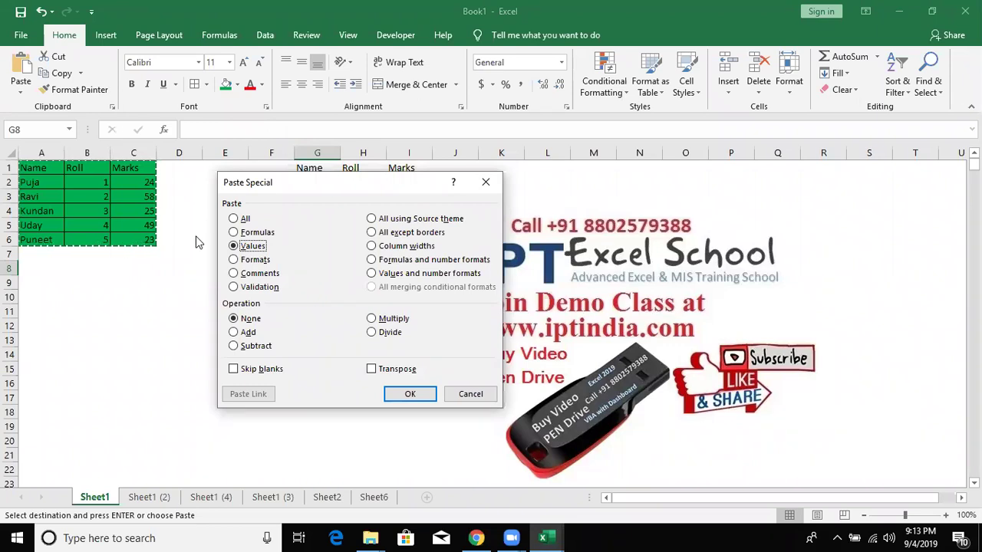
{"action": "left_click", "coordinate": [389, 398]}
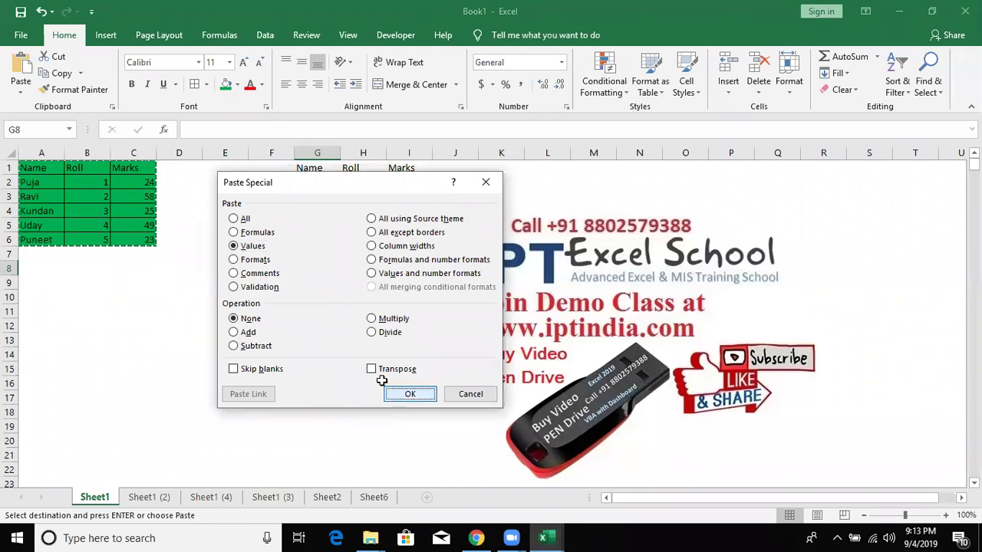
Inspect the pasted cells H10 and I8, cancelling a stray entry in the Marks header
{"action": "left_click", "coordinate": [414, 309]}
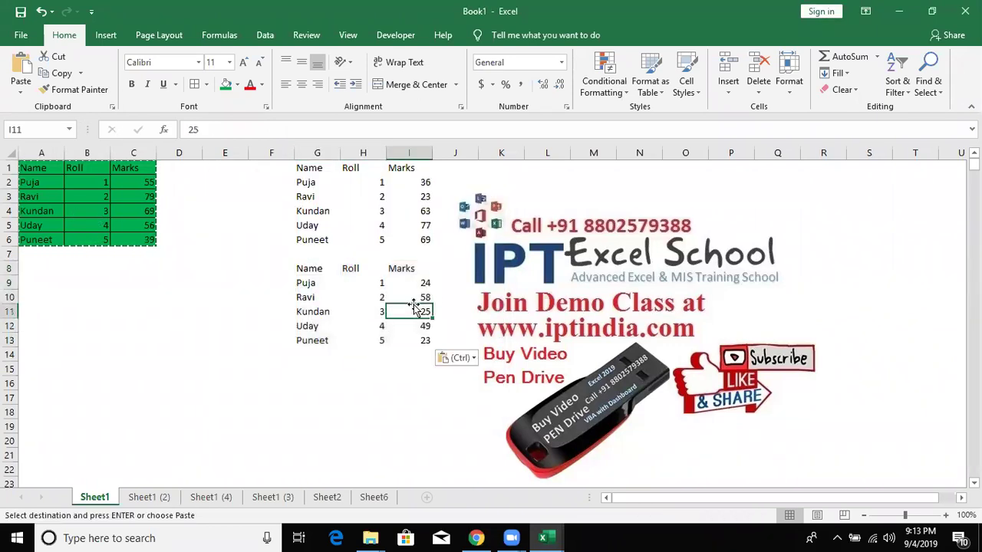
{"action": "key", "text": "Escape"}
{"action": "left_click", "coordinate": [376, 301]}
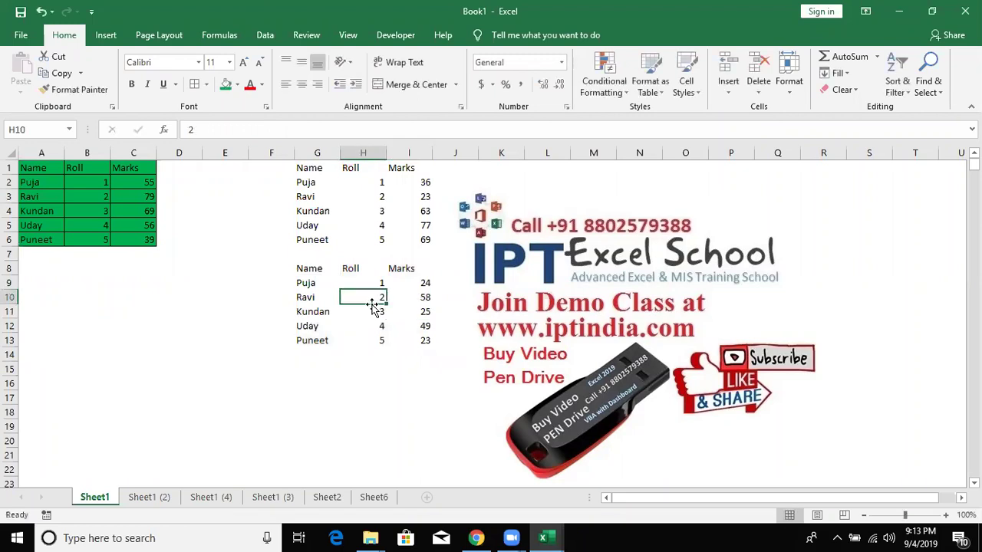
{"action": "double_click", "coordinate": [373, 301]}
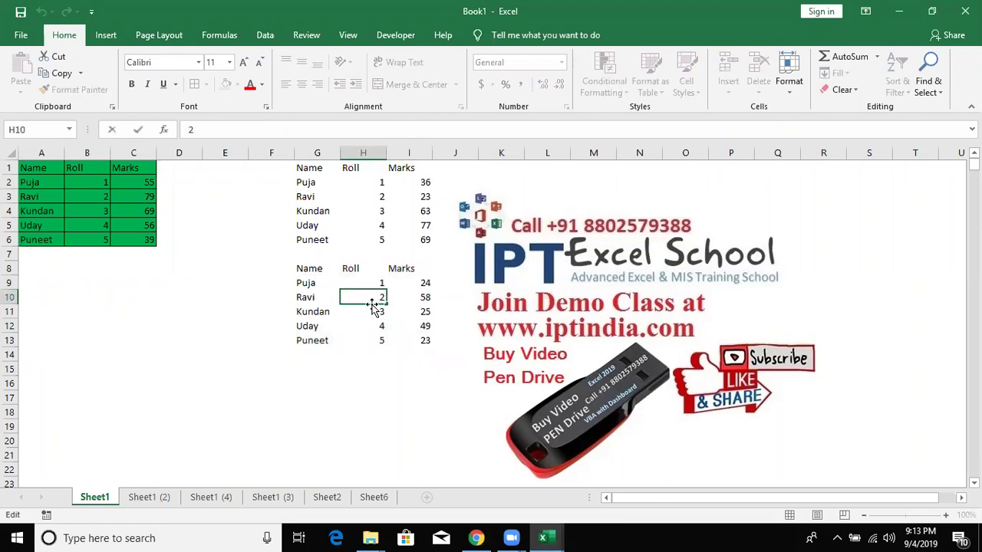
{"action": "key", "text": "Escape"}
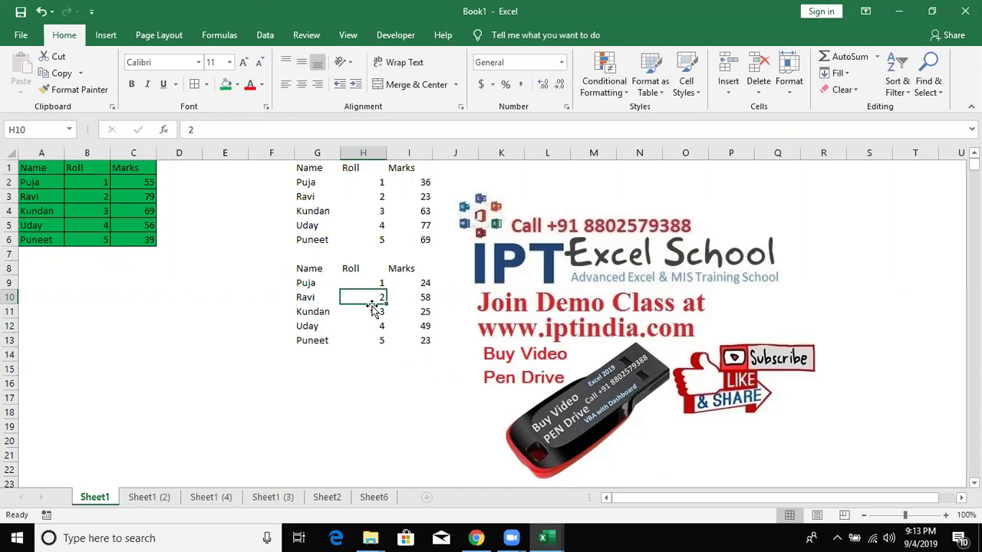
{"action": "left_click", "coordinate": [400, 268]}
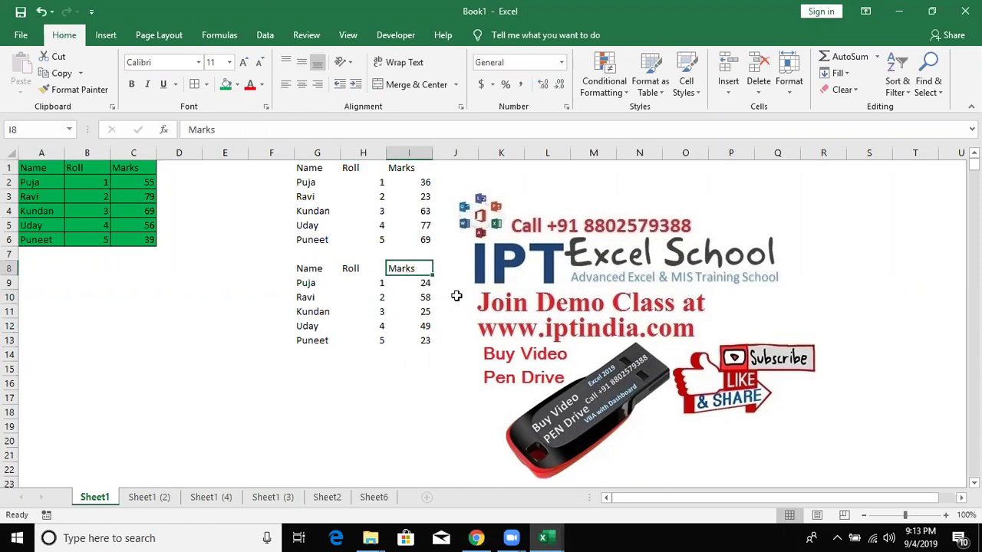
{"action": "type", "text": "1"}
{"action": "key", "text": "Escape"}
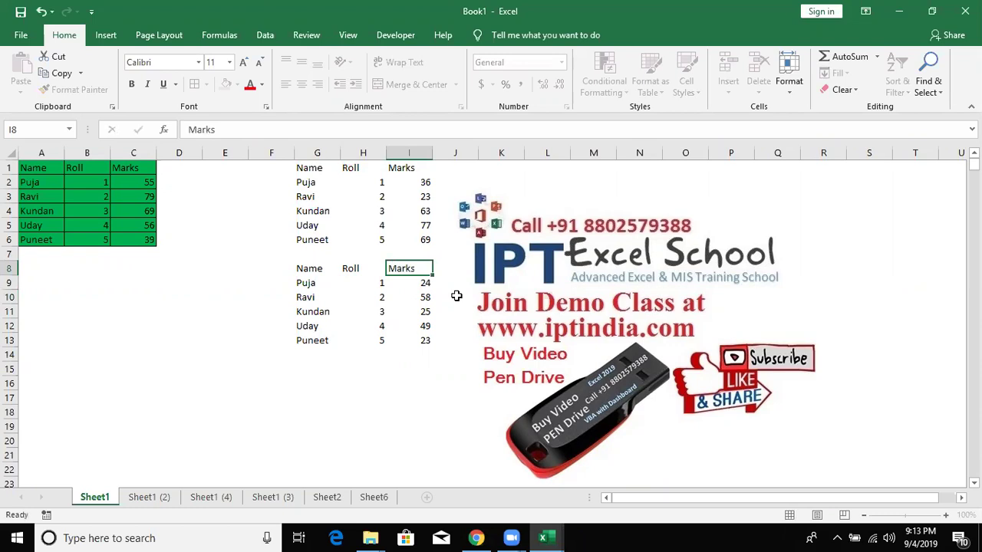
Compare the Marks formulas in I2:I6, then select that range and copy it
{"action": "key", "text": "Up"}
{"action": "key", "text": "Up"}
{"action": "key", "text": "Up"}
{"action": "key", "text": "Up"}
{"action": "key", "text": "Up"}
{"action": "key", "text": "Up"}
{"action": "key", "text": "Down"}
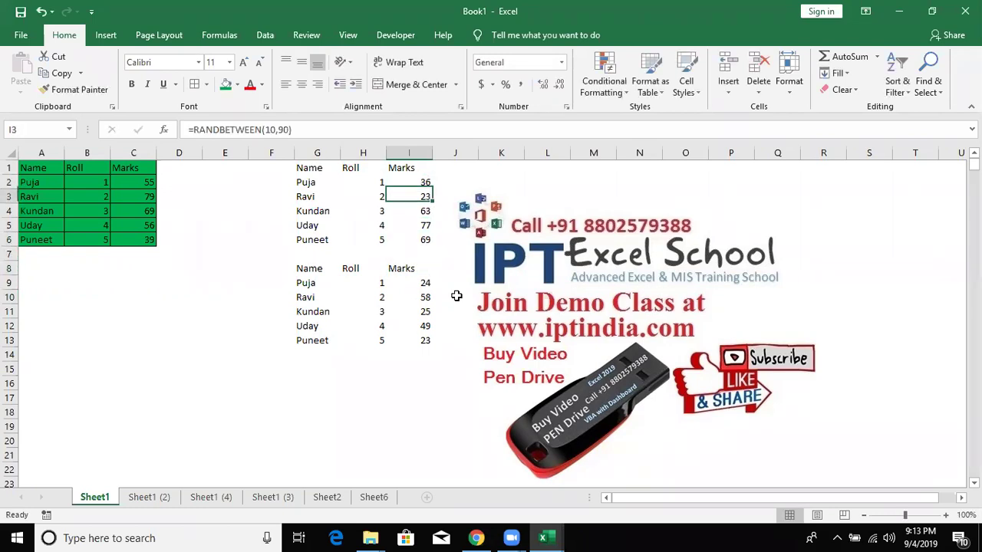
{"action": "key", "text": "Up"}
{"action": "key", "text": "Down"}
{"action": "key", "text": "Down"}
{"action": "key", "text": "Down"}
{"action": "key", "text": "Down"}
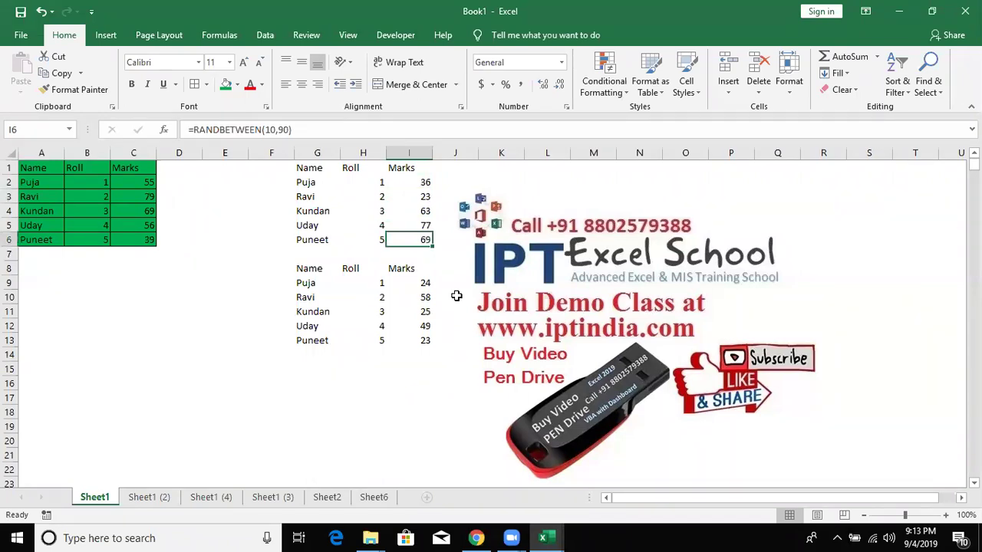
{"action": "key", "text": "Up"}
{"action": "key", "text": "Up"}
{"action": "key", "text": "Up"}
{"action": "key", "text": "Down"}
{"action": "key", "text": "Down"}
{"action": "key", "text": "Down"}
{"action": "key", "text": "Up"}
{"action": "key", "text": "Up"}
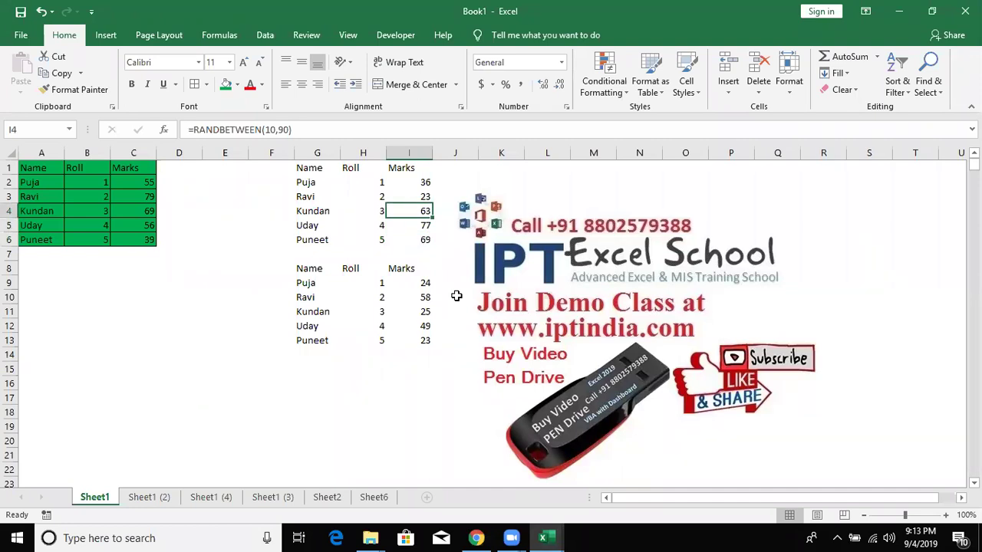
{"action": "key", "text": "Up"}
{"action": "key", "text": "Up"}
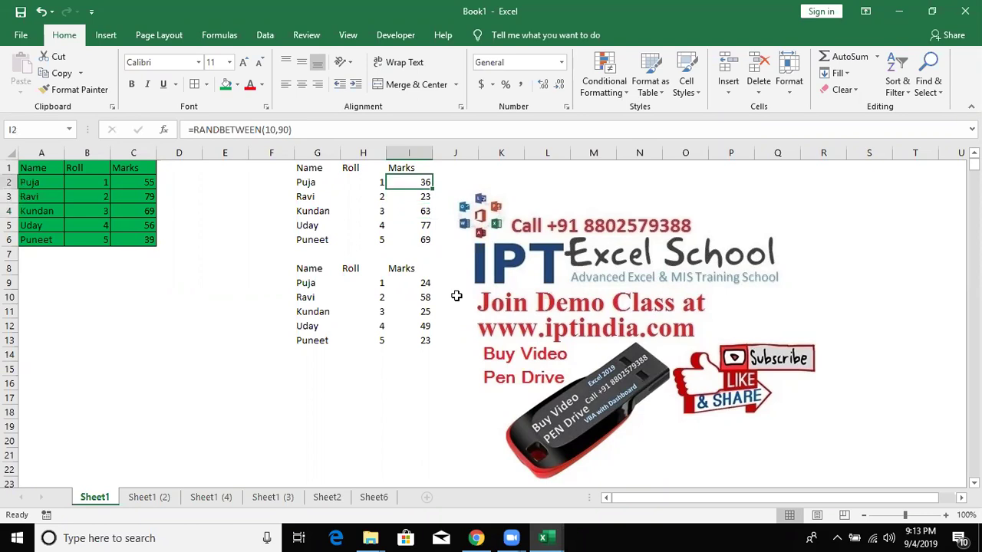
{"action": "key", "text": "ctrl+shift+Down"}
{"action": "key", "text": "ctrl+c"}
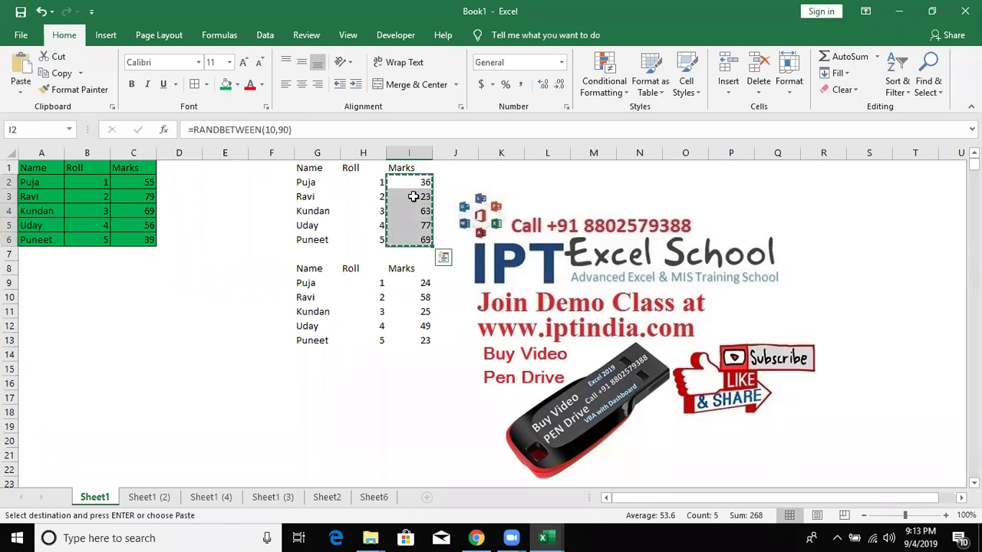
Paste Special Values over I2:I6, fixing the Marks at 36, 23, 63, 77 and 69
{"action": "right_click", "coordinate": [415, 197]}
{"action": "left_click", "coordinate": [457, 279]}
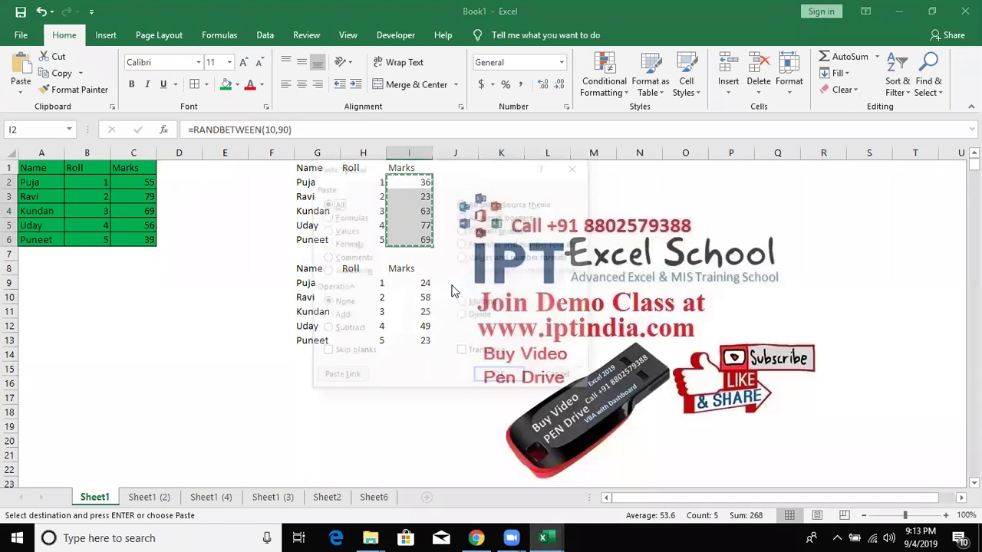
{"action": "left_click", "coordinate": [344, 231]}
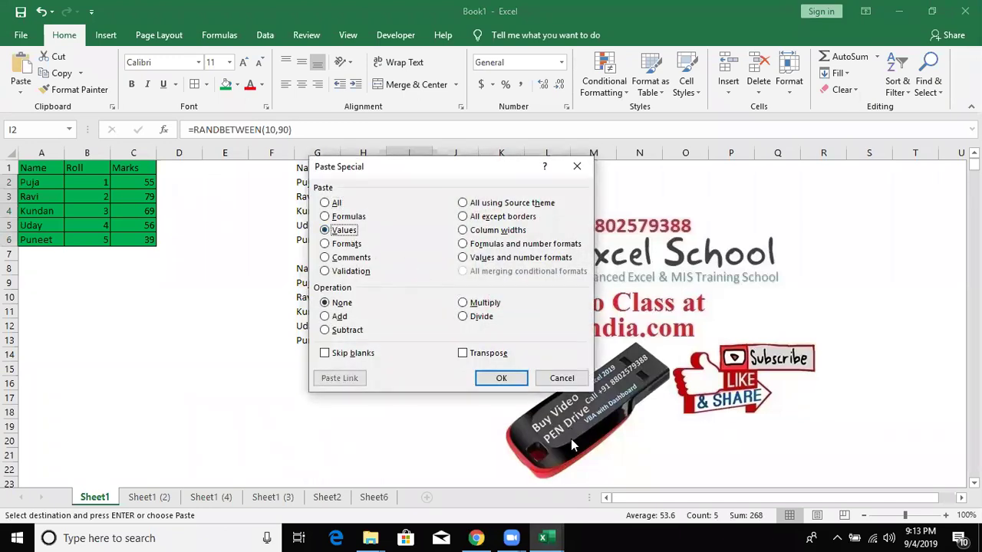
{"action": "left_click", "coordinate": [520, 383]}
Clear the copy marquee and step through the Marks cells to confirm they hold plain values
{"action": "key", "text": "Escape"}
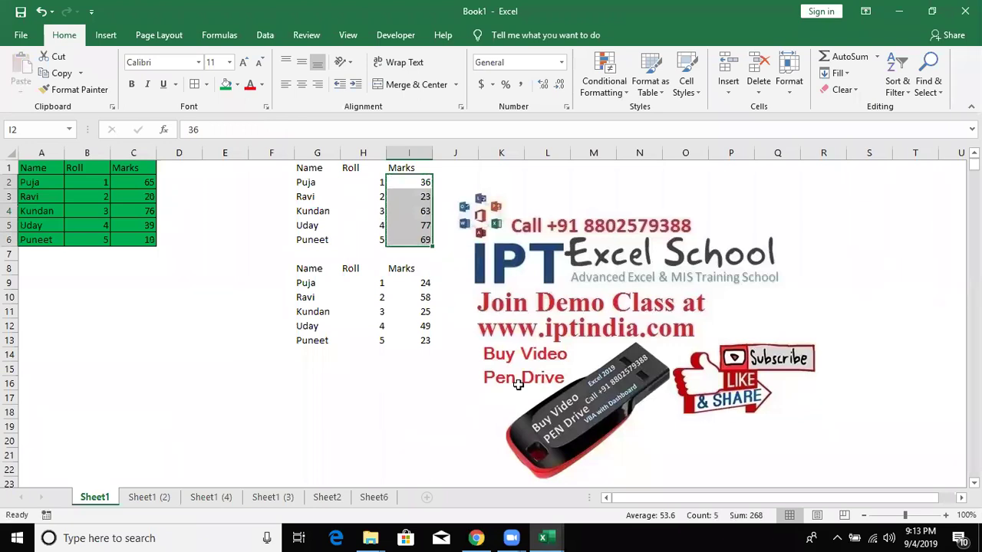
{"action": "key", "text": "Down"}
{"action": "key", "text": "Down"}
{"action": "key", "text": "Down"}
{"action": "key", "text": "Down"}
{"action": "key", "text": "Up"}
{"action": "key", "text": "Up"}
{"action": "key", "text": "Up"}
{"action": "key", "text": "Up"}
{"action": "key", "text": "Down"}
{"action": "key", "text": "Down"}
{"action": "key", "text": "Down"}
{"action": "key", "text": "Down"}
{"action": "key", "text": "Up"}
{"action": "key", "text": "Up"}
{"action": "key", "text": "Up"}
{"action": "key", "text": "Up"}
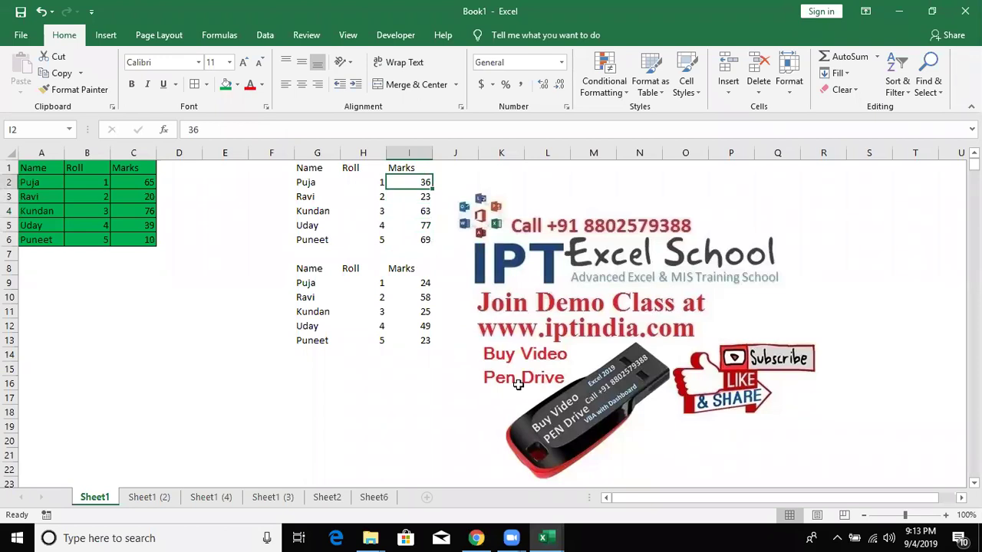
Start opening a workbook via File > Open > Browse
{"action": "left_click", "coordinate": [22, 38]}
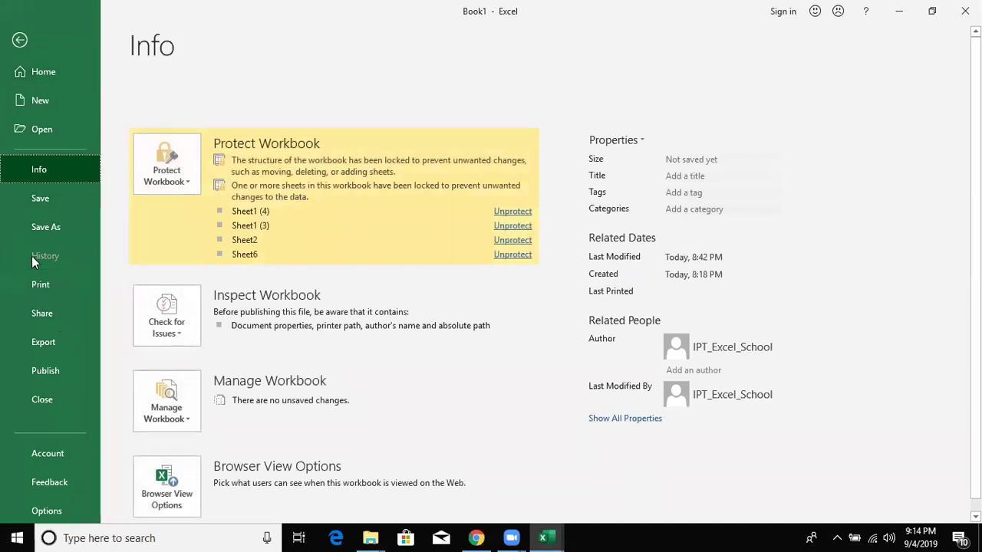
{"action": "left_click", "coordinate": [53, 141]}
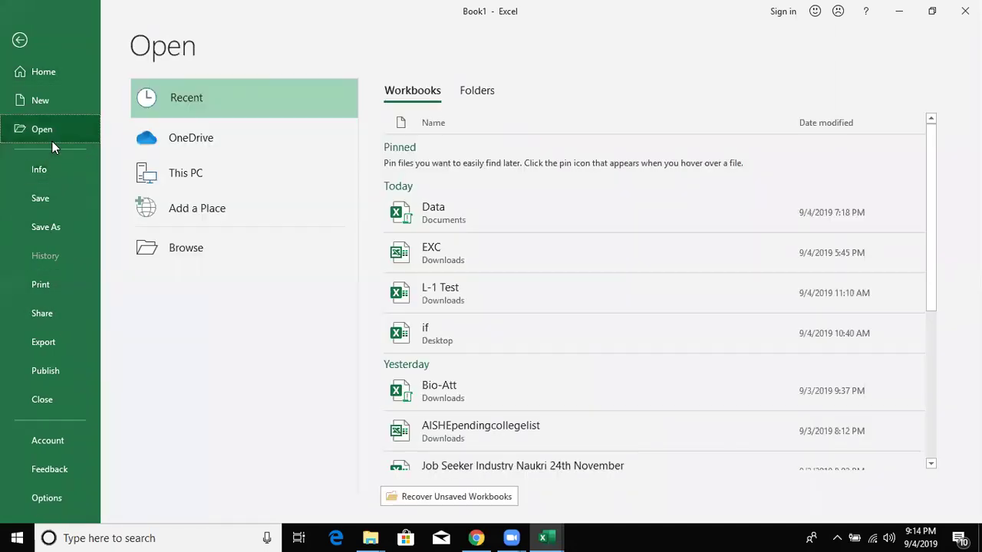
{"action": "scroll", "coordinate": [537, 410], "scroll_direction": "down", "scroll_amount": 3}
{"action": "scroll", "coordinate": [539, 408], "scroll_direction": "down", "scroll_amount": 3}
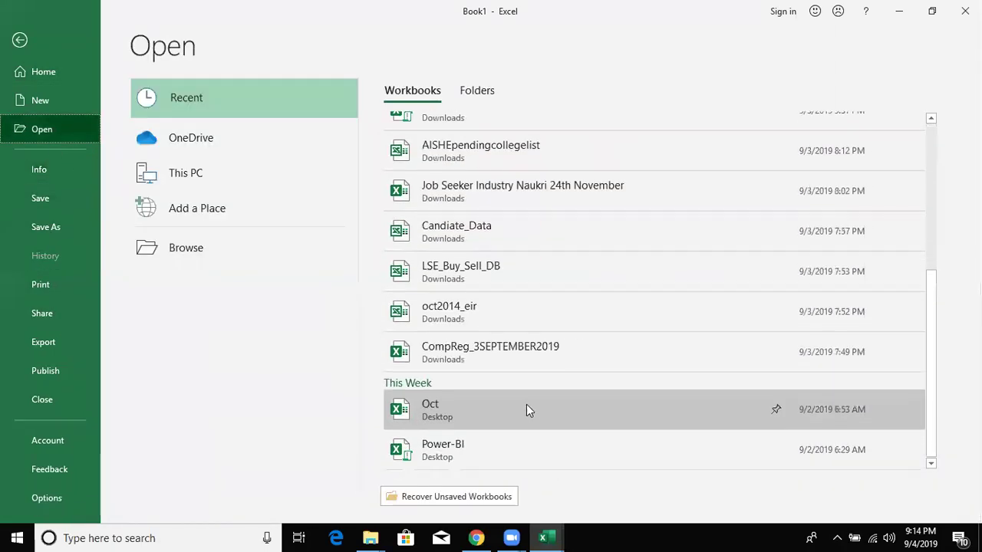
{"action": "left_click", "coordinate": [186, 247]}
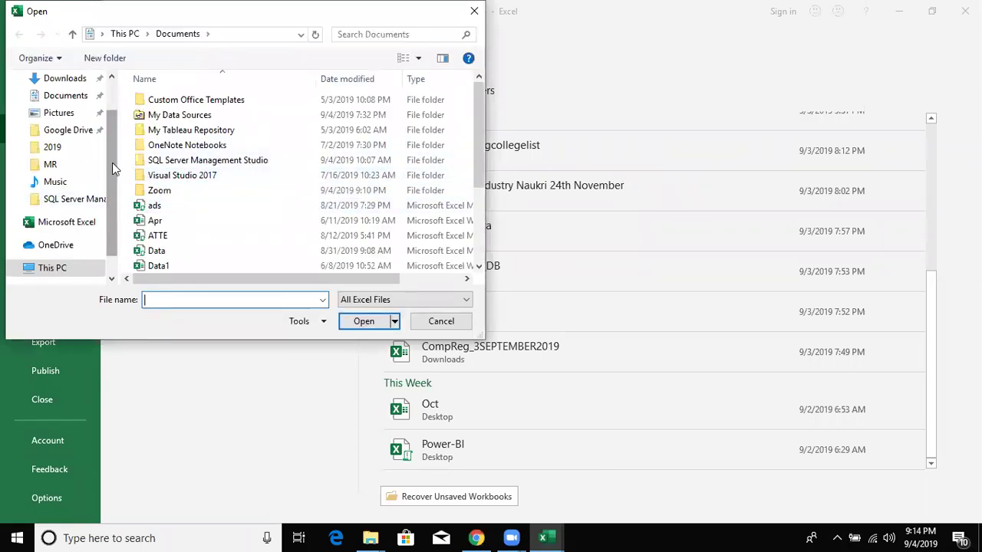
Navigate the Open dialog to This PC > Local Disk (C:)
{"action": "scroll", "coordinate": [108, 191], "scroll_direction": "down", "scroll_amount": 2}
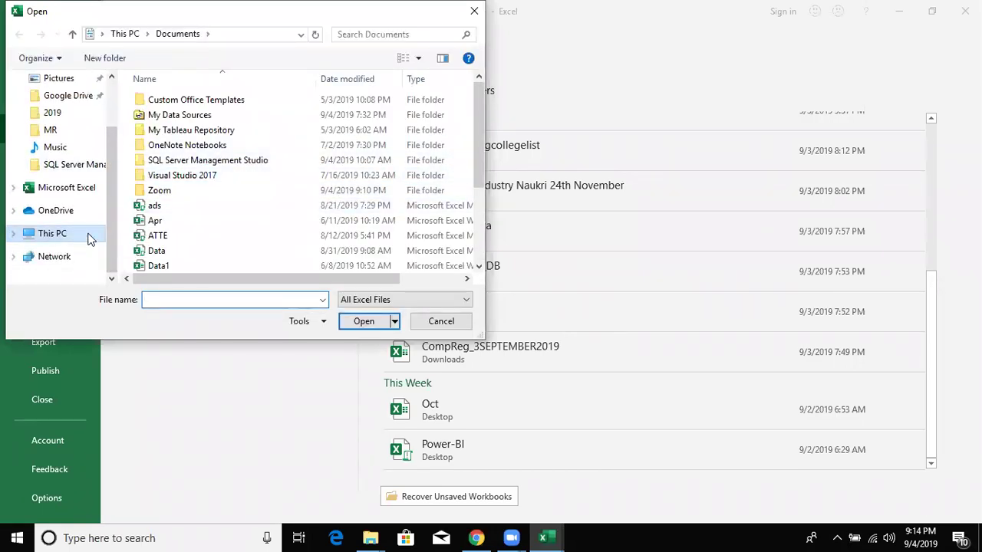
{"action": "left_click", "coordinate": [99, 230]}
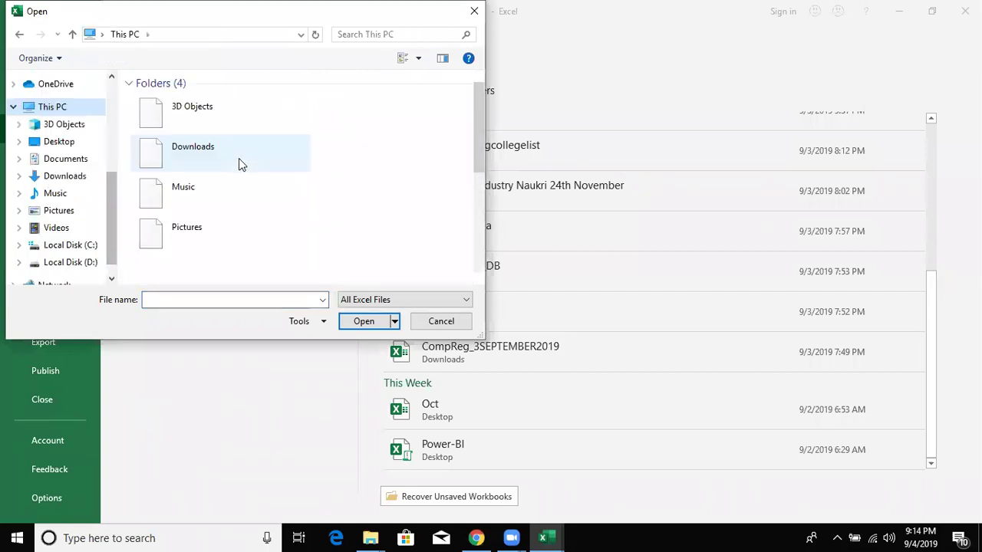
{"action": "left_click_drag", "start_coordinate": [477, 149], "coordinate": [473, 234]}
{"action": "left_click", "coordinate": [284, 234]}
{"action": "double_click", "coordinate": [283, 234]}
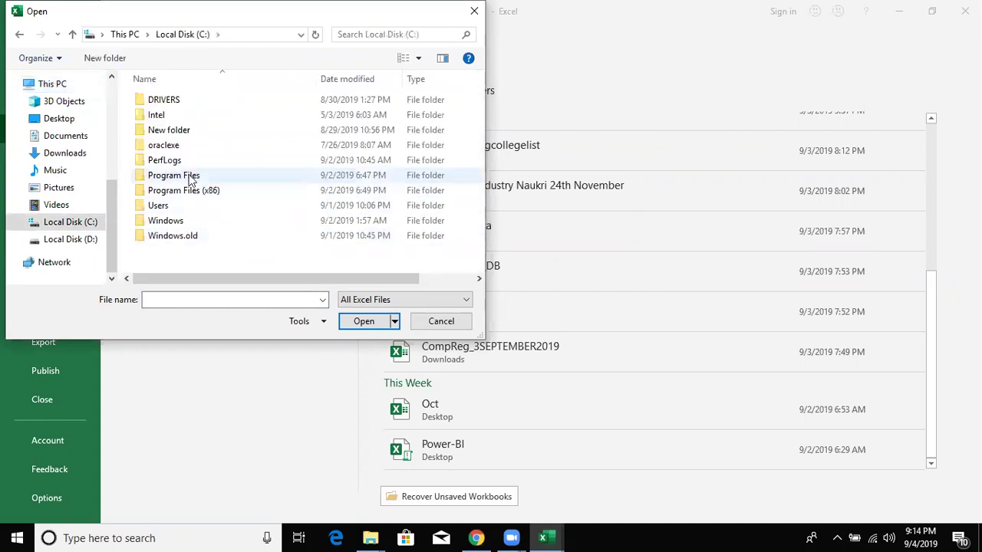
Open 2.Customer Sales Dashbord from New folder > Disk-3 > 3.Dashboard
{"action": "double_click", "coordinate": [176, 131]}
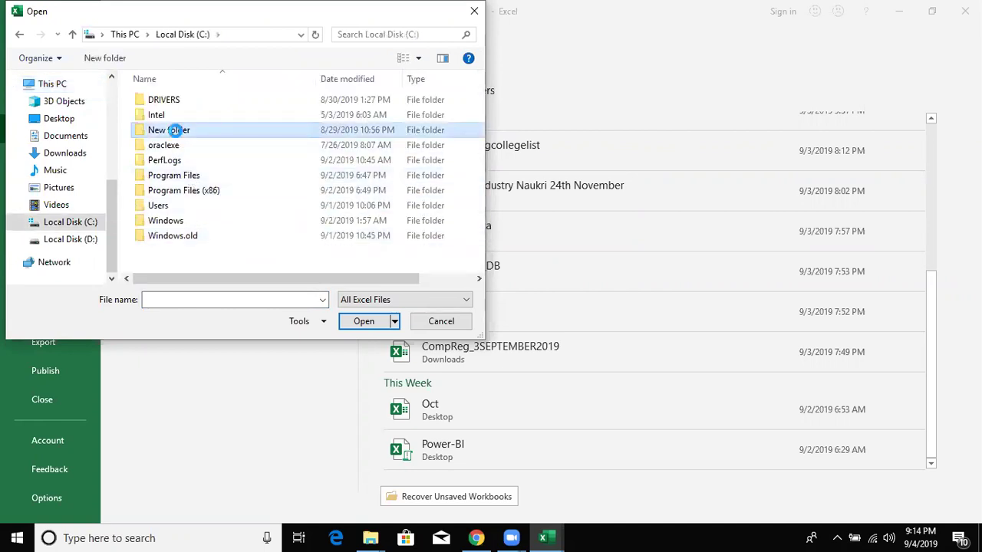
{"action": "left_click", "coordinate": [176, 163]}
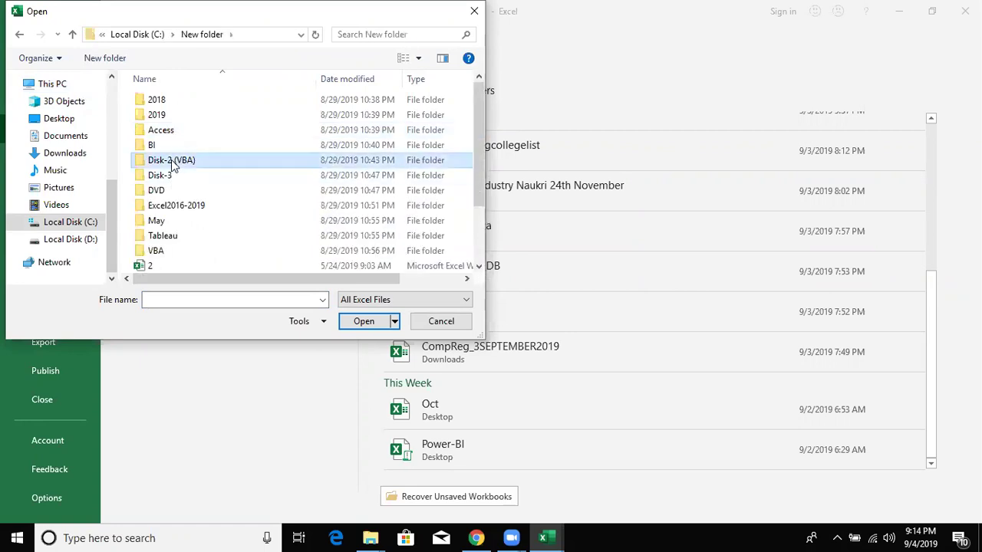
{"action": "left_click", "coordinate": [164, 179]}
{"action": "left_click", "coordinate": [161, 191]}
{"action": "left_click", "coordinate": [165, 161]}
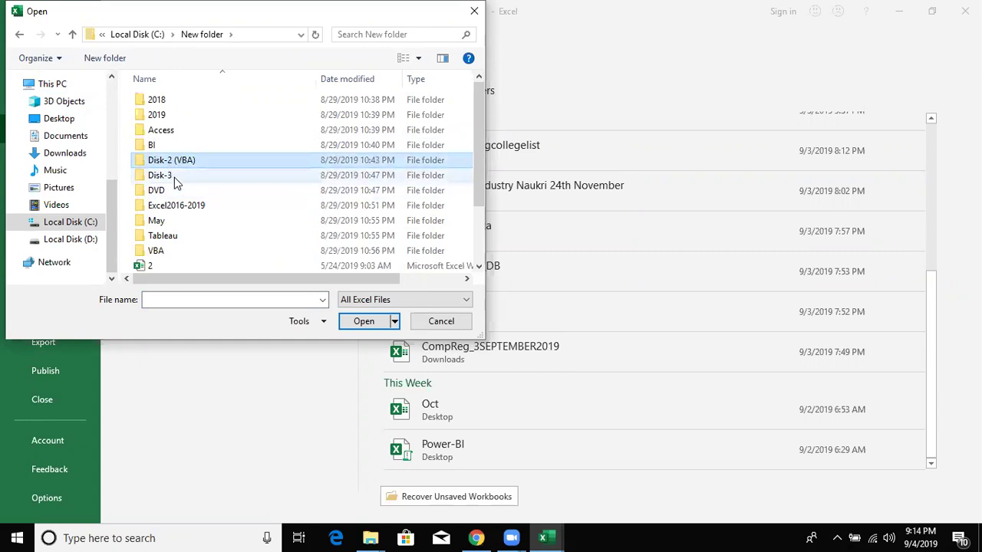
{"action": "double_click", "coordinate": [174, 178]}
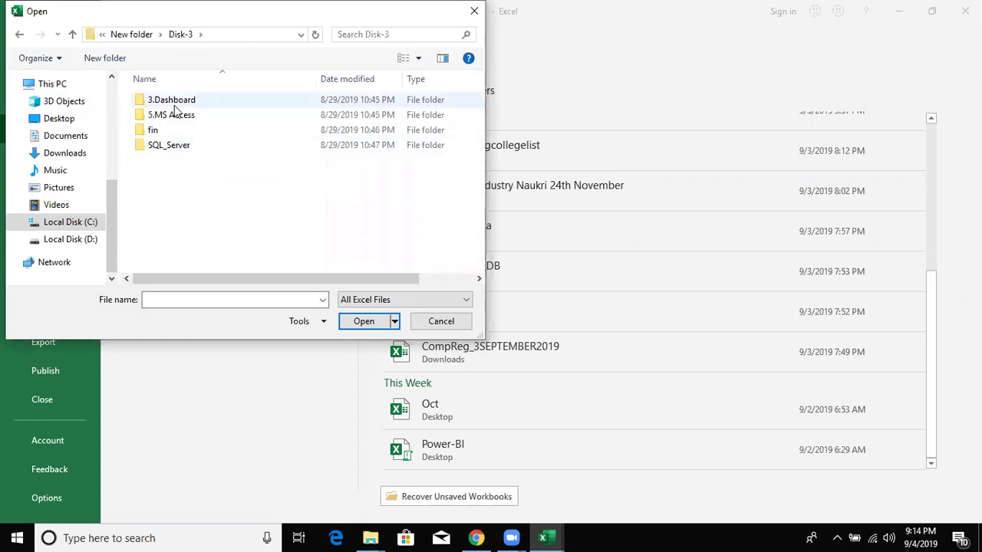
{"action": "double_click", "coordinate": [173, 101]}
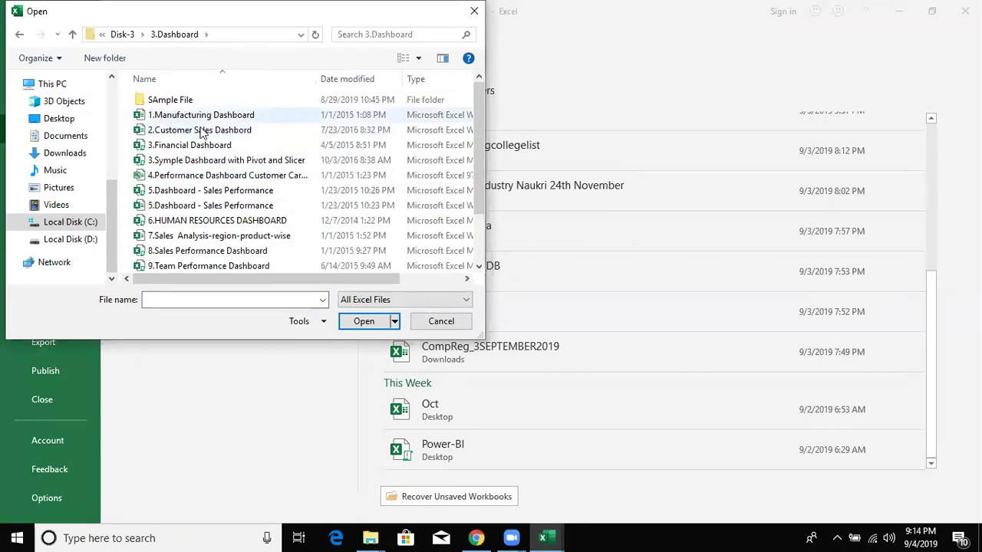
{"action": "left_click", "coordinate": [202, 131]}
{"action": "left_click", "coordinate": [364, 321]}
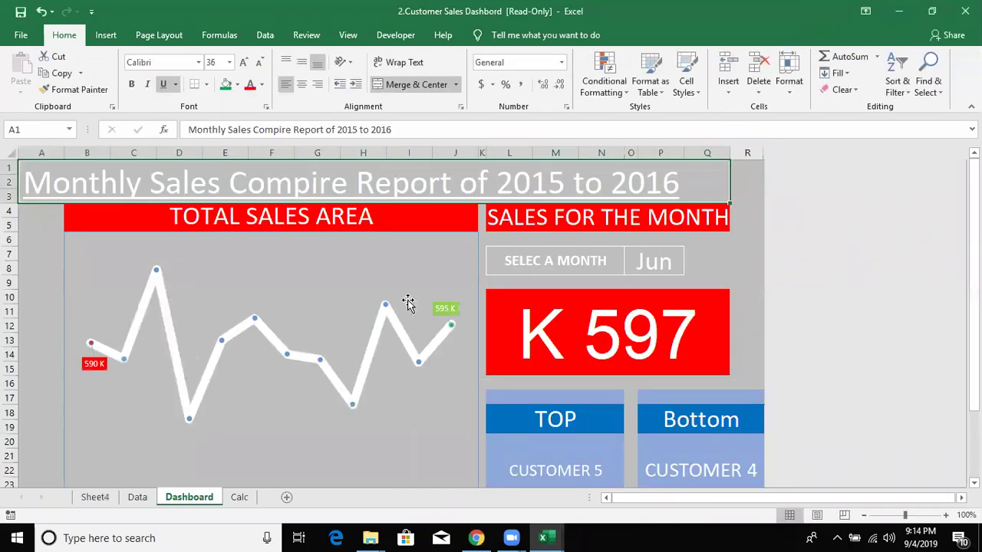
Switch the dashboard month to Jul, then to Sep
{"action": "scroll", "coordinate": [736, 244], "scroll_direction": "down", "scroll_amount": 1}
{"action": "scroll", "coordinate": [247, 463], "scroll_direction": "down", "scroll_amount": 3}
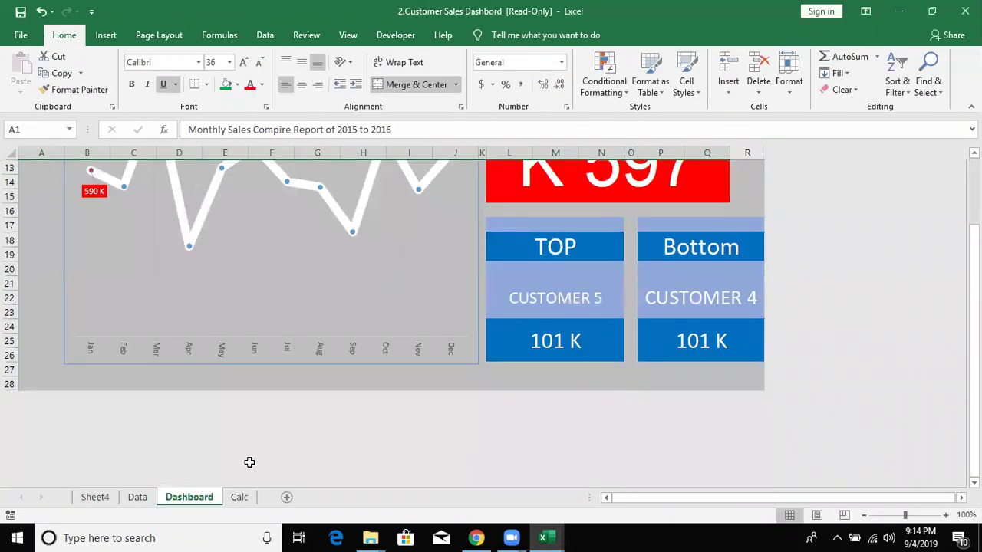
{"action": "scroll", "coordinate": [248, 463], "scroll_direction": "up", "scroll_amount": 1}
{"action": "scroll", "coordinate": [238, 452], "scroll_direction": "up", "scroll_amount": 2}
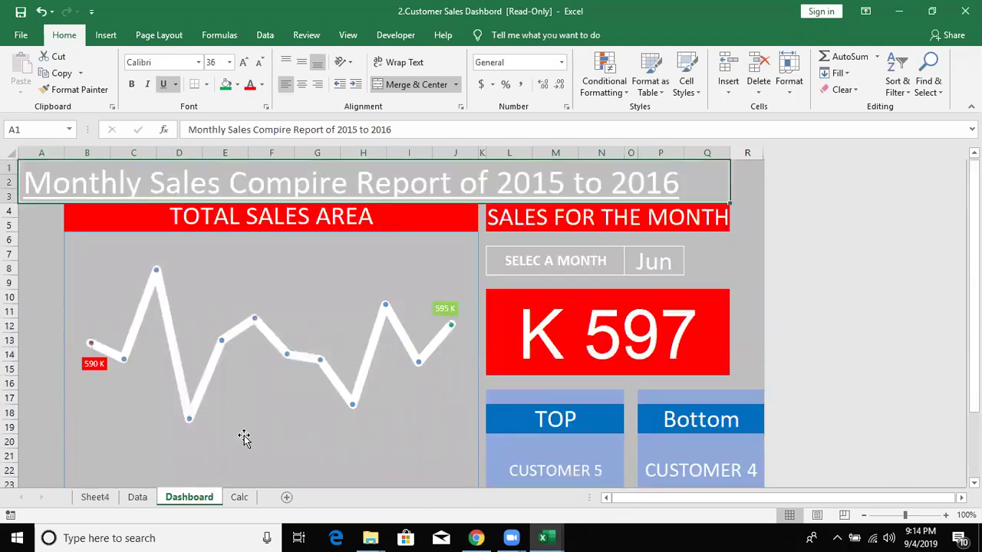
{"action": "left_click", "coordinate": [667, 270]}
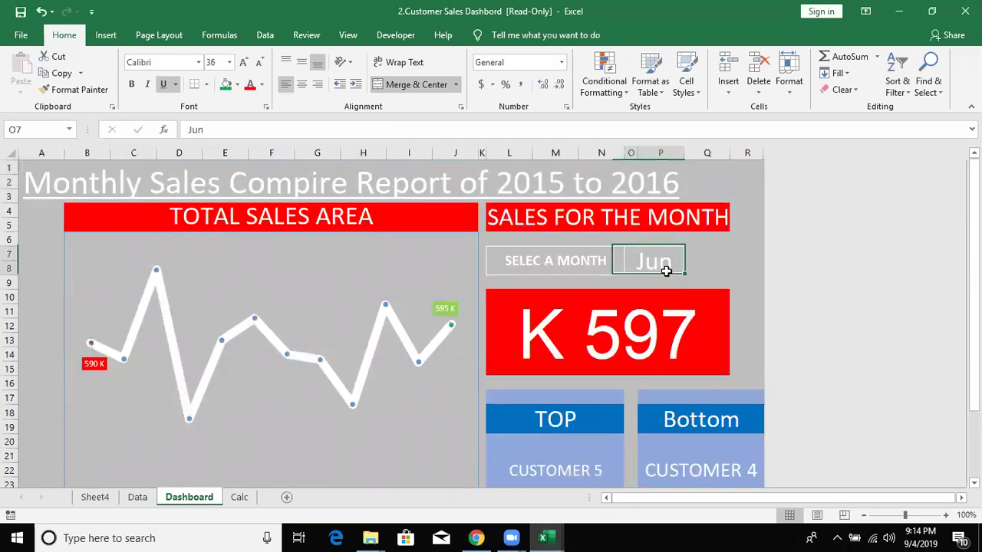
{"action": "left_click", "coordinate": [690, 255]}
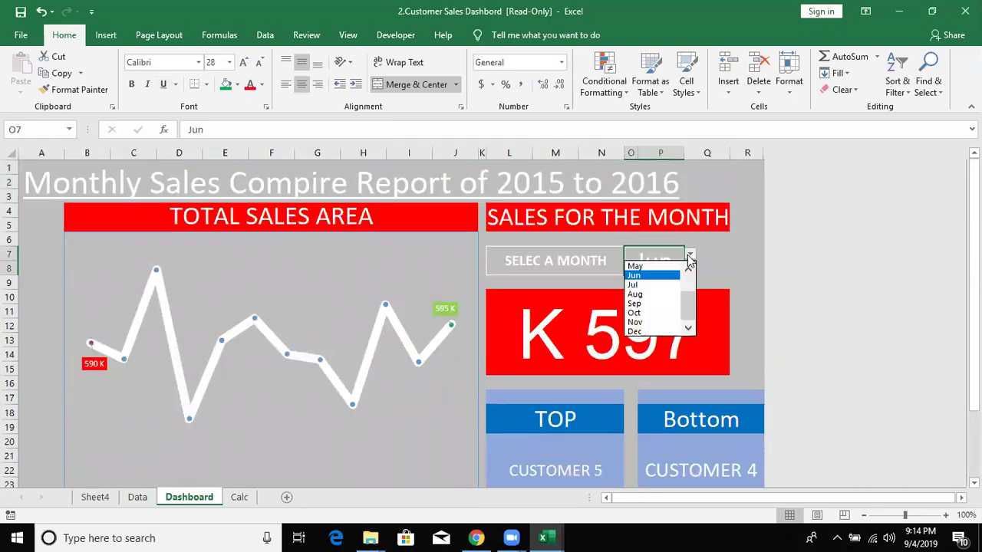
{"action": "left_click", "coordinate": [650, 285]}
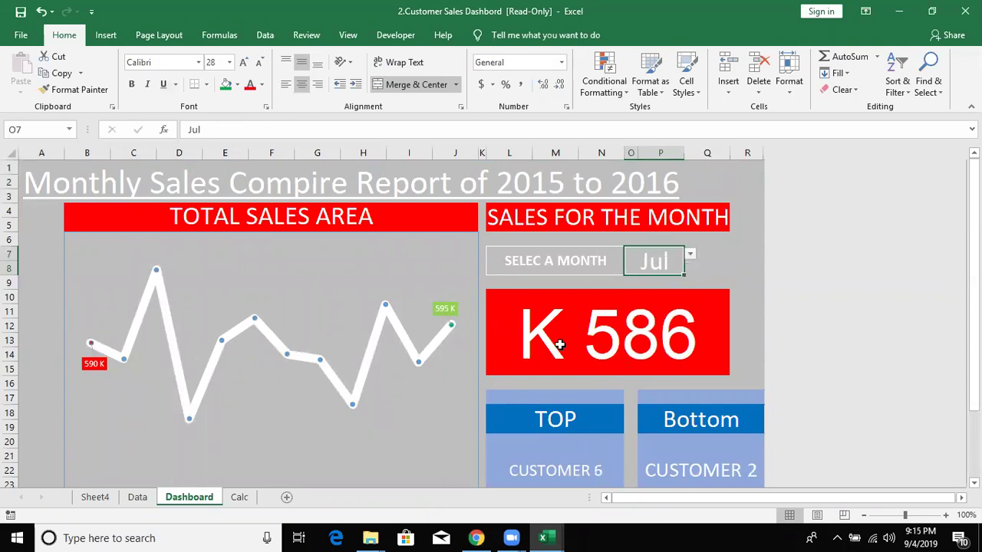
{"action": "left_click", "coordinate": [690, 255]}
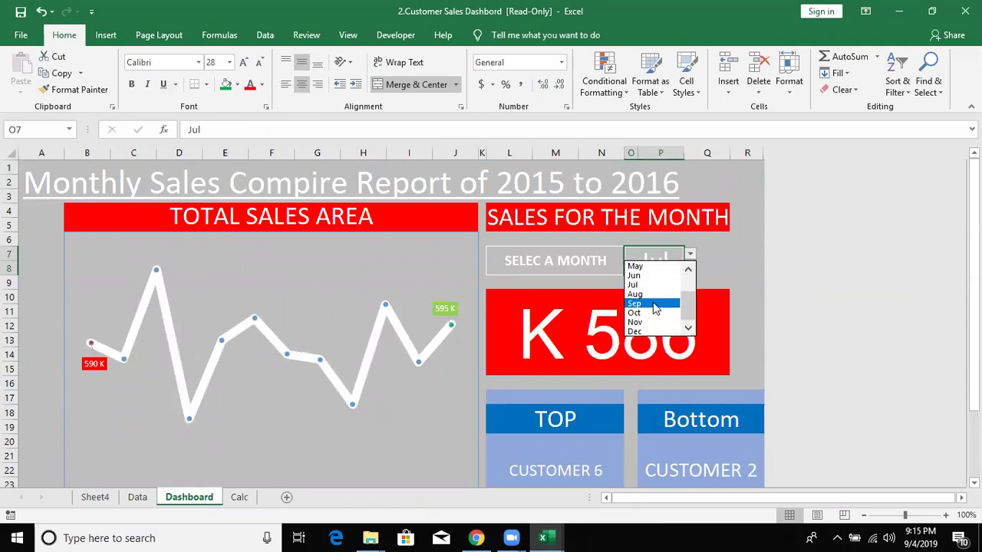
{"action": "left_click", "coordinate": [643, 303]}
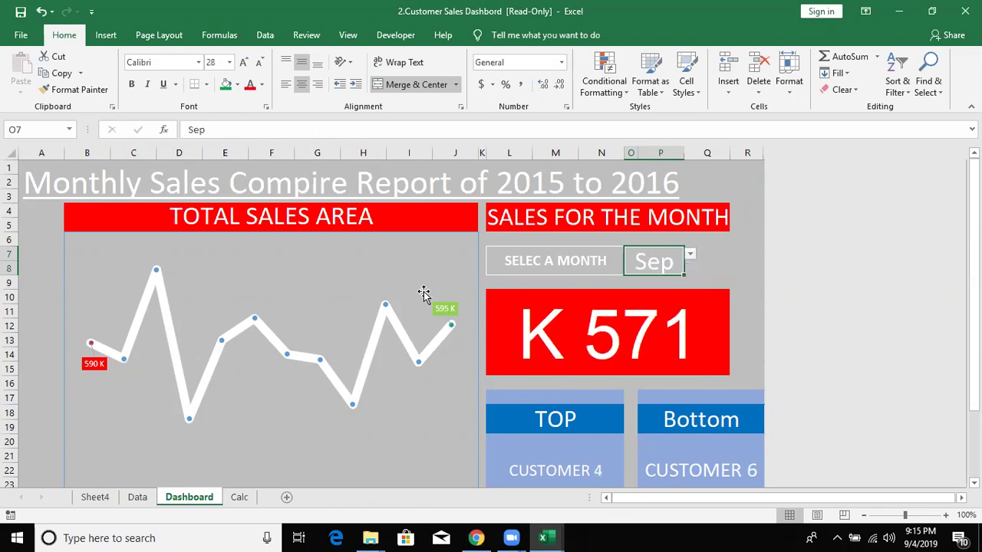
Look through Sheet4 and the Data sheet, ending on the Dashboard sheet
{"action": "scroll", "coordinate": [428, 296], "scroll_direction": "down", "scroll_amount": 4}
{"action": "scroll", "coordinate": [428, 297], "scroll_direction": "up", "scroll_amount": 1}
{"action": "scroll", "coordinate": [428, 296], "scroll_direction": "up", "scroll_amount": 3}
{"action": "left_click", "coordinate": [104, 499]}
{"action": "left_click", "coordinate": [136, 498]}
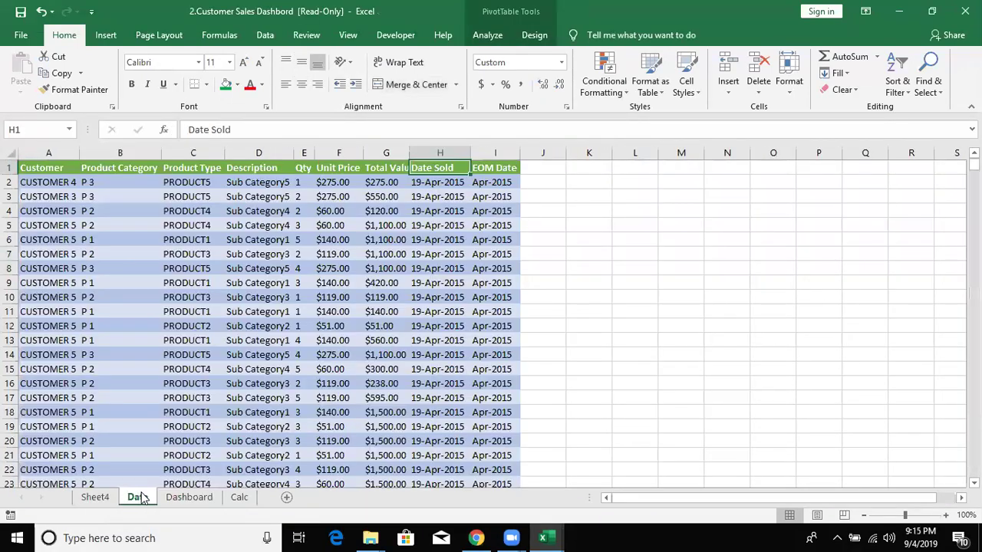
{"action": "left_click", "coordinate": [189, 498]}
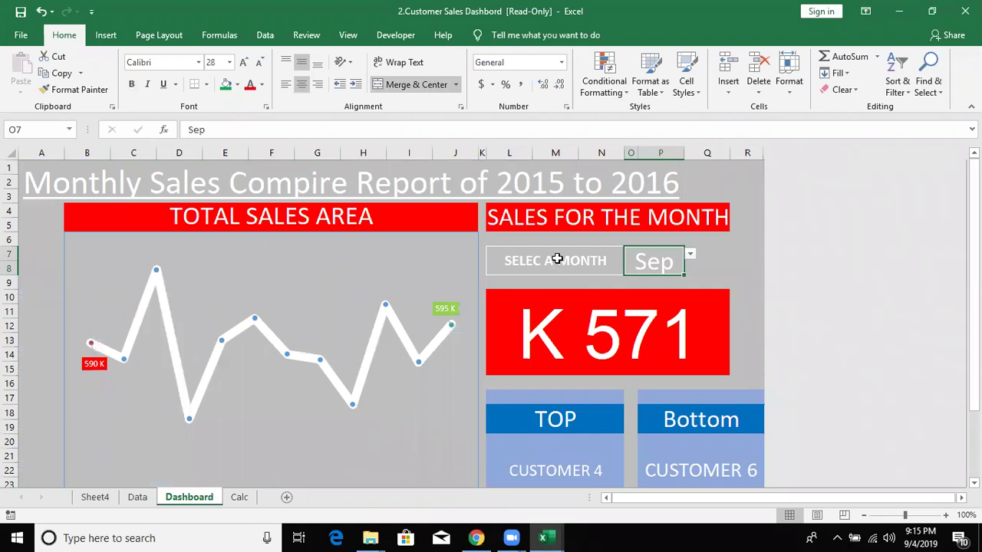
{"action": "left_click", "coordinate": [600, 320]}
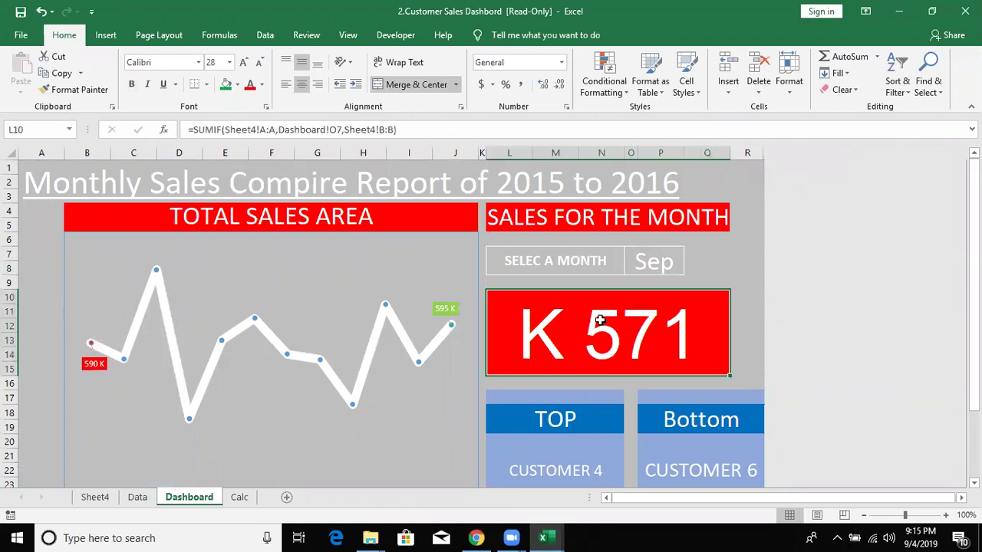
{"action": "left_click", "coordinate": [278, 130]}
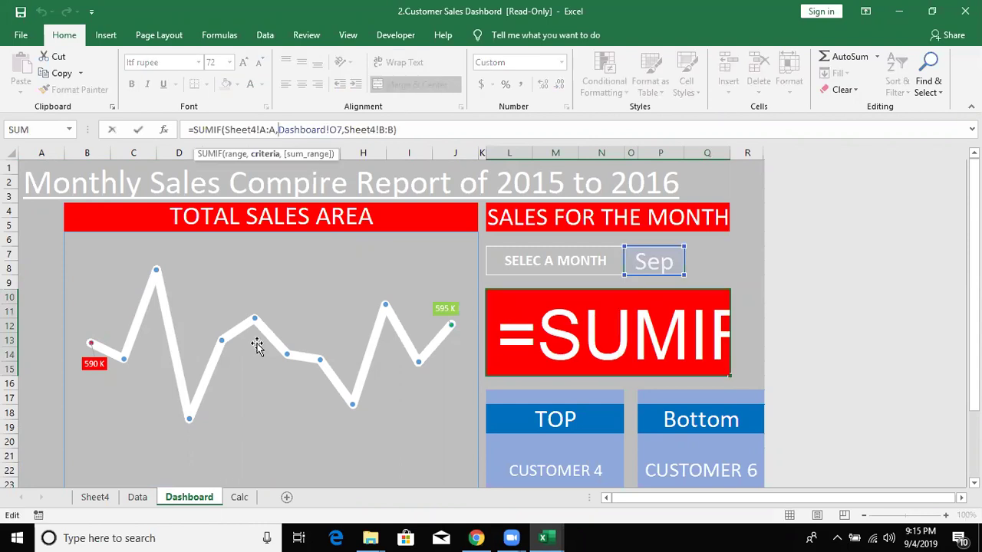
{"action": "double_click", "coordinate": [361, 129]}
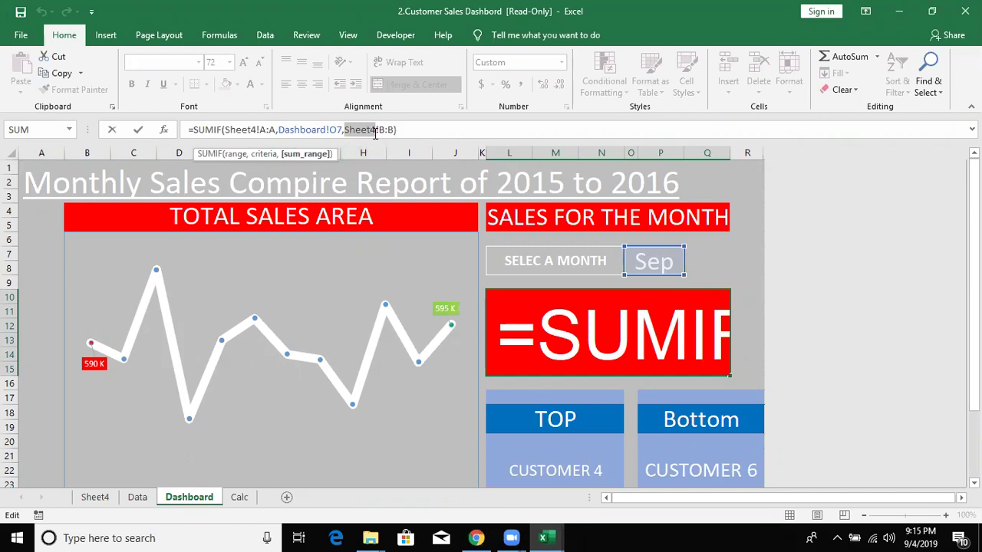
{"action": "left_click", "coordinate": [375, 130]}
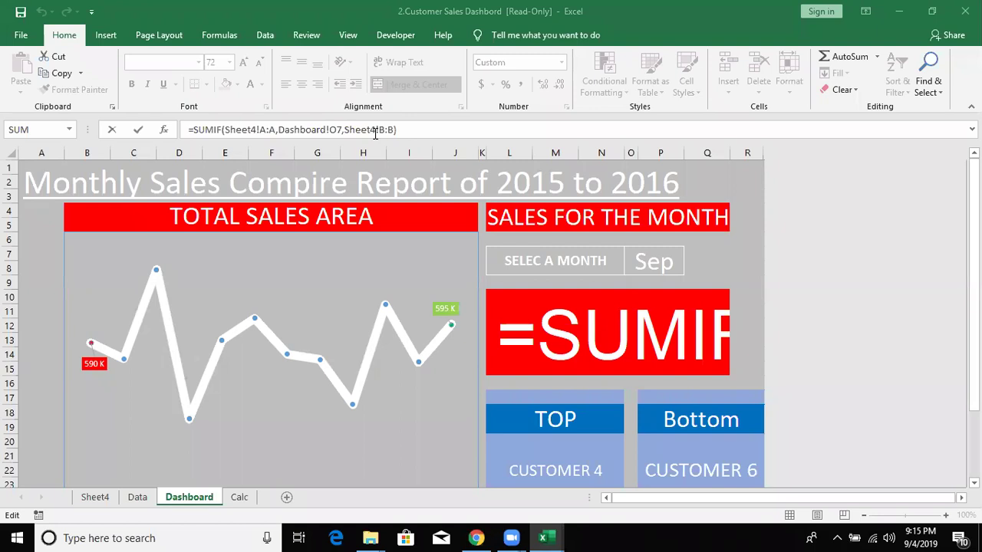
{"action": "double_click", "coordinate": [375, 130]}
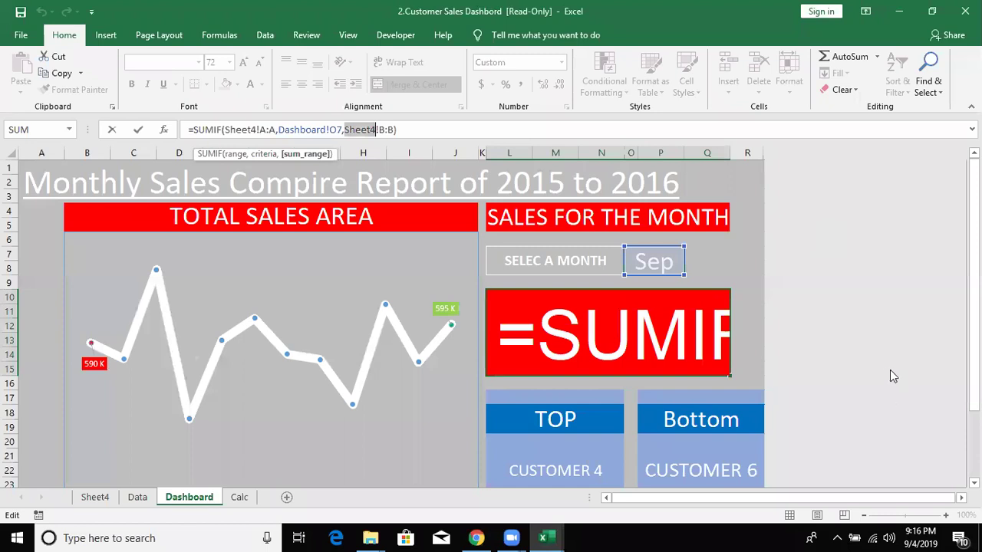
{"action": "key", "text": "Return"}
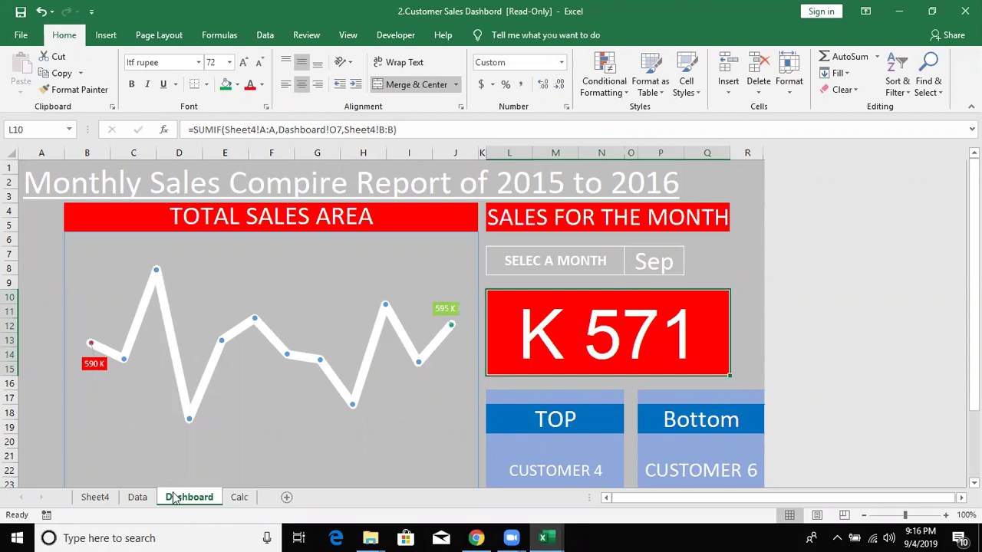
Open Protect Sheet for the Dashboard tab and cancel without protecting it
{"action": "right_click", "coordinate": [215, 499]}
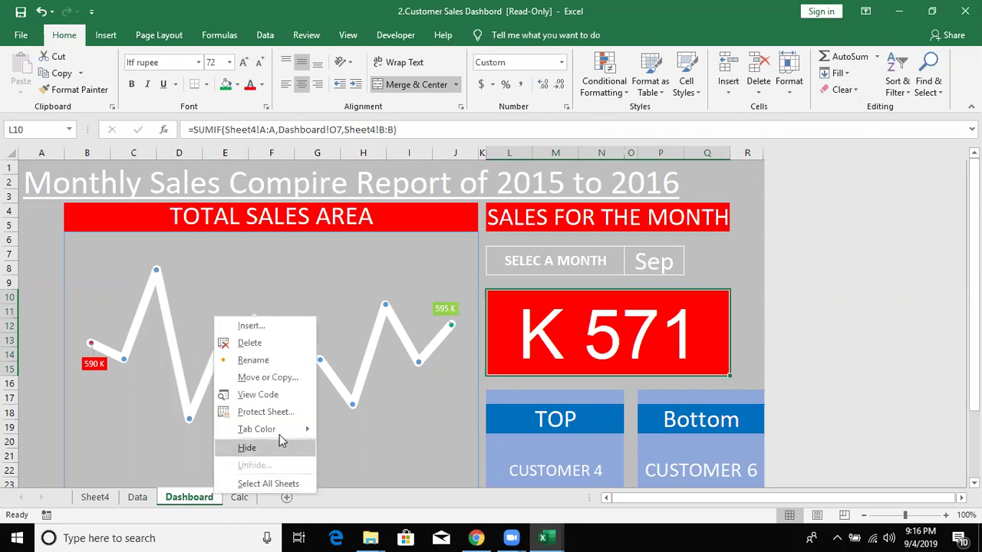
{"action": "left_click", "coordinate": [280, 412]}
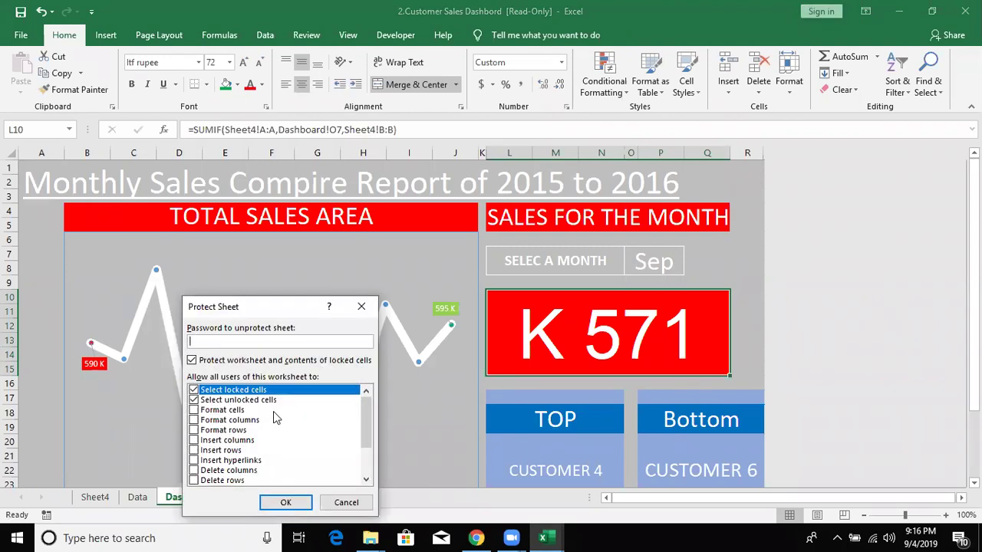
{"action": "left_click", "coordinate": [332, 504]}
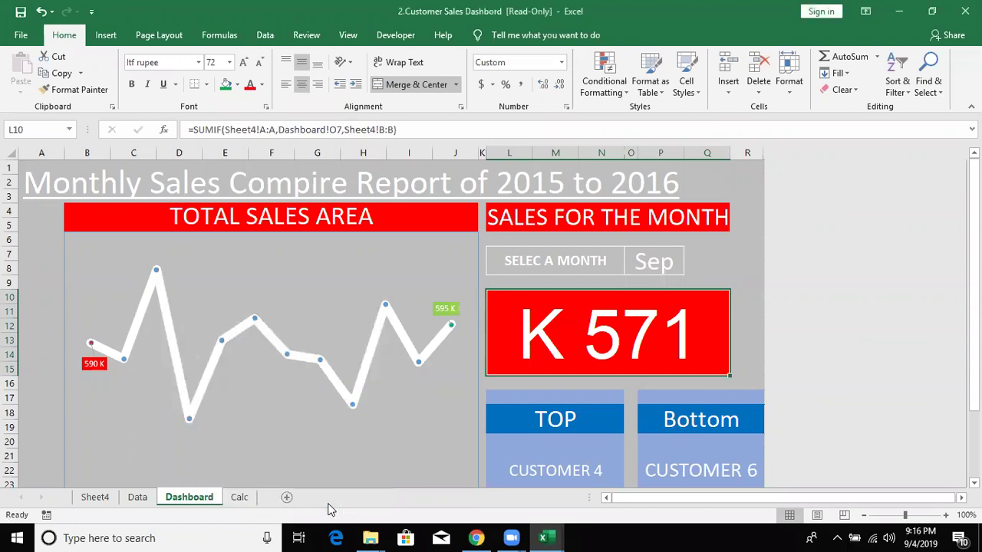
Move or Copy the Dashboard sheet to (new book) with Create a copy ticked
{"action": "right_click", "coordinate": [205, 495]}
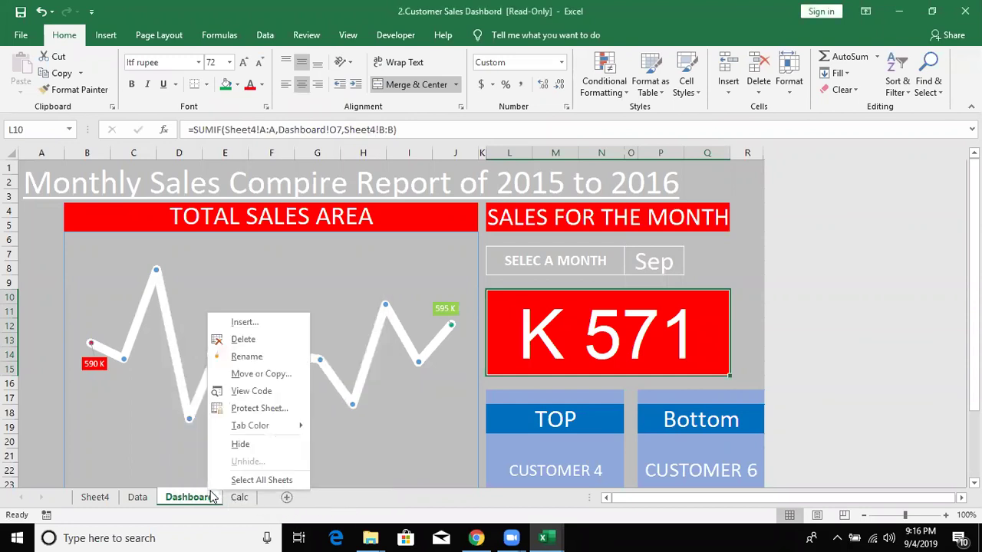
{"action": "left_click", "coordinate": [267, 381]}
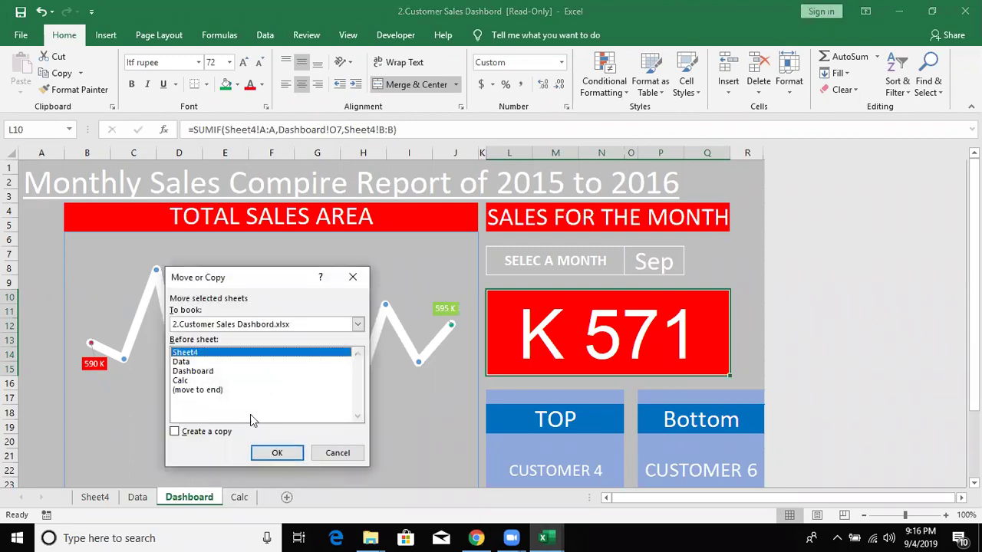
{"action": "left_click", "coordinate": [226, 325]}
{"action": "left_click", "coordinate": [193, 338]}
{"action": "left_click", "coordinate": [175, 431]}
{"action": "left_click", "coordinate": [289, 455]}
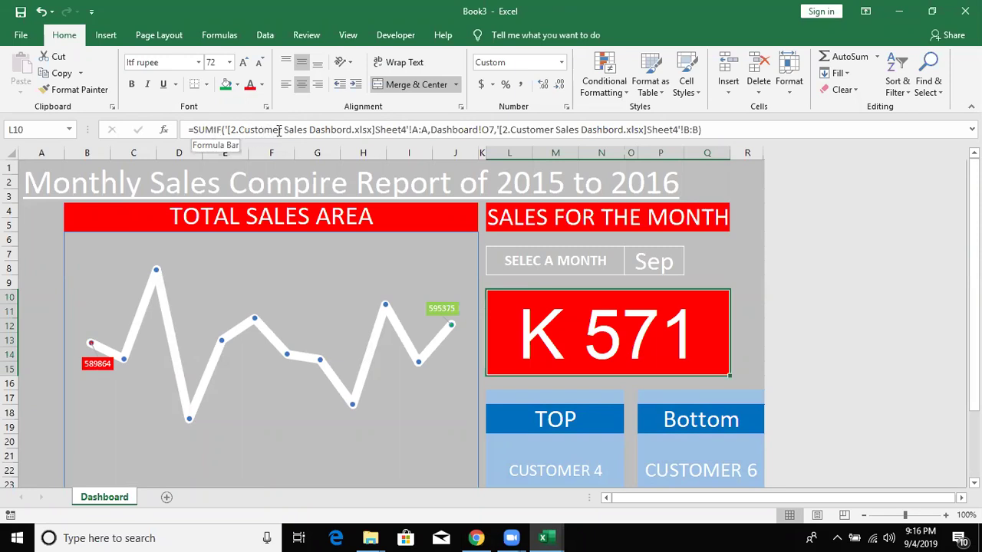
{"action": "mouse_move", "coordinate": [544, 537]}
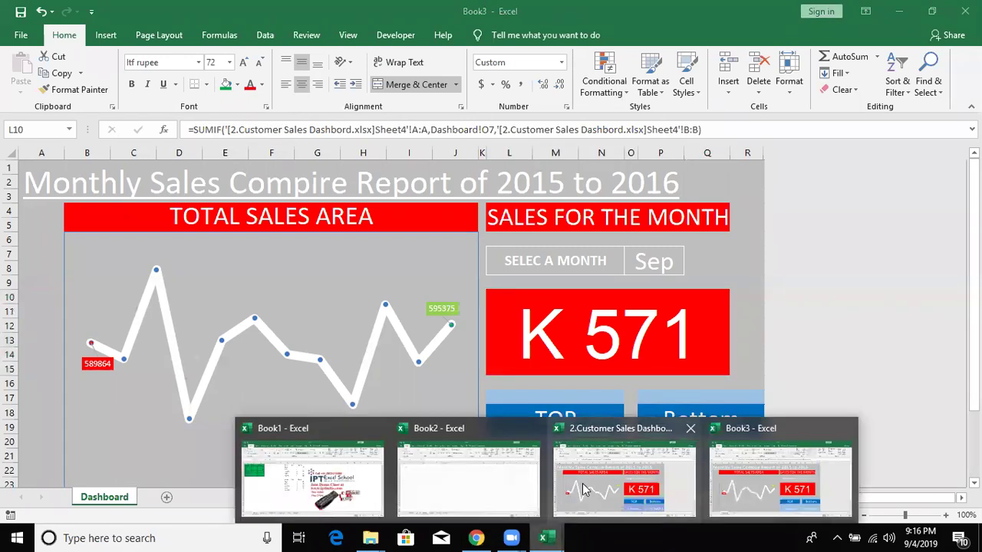
{"action": "mouse_move", "coordinate": [583, 489]}
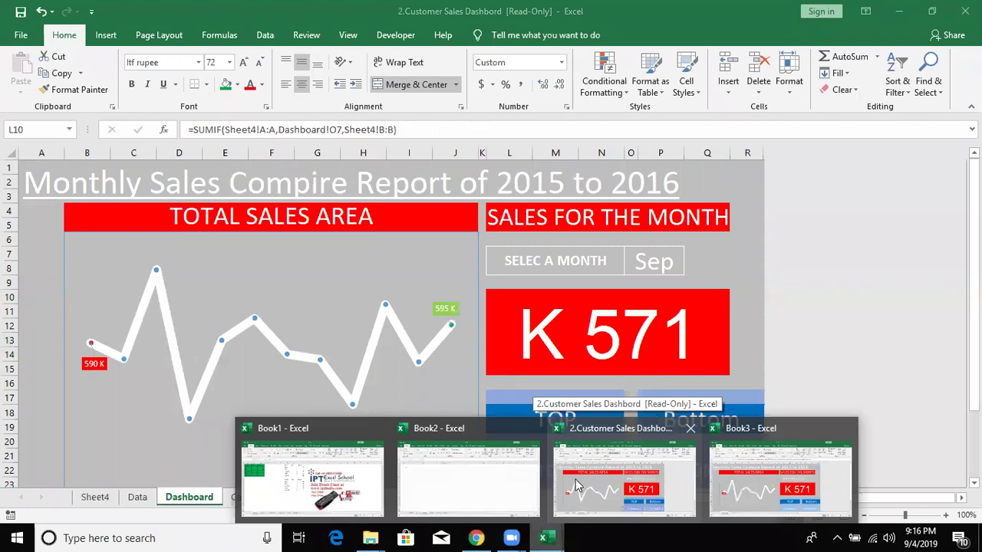
{"action": "left_click", "coordinate": [724, 489]}
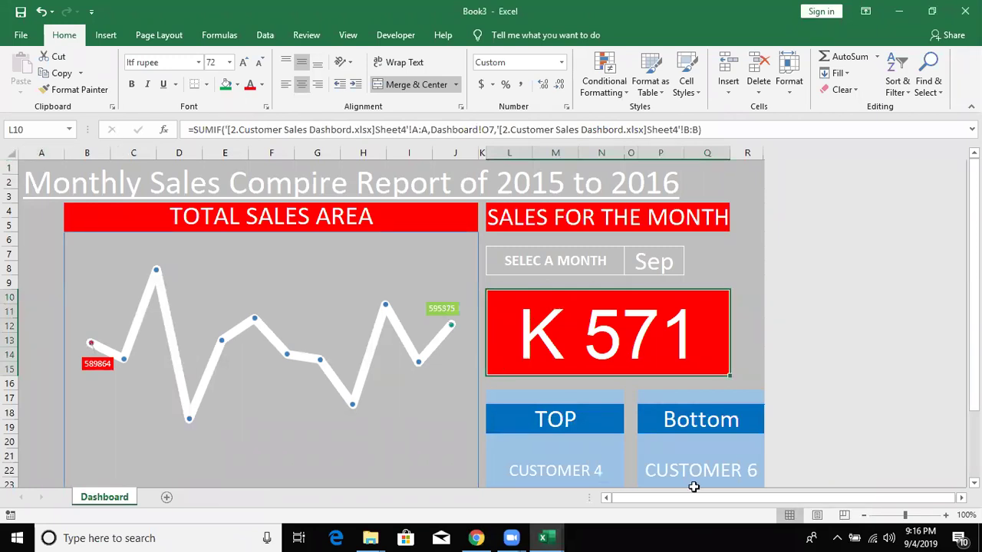
{"action": "scroll", "coordinate": [558, 456], "scroll_direction": "down", "scroll_amount": 2}
{"action": "left_click", "coordinate": [612, 427]}
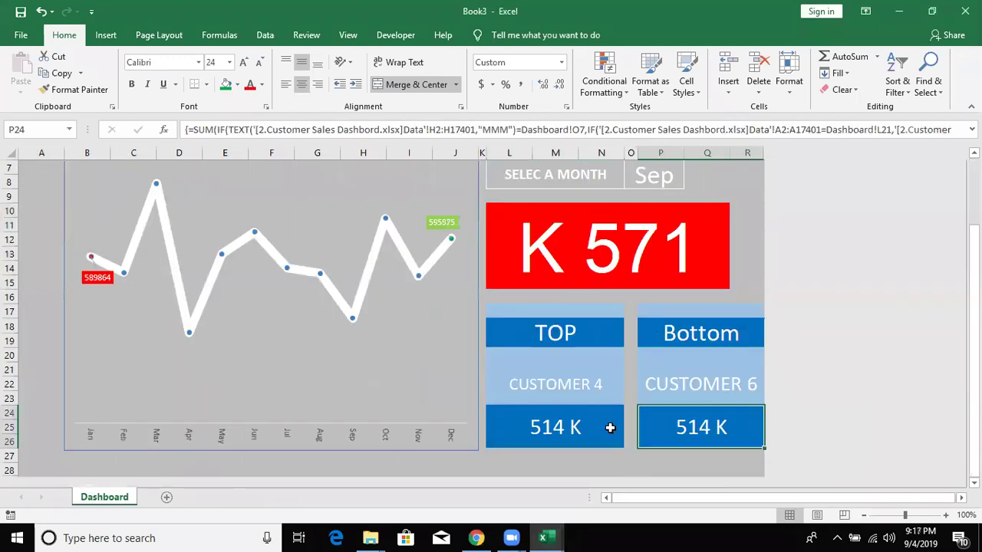
{"action": "left_click", "coordinate": [515, 369]}
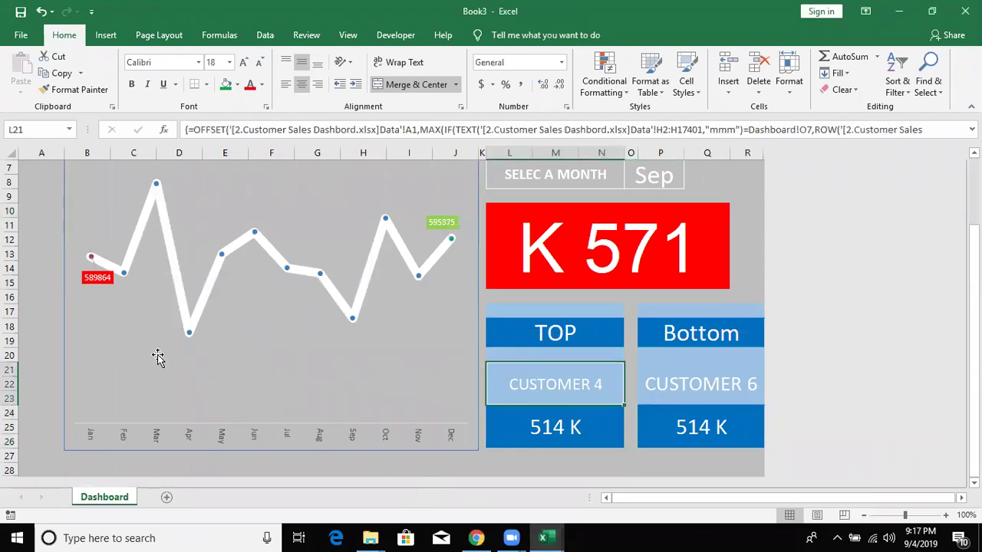
{"action": "scroll", "coordinate": [207, 354], "scroll_direction": "up", "scroll_amount": 2}
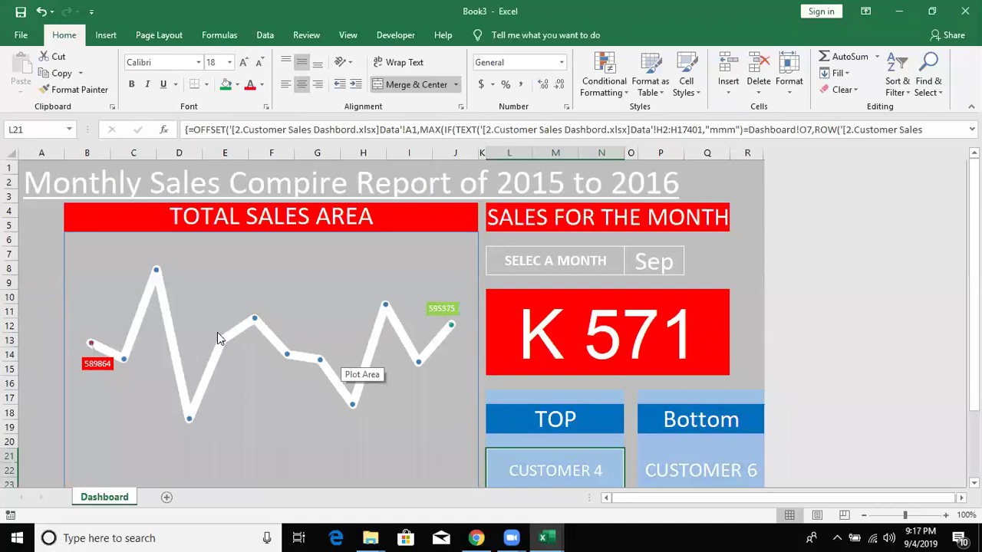
Select and copy the whole Dashboard sheet, then paste it back as Values
{"action": "left_click", "coordinate": [11, 164]}
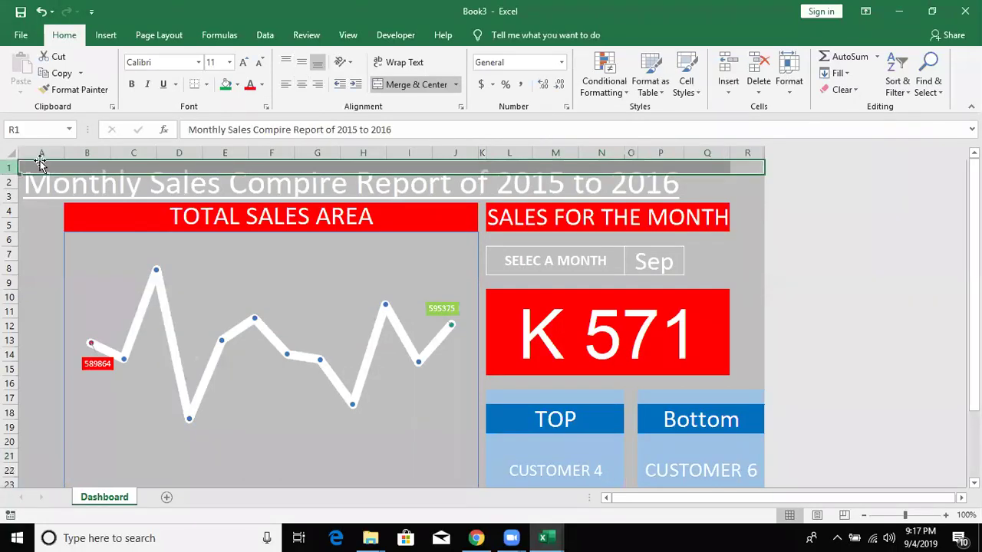
{"action": "left_click", "coordinate": [14, 153]}
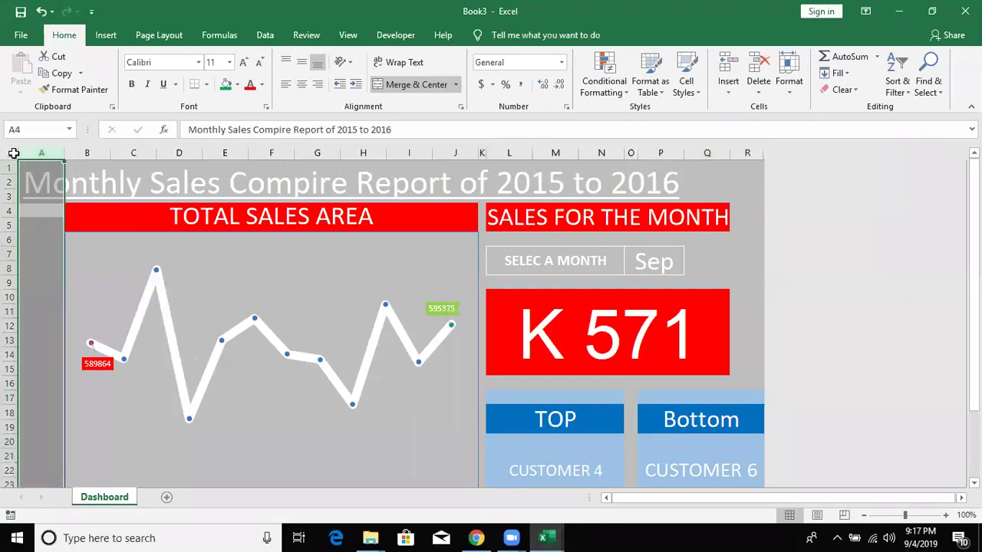
{"action": "left_click", "coordinate": [9, 151]}
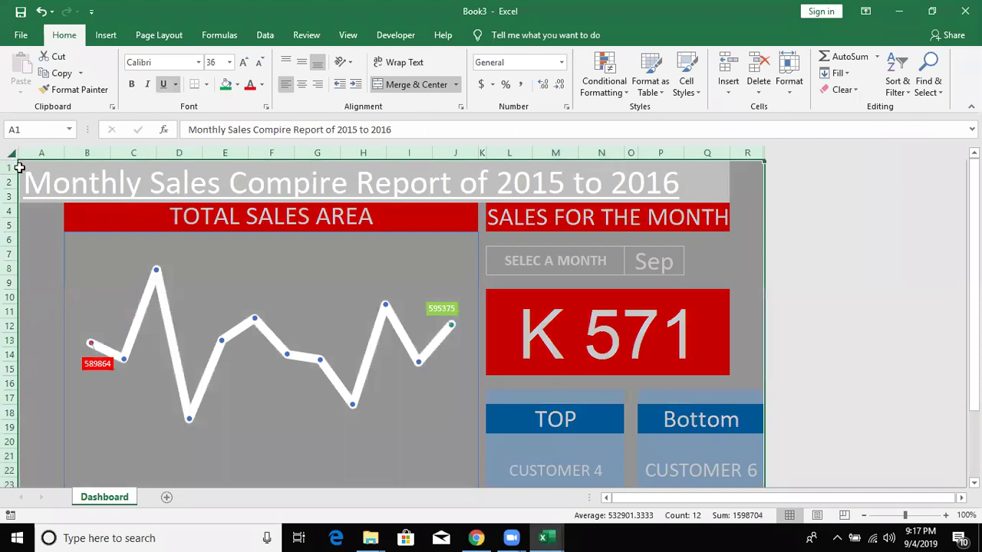
{"action": "key", "text": "ctrl+c"}
{"action": "right_click", "coordinate": [61, 183]}
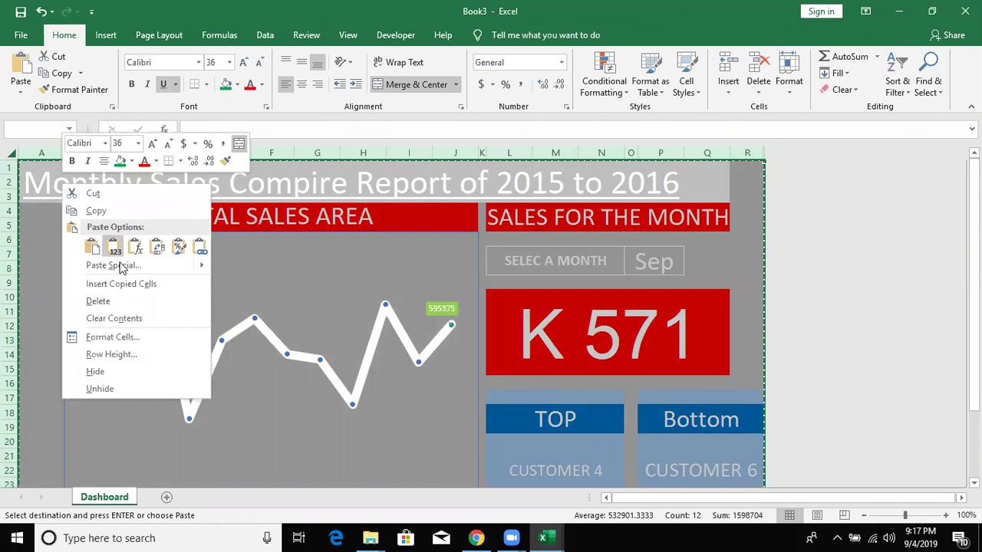
{"action": "left_click", "coordinate": [116, 265]}
{"action": "left_click", "coordinate": [34, 208]}
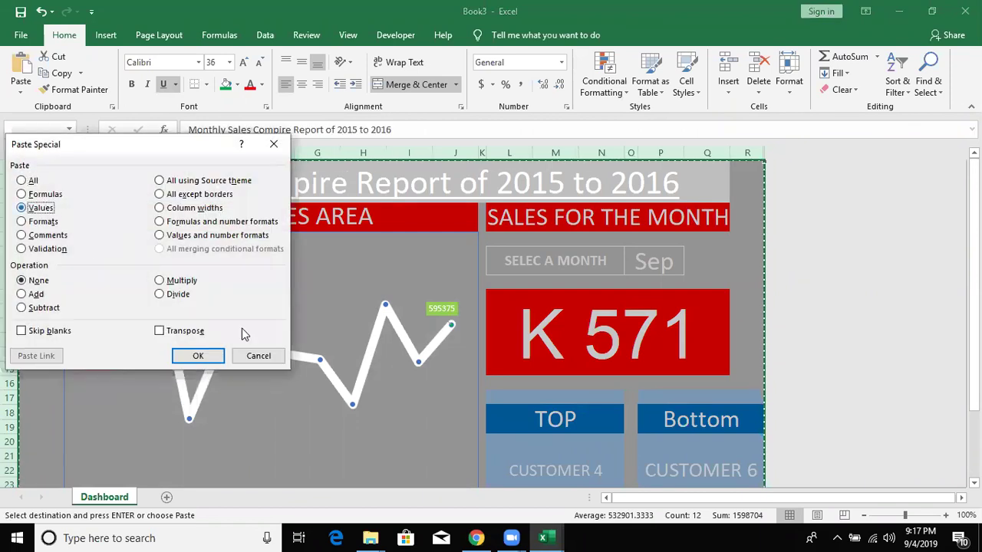
{"action": "left_click", "coordinate": [198, 355]}
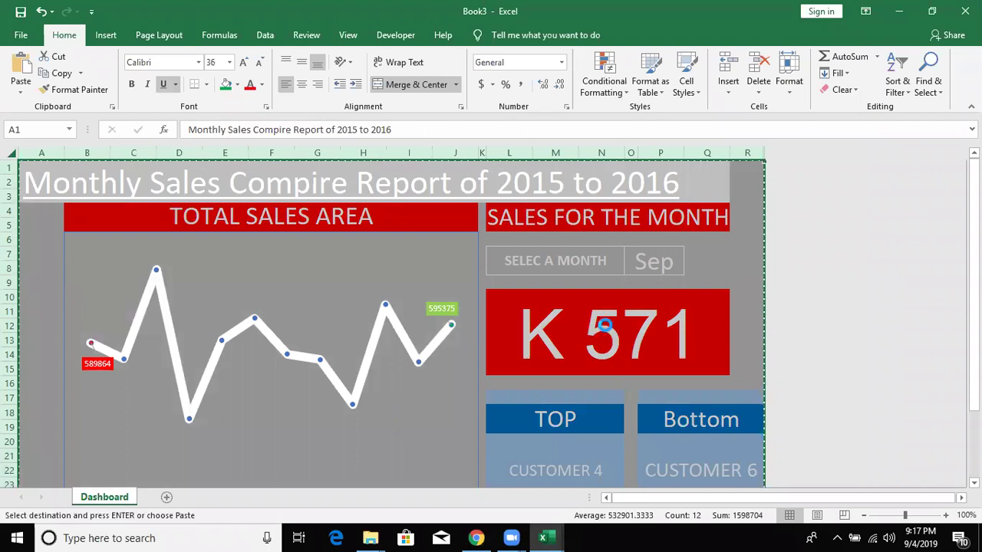
Confirm L10 now holds plain 571296 and CUSTOMER 4 is plain text
{"action": "left_click", "coordinate": [596, 334]}
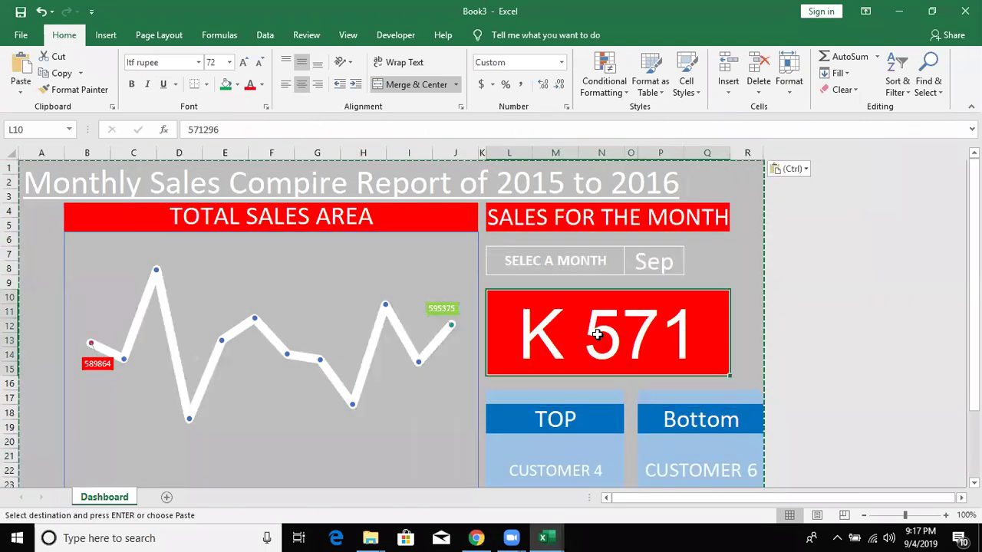
{"action": "double_click", "coordinate": [530, 332]}
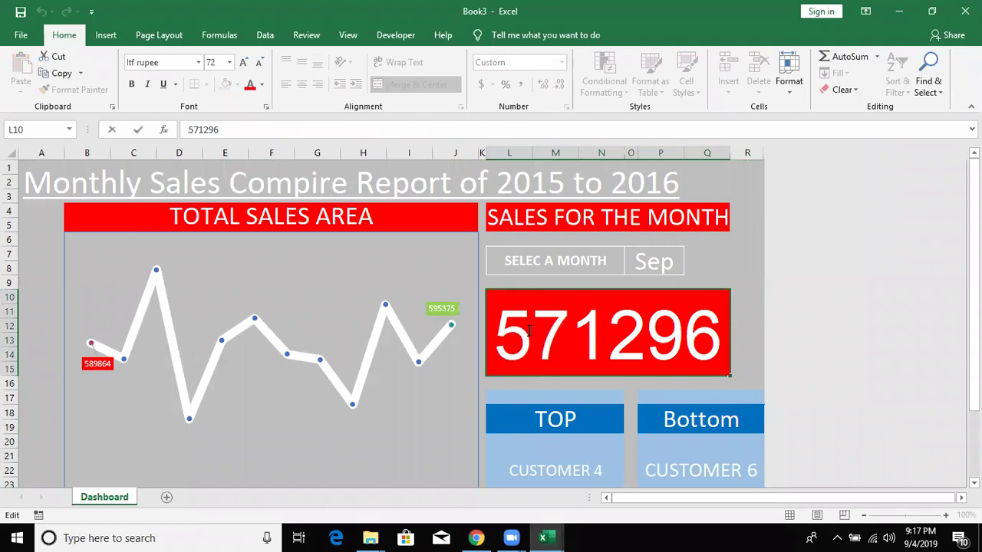
{"action": "key", "text": "Escape"}
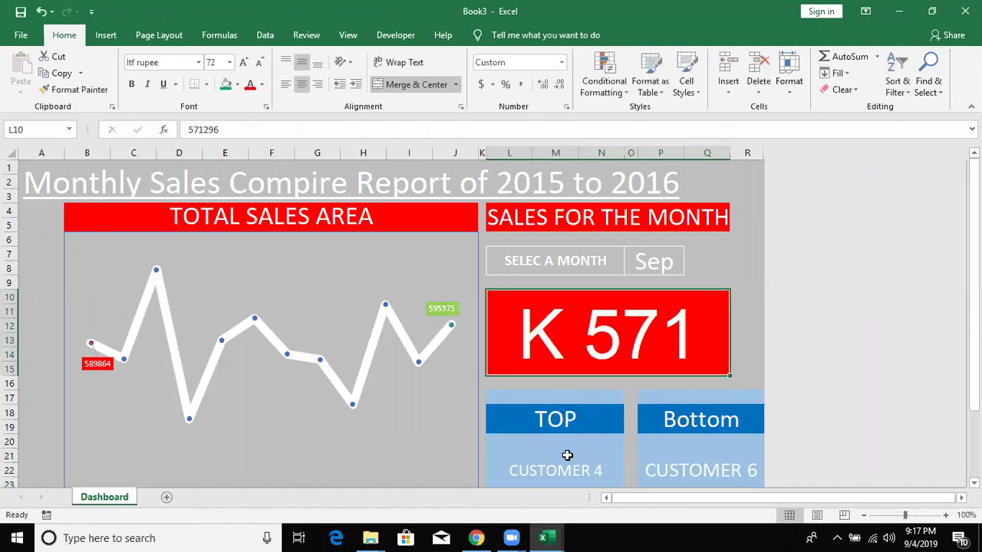
{"action": "double_click", "coordinate": [567, 456]}
{"action": "key", "text": "Escape"}
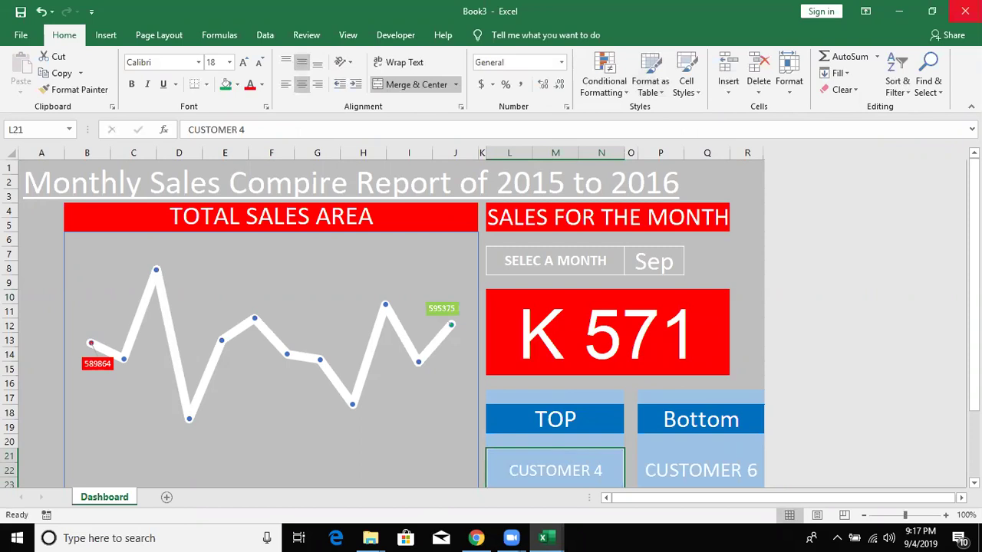
Close Book3 and 2.Customer Sales Dashbord.xlsx, choosing Don't Save for both
{"action": "left_click", "coordinate": [965, 11]}
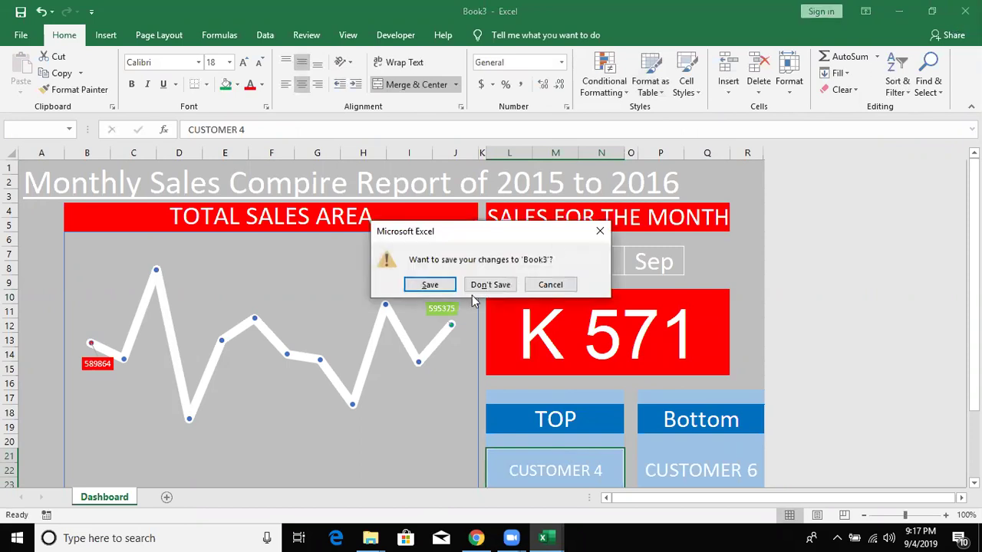
{"action": "left_click", "coordinate": [488, 286]}
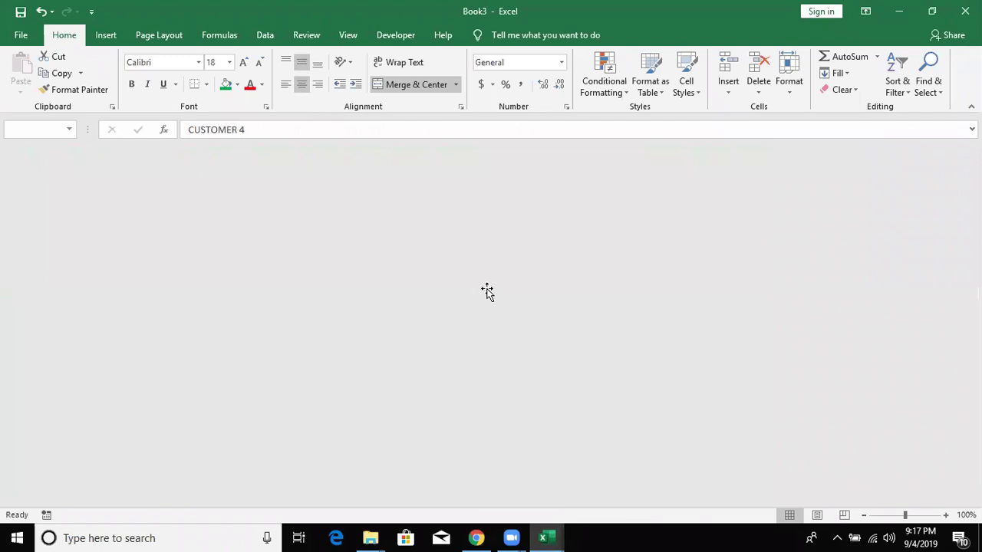
{"action": "left_click", "coordinate": [965, 11]}
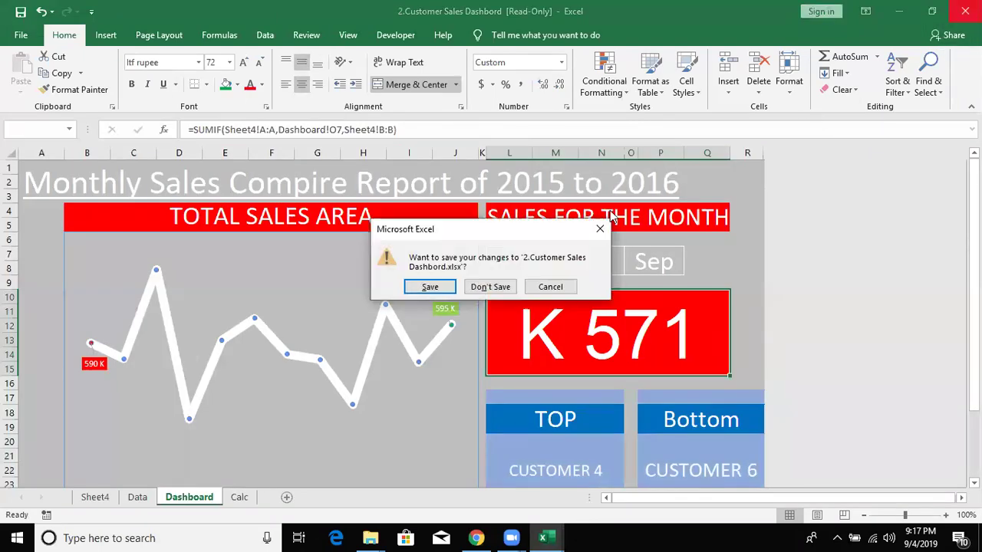
{"action": "left_click", "coordinate": [502, 286]}
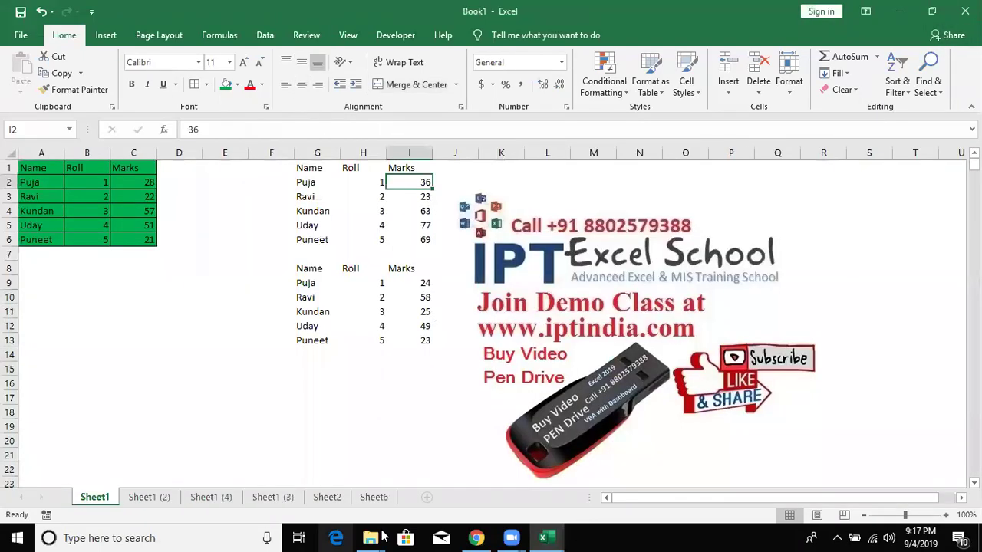
{"action": "mouse_move", "coordinate": [369, 537]}
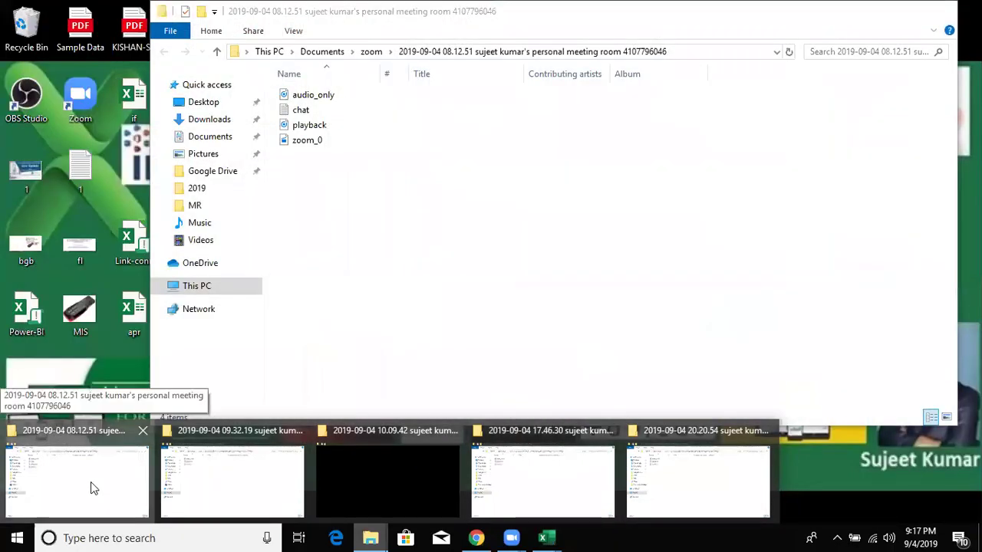
Bring File Explorer forward and open Local Disk (C:) from This PC
{"action": "left_click", "coordinate": [90, 484]}
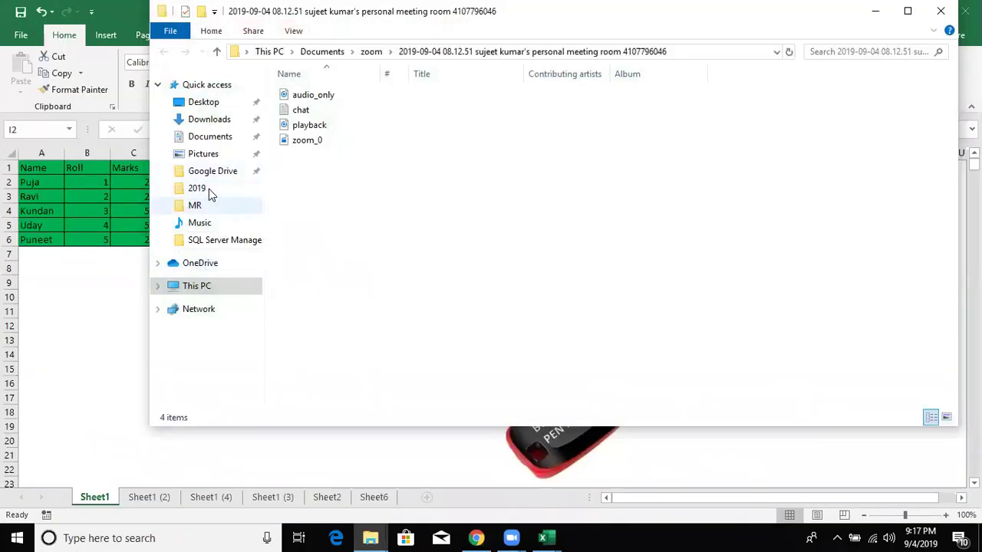
{"action": "left_click", "coordinate": [206, 298]}
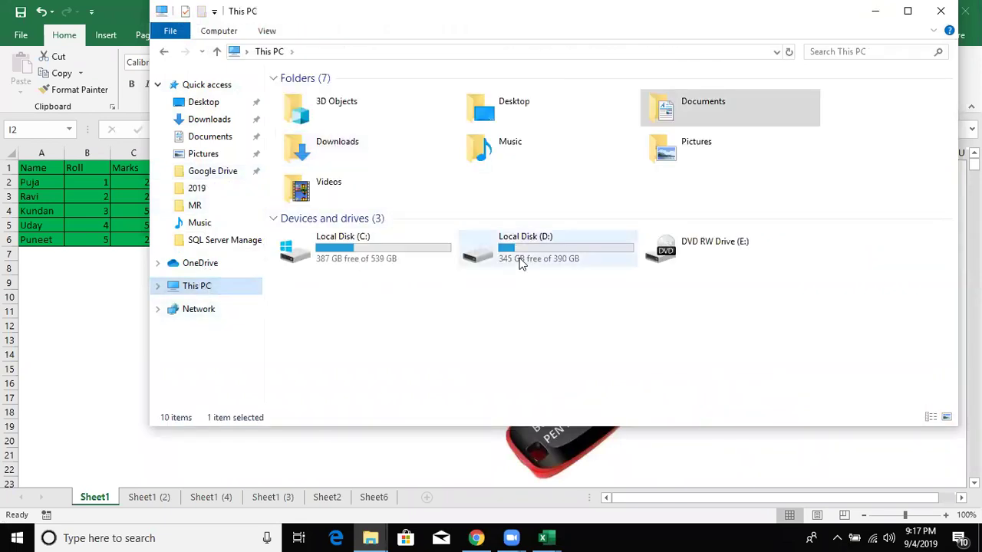
{"action": "left_click", "coordinate": [520, 253]}
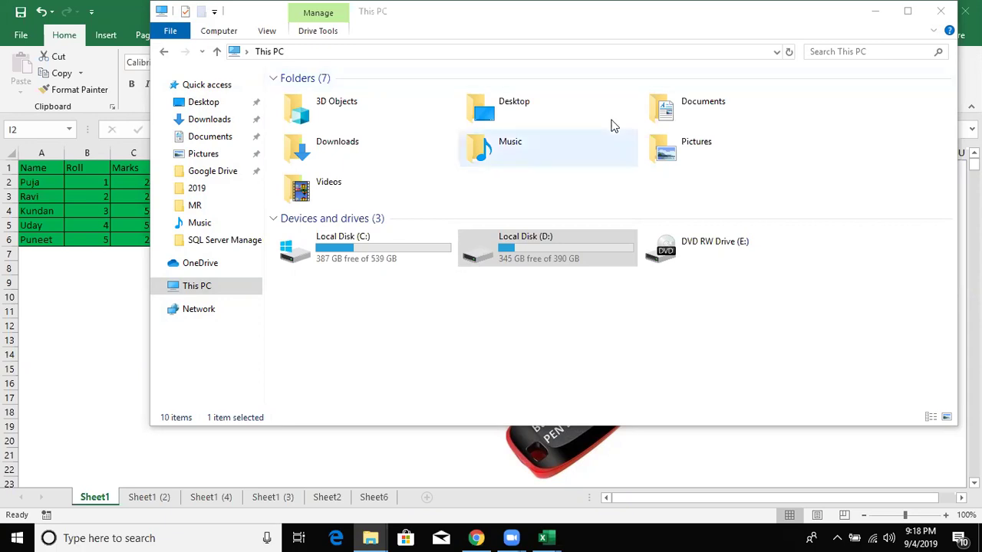
{"action": "left_click", "coordinate": [343, 258]}
{"action": "double_click", "coordinate": [343, 257]}
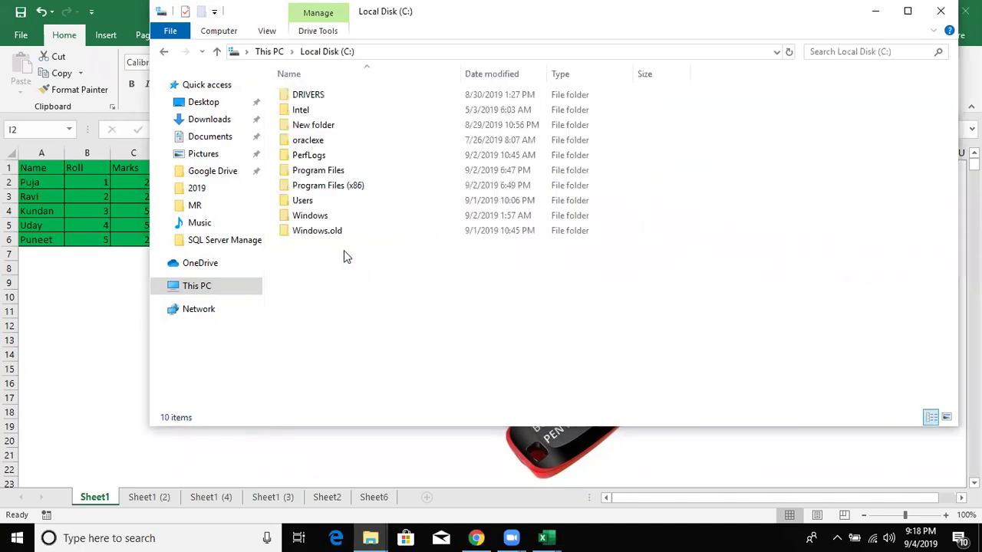
Go through New folder > Disk-3 > 3.Dashboard > SAmple File and pick onestar-ExcelData_HRDashboard
{"action": "left_click", "coordinate": [313, 126]}
{"action": "double_click", "coordinate": [313, 126]}
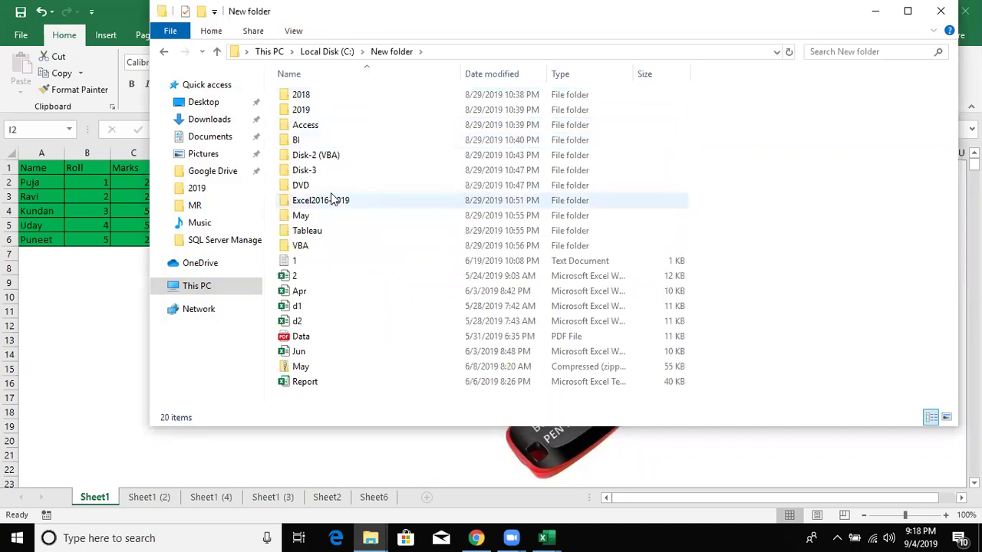
{"action": "double_click", "coordinate": [322, 175]}
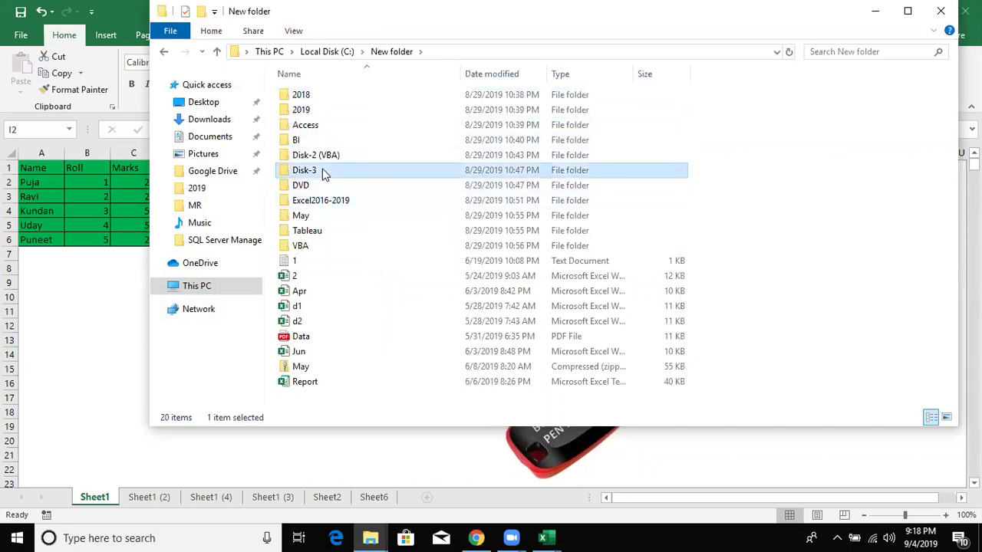
{"action": "left_click", "coordinate": [310, 102]}
{"action": "double_click", "coordinate": [311, 102]}
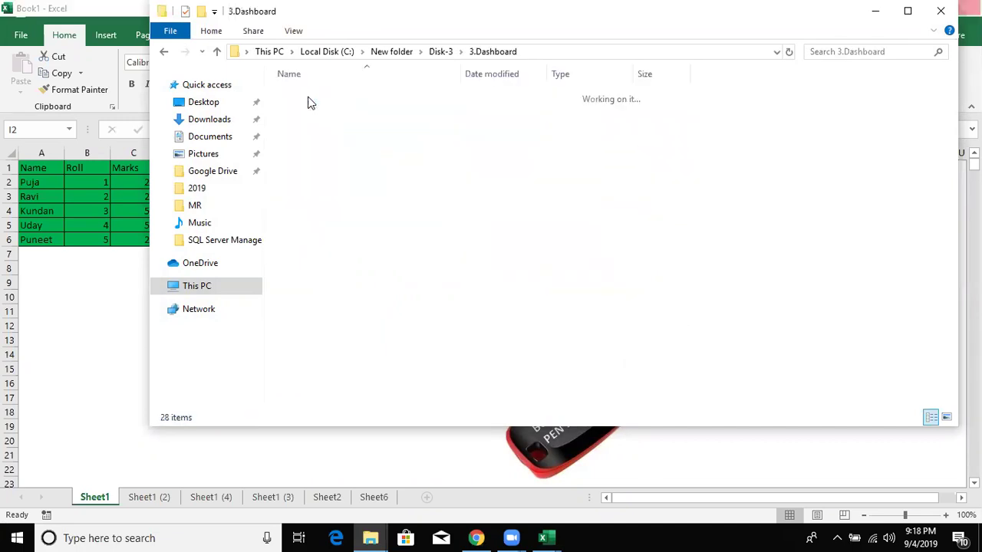
{"action": "double_click", "coordinate": [307, 99]}
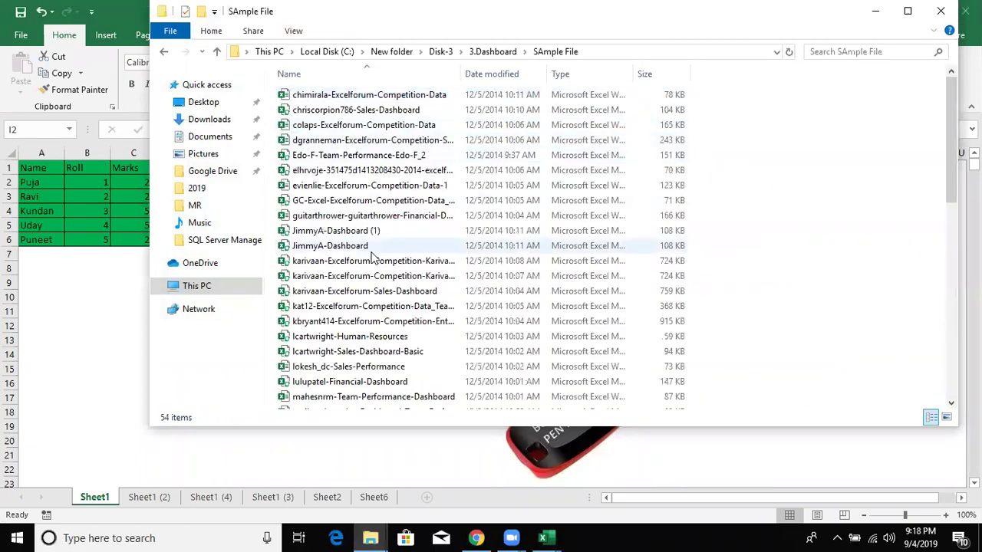
{"action": "scroll", "coordinate": [375, 295], "scroll_direction": "down", "scroll_amount": 5}
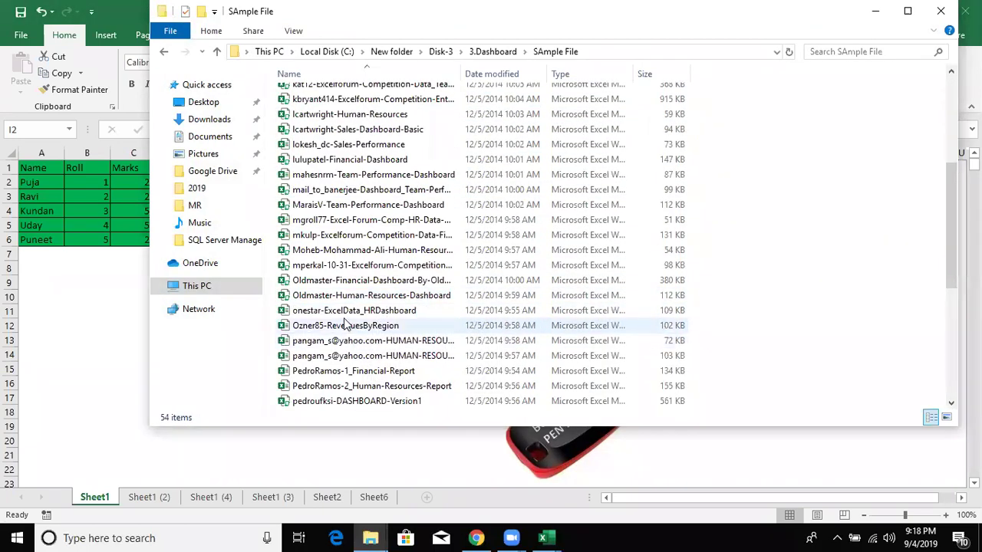
{"action": "left_click", "coordinate": [347, 311]}
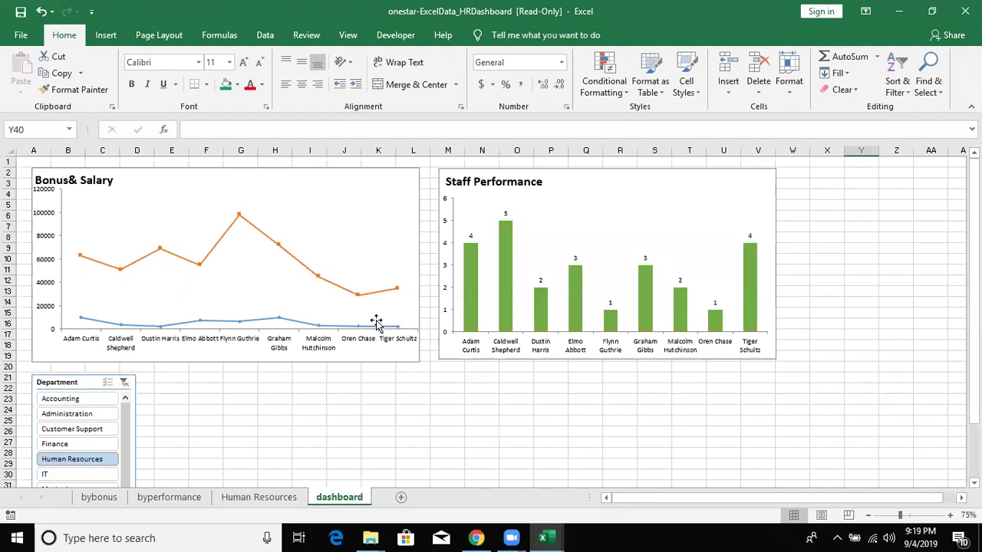
View the Human Resources, byperformance, bybonus and dashboard sheets, then close the HR workbook
{"action": "left_click", "coordinate": [250, 500]}
{"action": "left_click", "coordinate": [146, 498]}
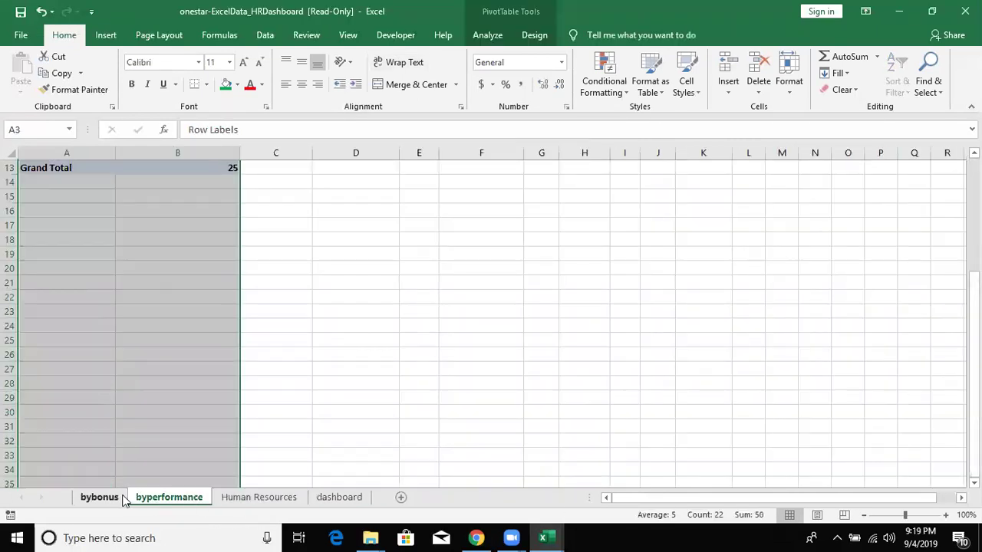
{"action": "left_click", "coordinate": [121, 497]}
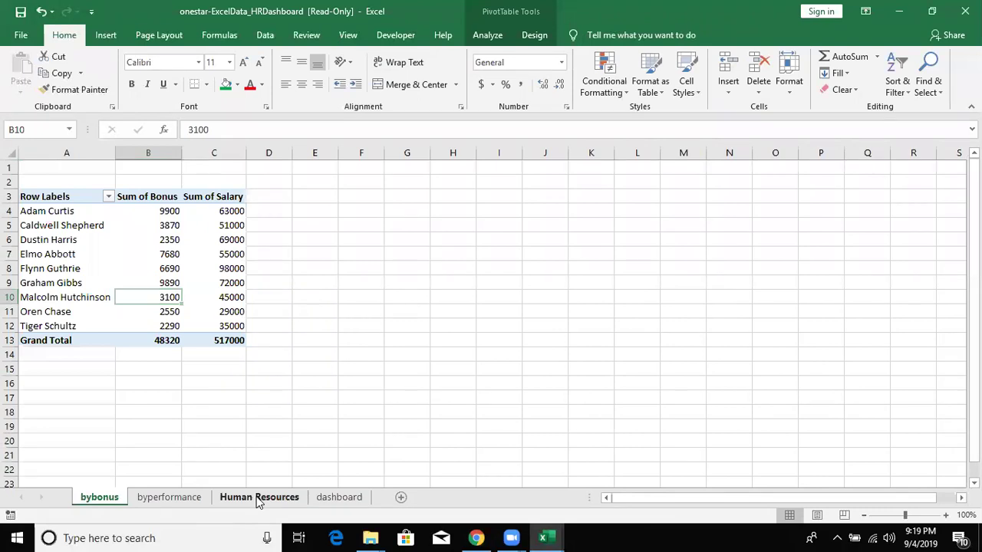
{"action": "left_click", "coordinate": [259, 500]}
{"action": "left_click", "coordinate": [339, 497]}
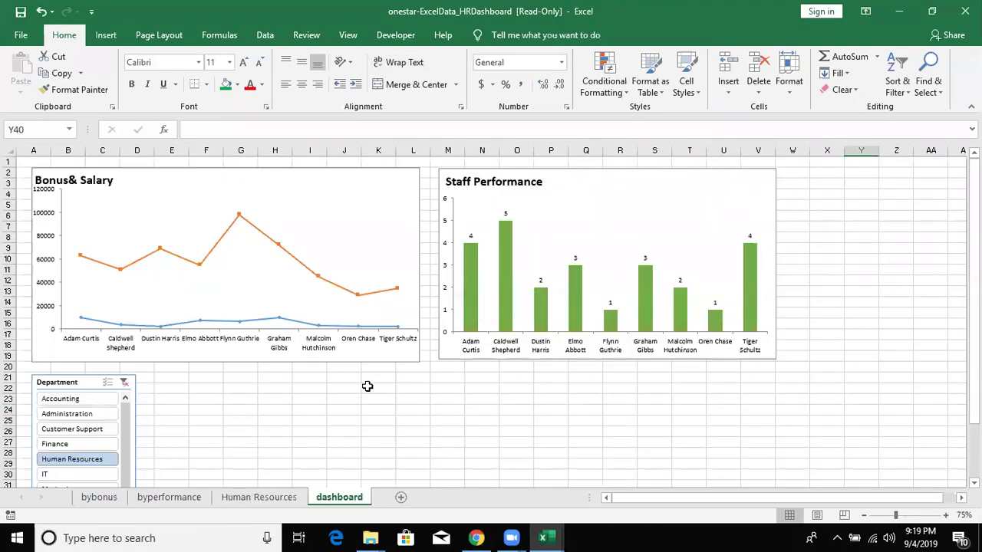
{"action": "scroll", "coordinate": [367, 387], "scroll_direction": "down", "scroll_amount": 4}
{"action": "scroll", "coordinate": [367, 387], "scroll_direction": "up", "scroll_amount": 4}
{"action": "left_click", "coordinate": [964, 11]}
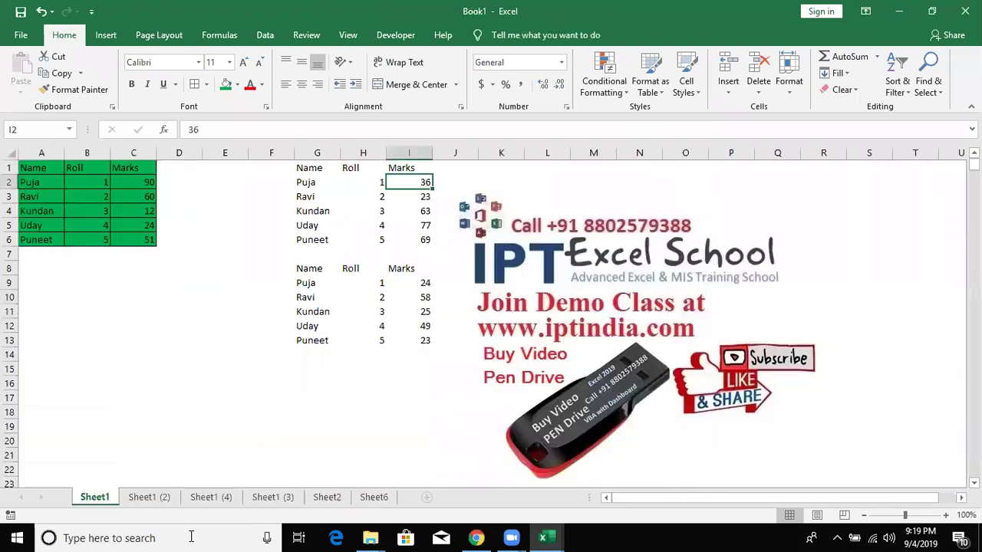
Return to the SAmple File folder window and open the spdrmn55-Sales workbook
{"action": "mouse_move", "coordinate": [370, 537]}
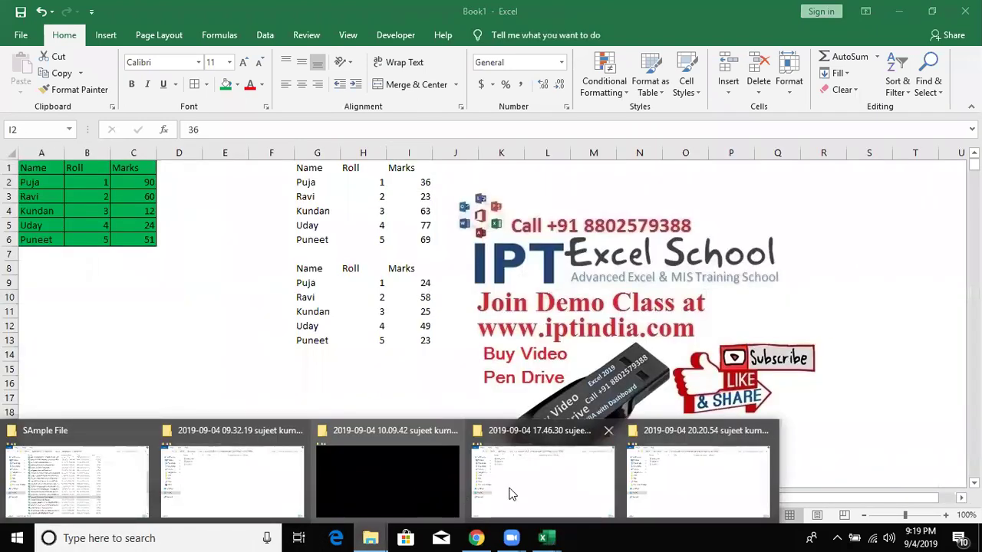
{"action": "left_click", "coordinate": [114, 491]}
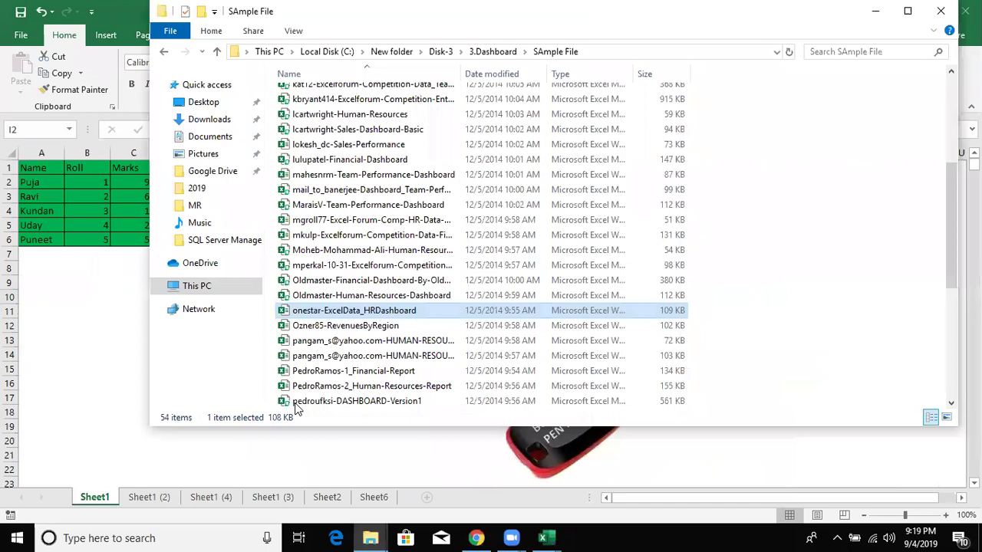
{"action": "scroll", "coordinate": [326, 380], "scroll_direction": "down", "scroll_amount": 4}
{"action": "left_click", "coordinate": [326, 361]}
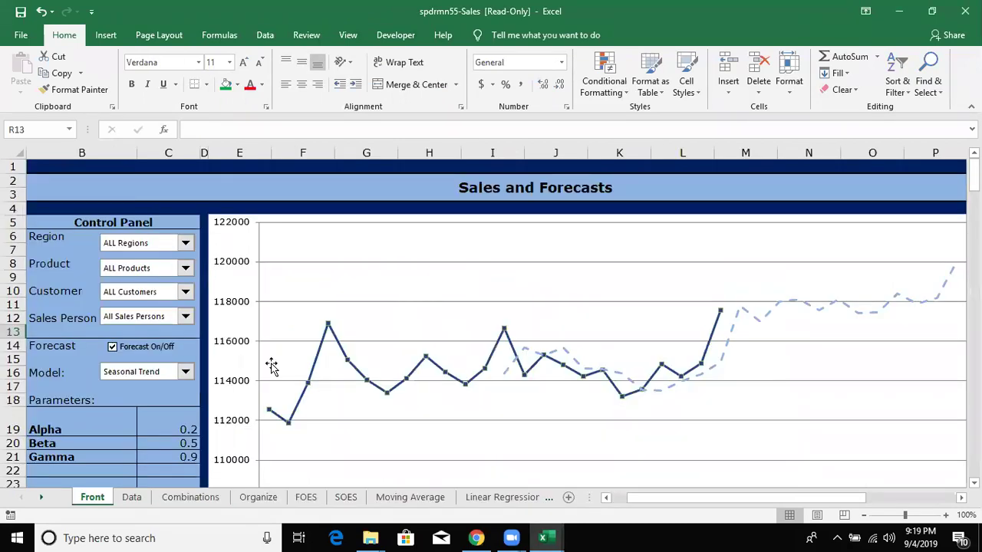
View the Combinations, Organize, FOES, SOES, Moving Average and Linear Regression sheets, then return to Front
{"action": "left_click", "coordinate": [188, 498]}
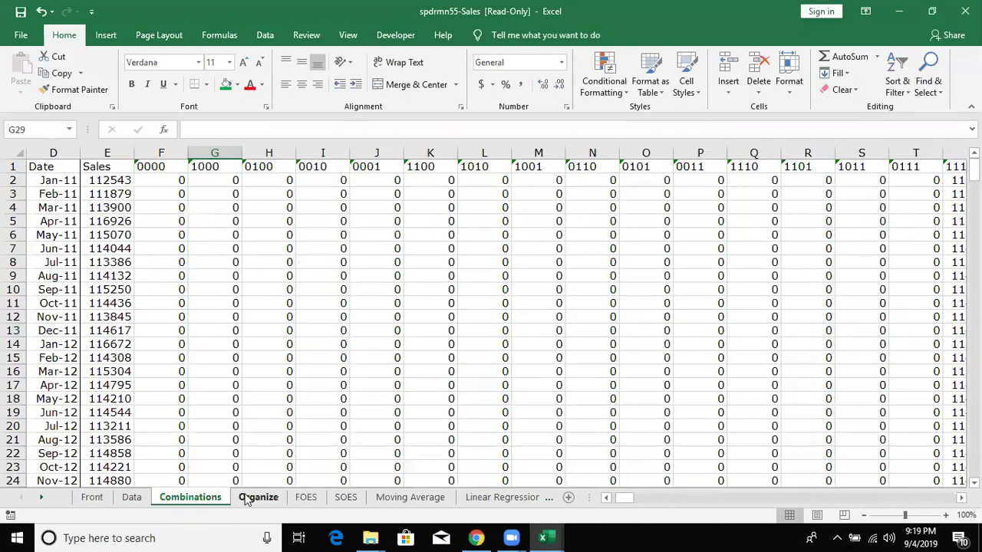
{"action": "left_click", "coordinate": [260, 499]}
{"action": "left_click", "coordinate": [305, 498]}
{"action": "left_click", "coordinate": [346, 499]}
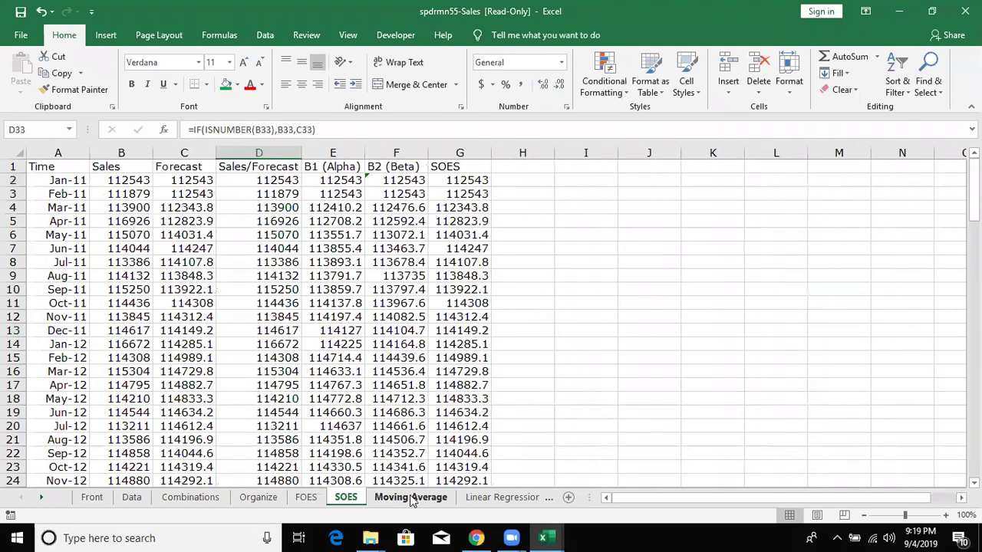
{"action": "left_click", "coordinate": [410, 499]}
{"action": "left_click", "coordinate": [484, 495]}
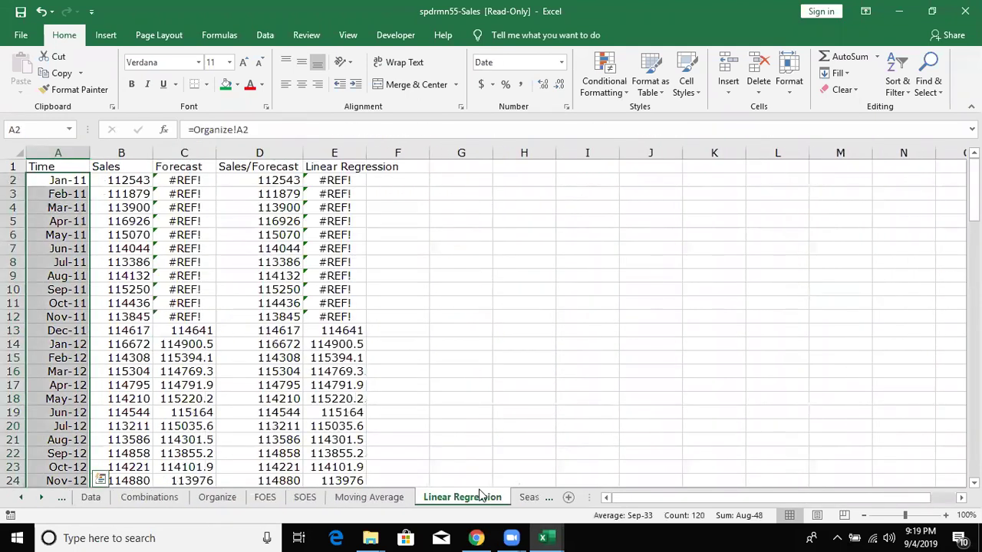
{"action": "left_click", "coordinate": [21, 497]}
{"action": "left_click", "coordinate": [92, 498]}
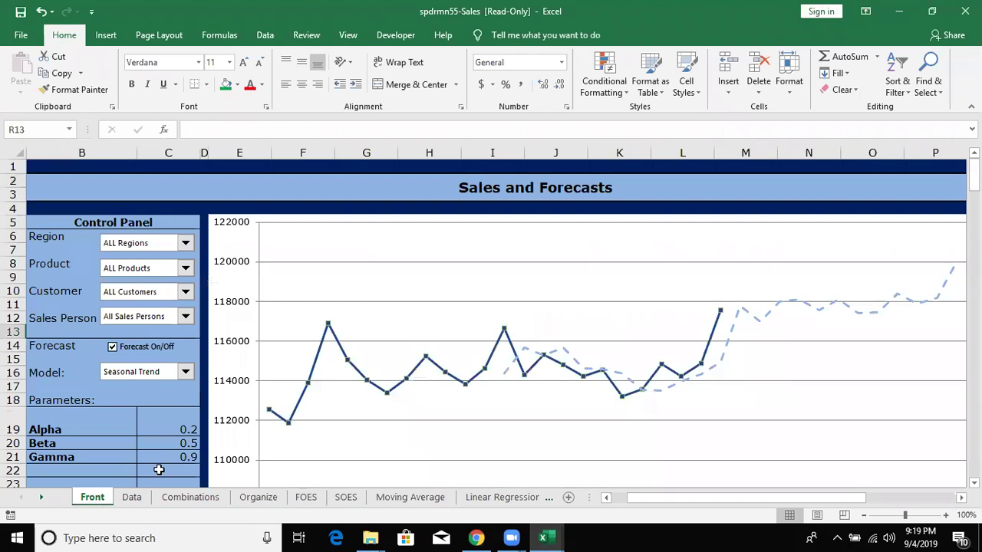
{"action": "scroll", "coordinate": [158, 468], "scroll_direction": "down", "scroll_amount": 4}
{"action": "scroll", "coordinate": [152, 454], "scroll_direction": "up", "scroll_amount": 6}
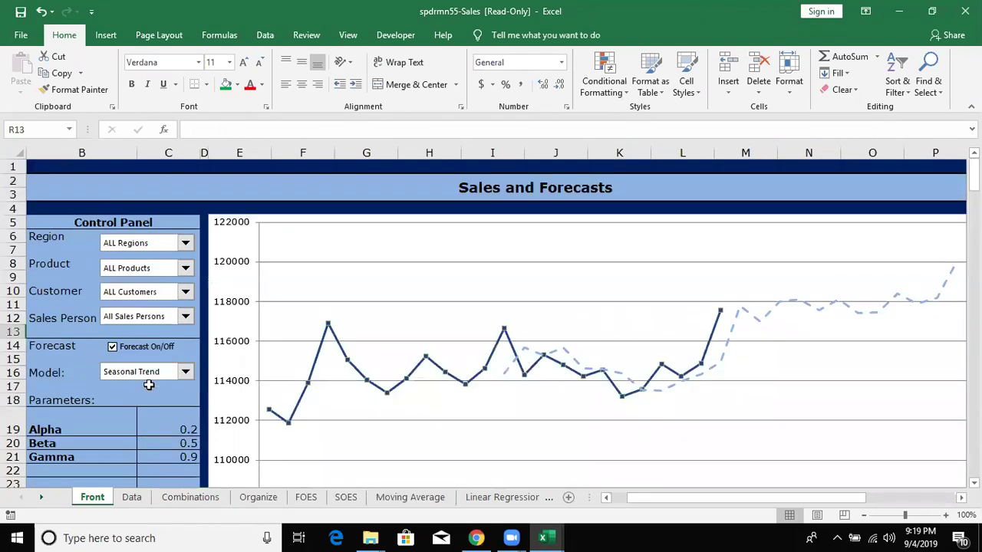
Filter the forecast chart to Region 1, Product 2, Customer 1 and sales person Person 6
{"action": "left_click", "coordinate": [186, 243]}
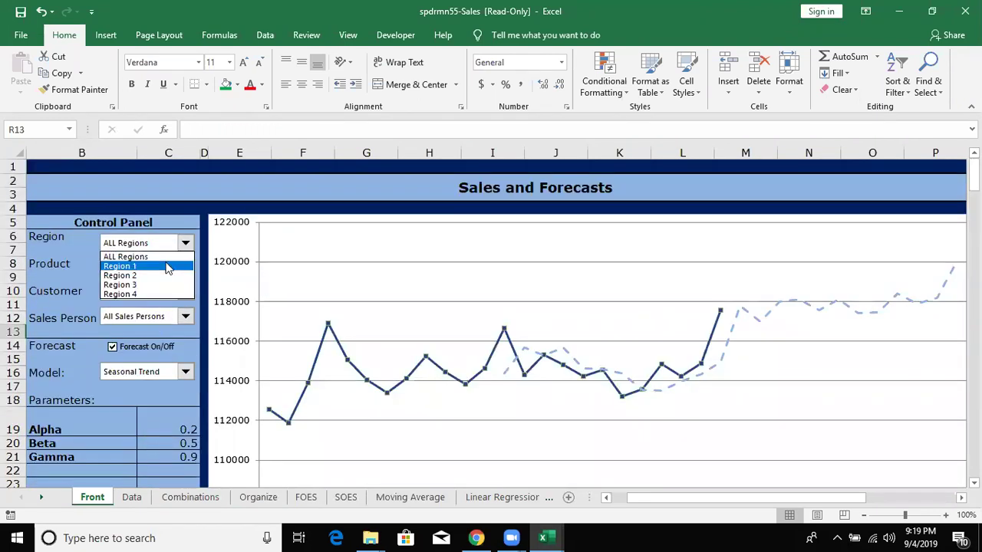
{"action": "left_click", "coordinate": [173, 266]}
{"action": "left_click", "coordinate": [185, 267]}
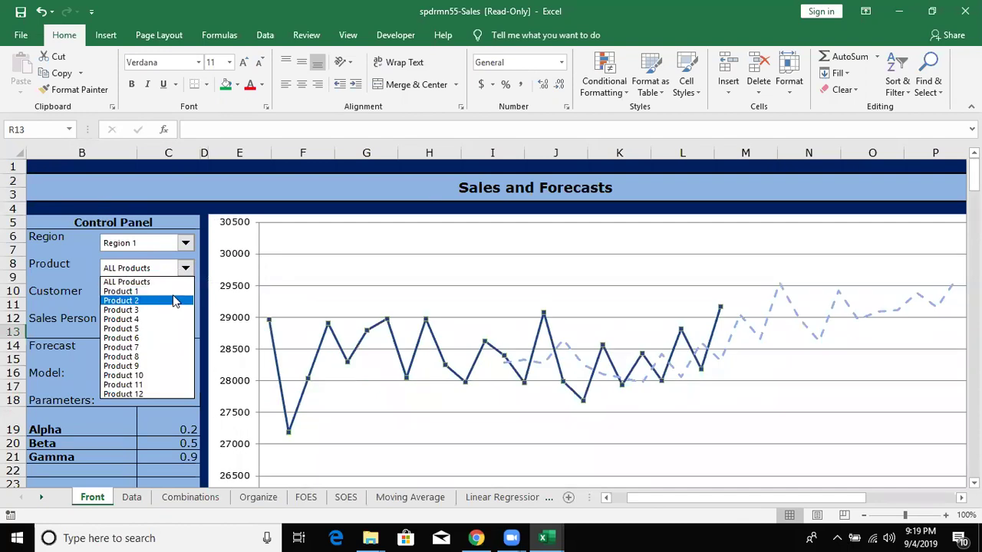
{"action": "left_click", "coordinate": [158, 300]}
{"action": "left_click", "coordinate": [176, 293]}
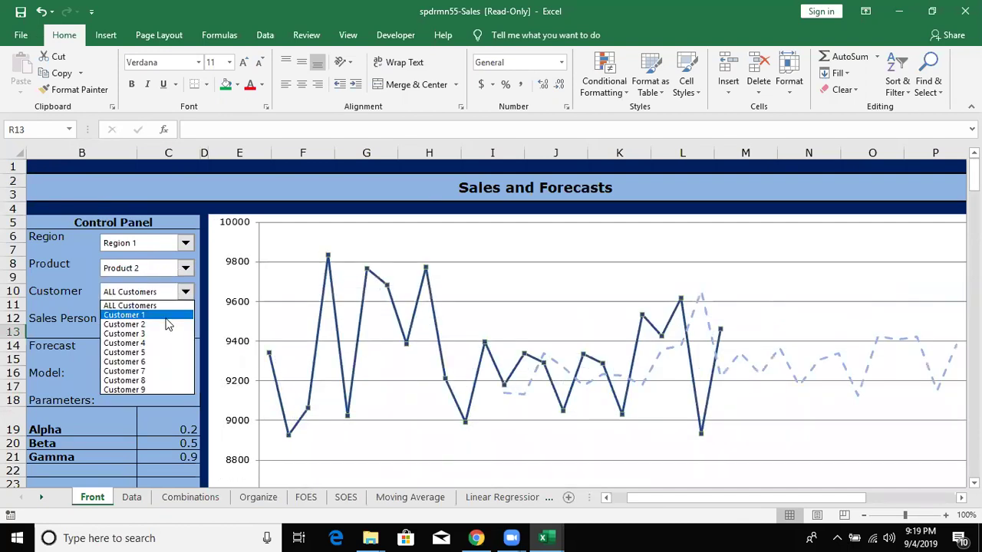
{"action": "left_click", "coordinate": [165, 316]}
{"action": "left_click", "coordinate": [185, 317]}
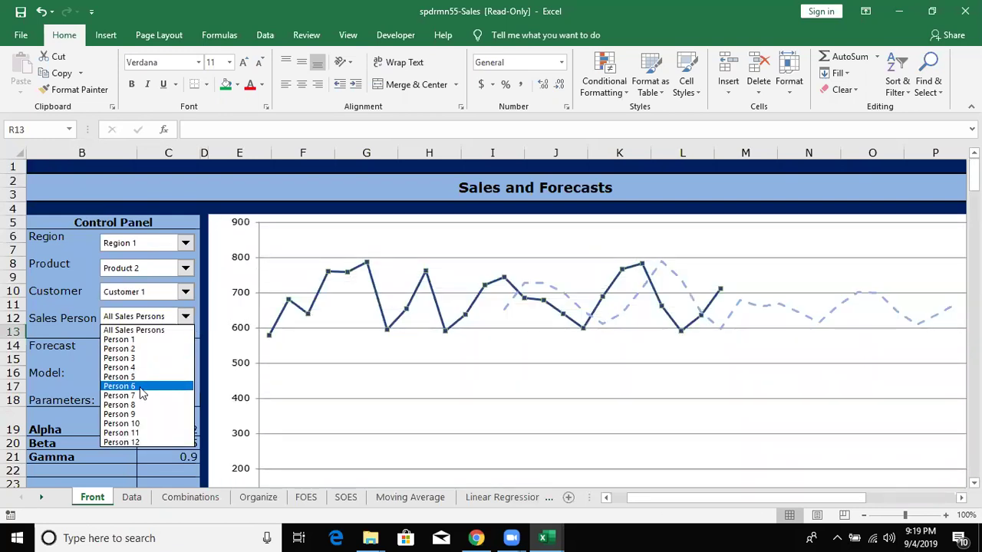
{"action": "left_click", "coordinate": [141, 387]}
Switch the forecast model to Second Order Exponential and set Customer to ALL
{"action": "scroll", "coordinate": [90, 398], "scroll_direction": "down", "scroll_amount": 1}
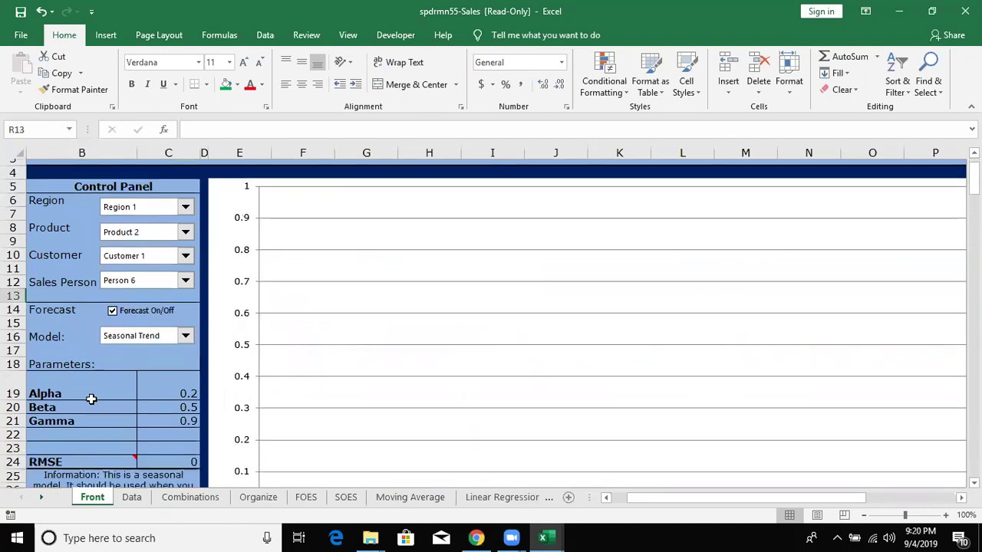
{"action": "scroll", "coordinate": [90, 399], "scroll_direction": "down", "scroll_amount": 1}
{"action": "left_click", "coordinate": [133, 293]}
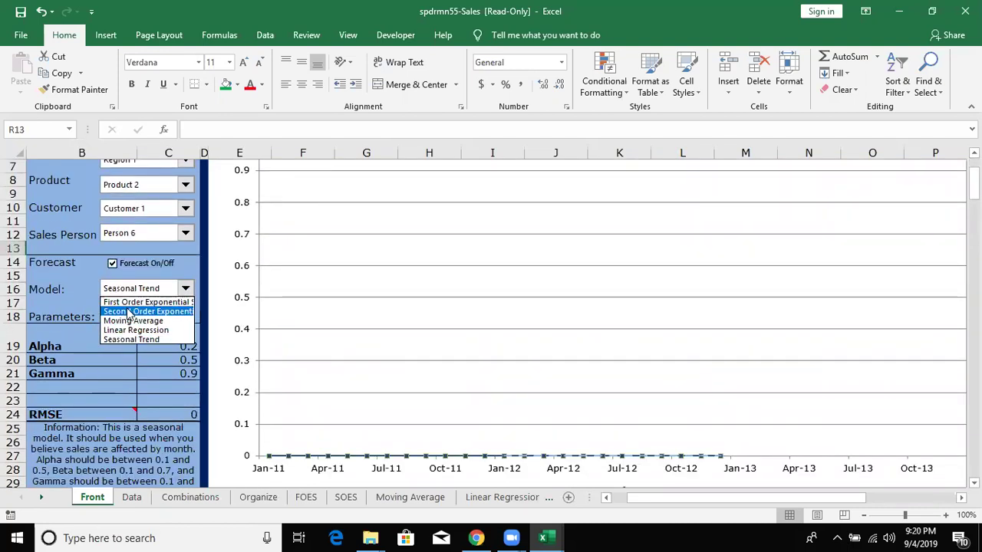
{"action": "left_click", "coordinate": [129, 313]}
{"action": "scroll", "coordinate": [121, 311], "scroll_direction": "up", "scroll_amount": 1}
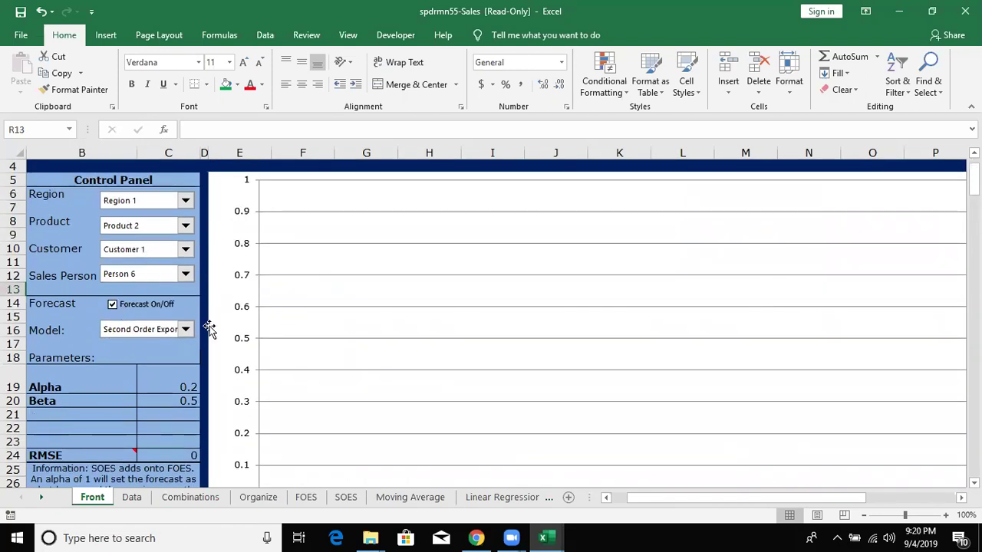
{"action": "scroll", "coordinate": [209, 328], "scroll_direction": "down", "scroll_amount": 4}
{"action": "scroll", "coordinate": [154, 303], "scroll_direction": "up", "scroll_amount": 5}
{"action": "left_click", "coordinate": [153, 302]}
{"action": "left_click", "coordinate": [148, 307]}
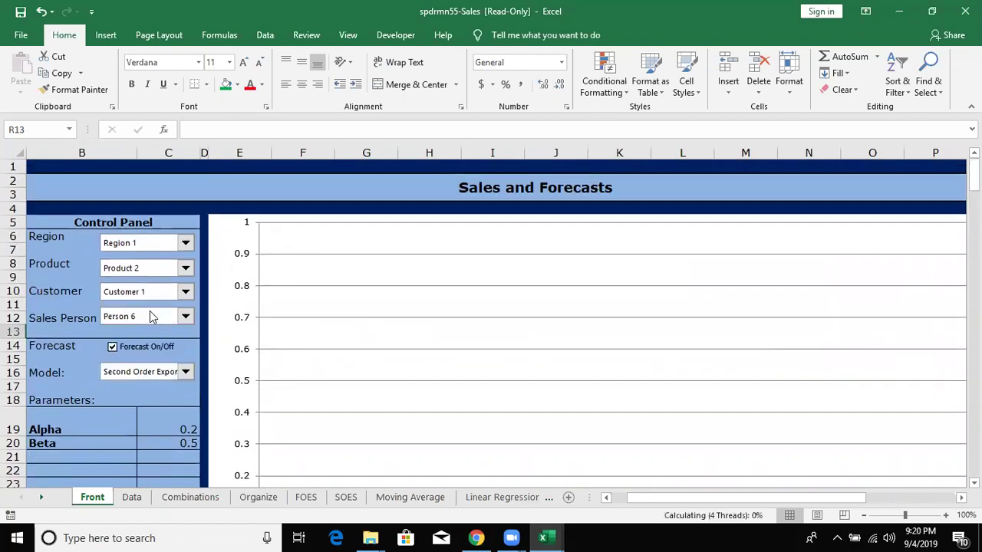
{"action": "scroll", "coordinate": [156, 313], "scroll_direction": "down", "scroll_amount": 1}
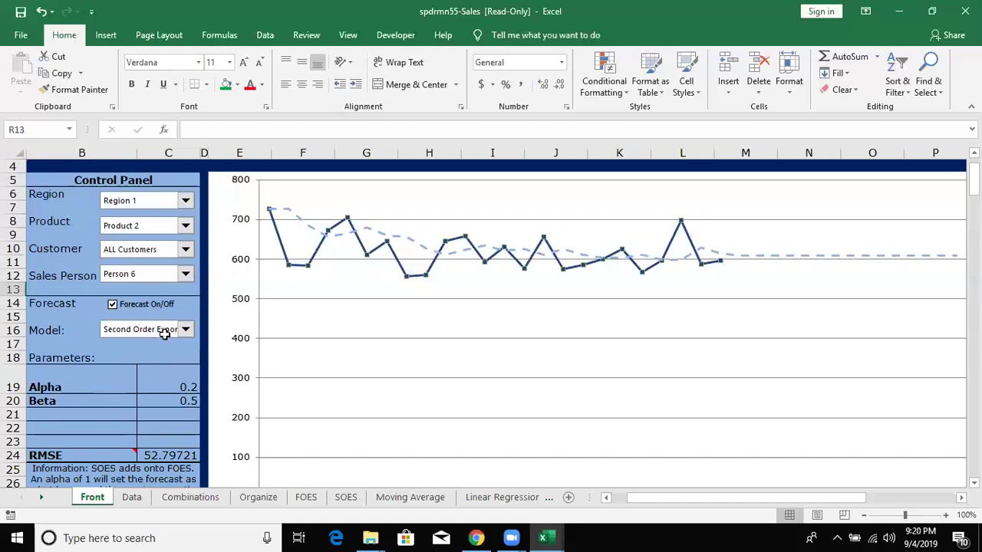
{"action": "scroll", "coordinate": [164, 335], "scroll_direction": "down", "scroll_amount": 4}
{"action": "scroll", "coordinate": [165, 335], "scroll_direction": "up", "scroll_amount": 4}
{"action": "left_click", "coordinate": [132, 497]}
{"action": "left_click", "coordinate": [585, 335]}
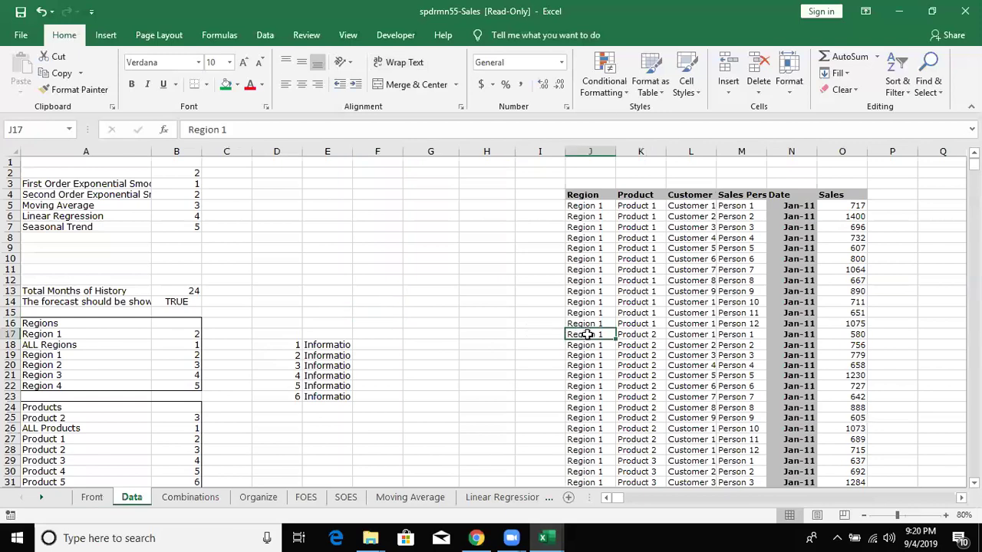
{"action": "scroll", "coordinate": [300, 366], "scroll_direction": "down", "scroll_amount": 9}
{"action": "scroll", "coordinate": [300, 366], "scroll_direction": "down", "scroll_amount": 5}
{"action": "left_click", "coordinate": [222, 497]}
{"action": "left_click", "coordinate": [259, 497]}
{"action": "left_click", "coordinate": [307, 497]}
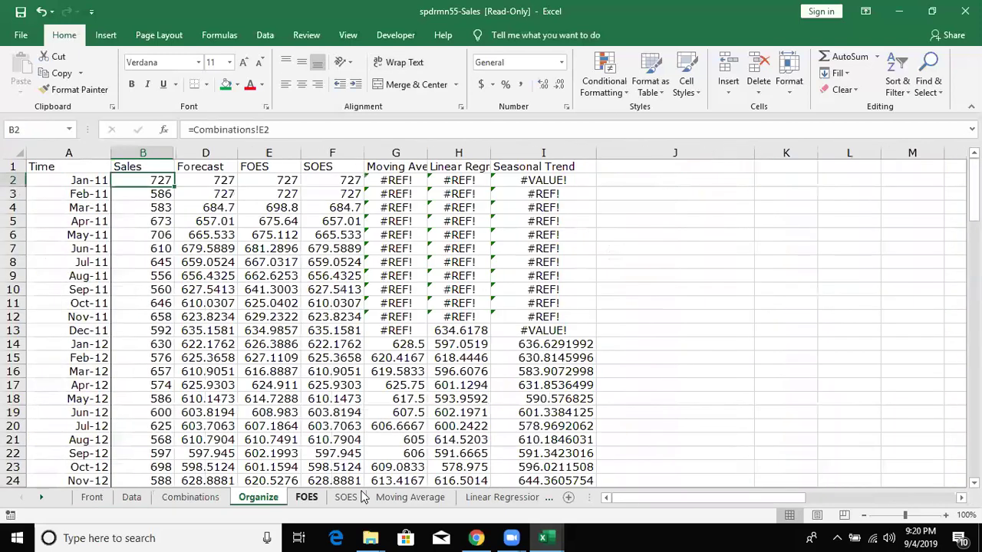
{"action": "left_click", "coordinate": [347, 497]}
{"action": "left_click", "coordinate": [407, 497]}
{"action": "left_click", "coordinate": [494, 497]}
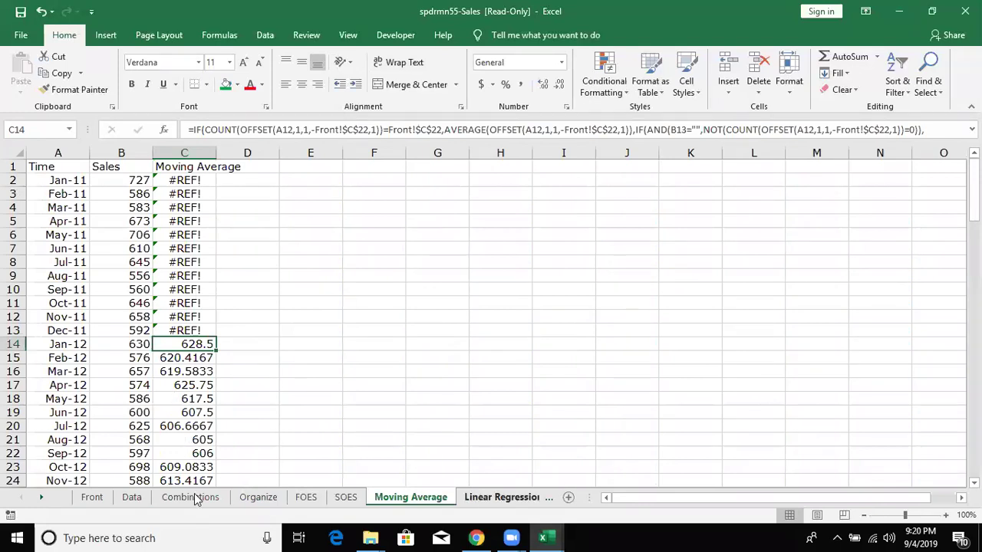
{"action": "left_click", "coordinate": [184, 194]}
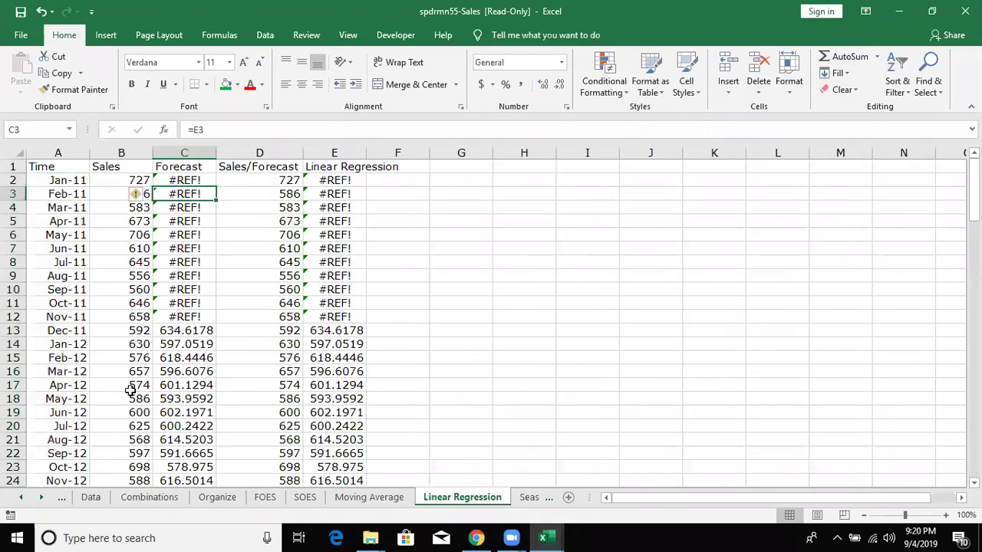
{"action": "left_click", "coordinate": [91, 499]}
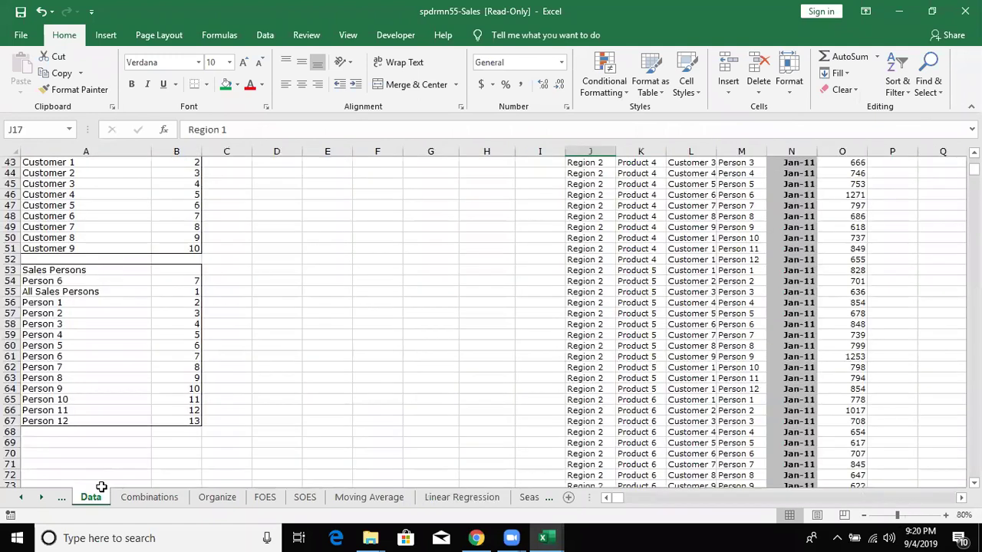
{"action": "left_click", "coordinate": [28, 499]}
{"action": "left_click", "coordinate": [90, 500]}
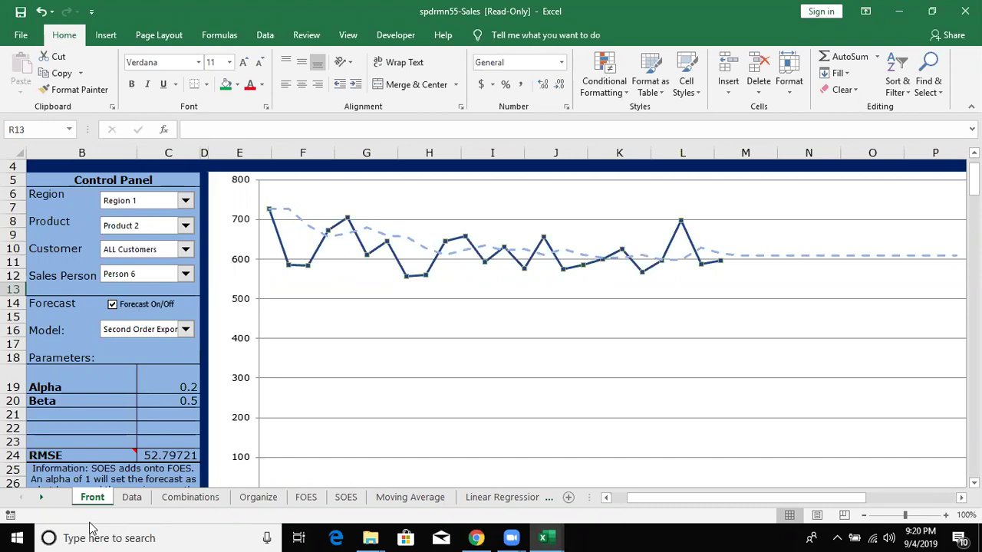
Copy the Front sheet to (new book) with Create a copy ticked via Move or Copy
{"action": "right_click", "coordinate": [88, 504]}
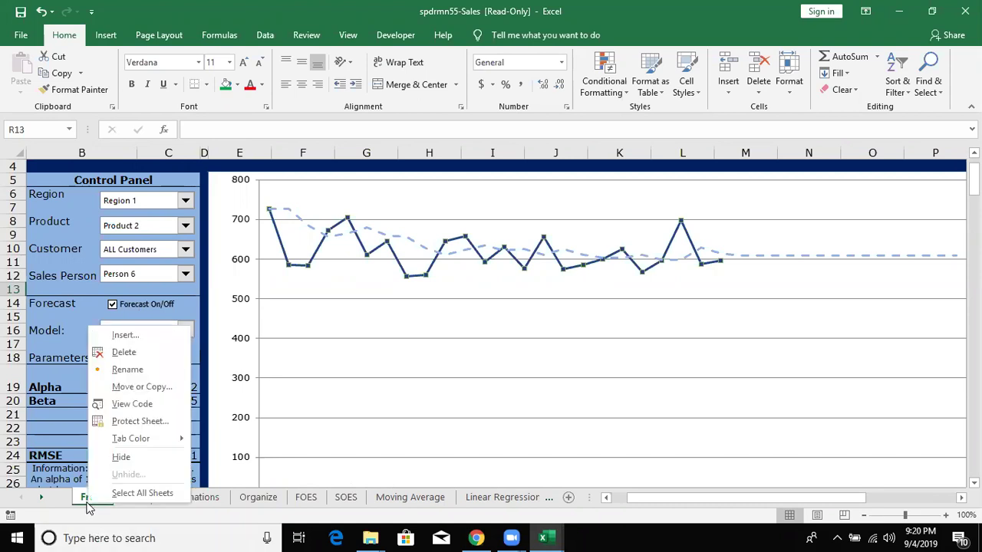
{"action": "left_click", "coordinate": [137, 424]}
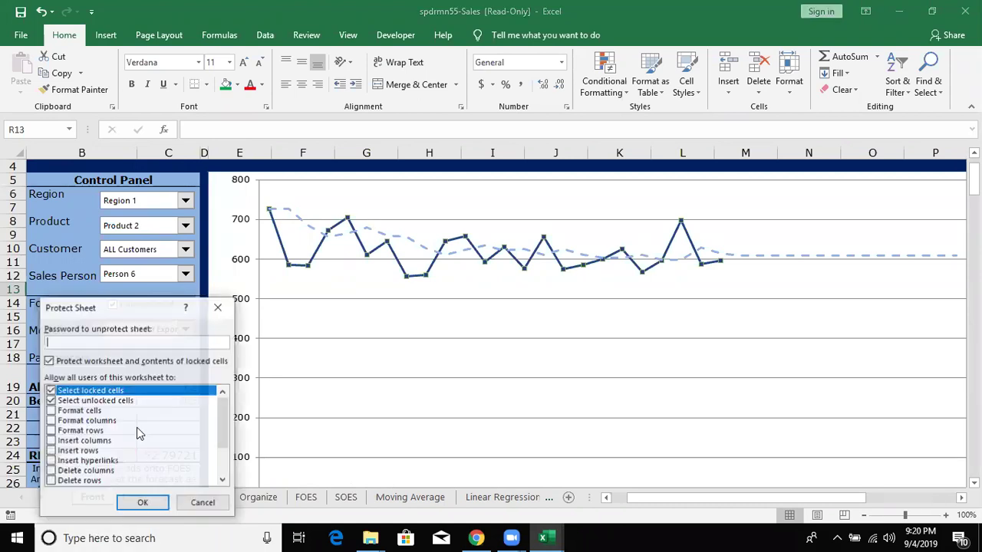
{"action": "key", "text": "Escape"}
{"action": "right_click", "coordinate": [89, 499]}
{"action": "left_click", "coordinate": [128, 378]}
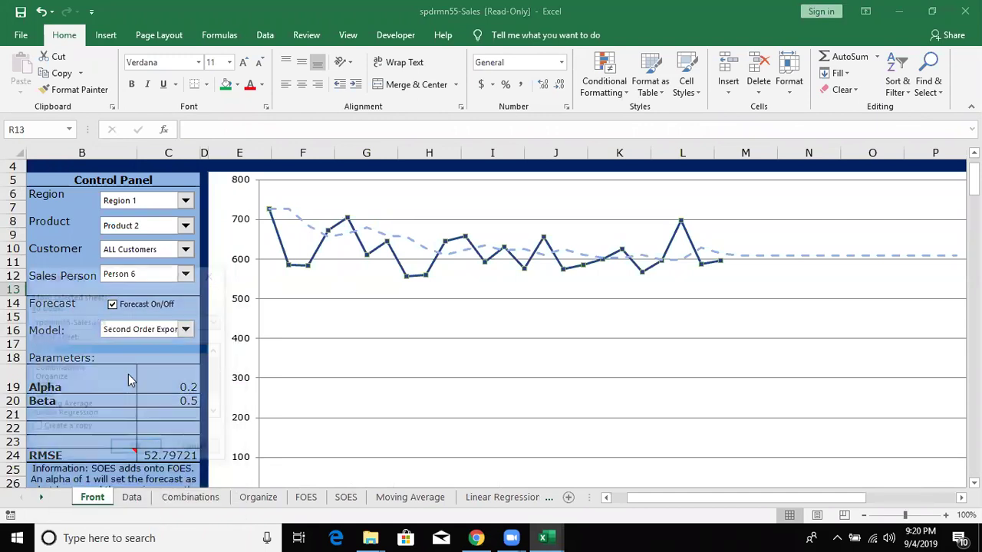
{"action": "left_click", "coordinate": [218, 322]}
{"action": "left_click", "coordinate": [53, 336]}
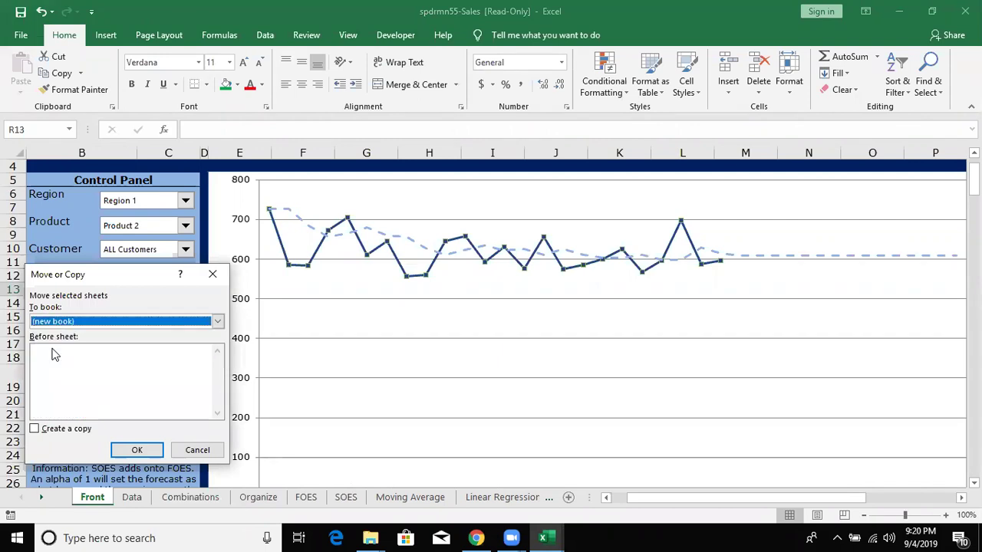
{"action": "left_click", "coordinate": [48, 432]}
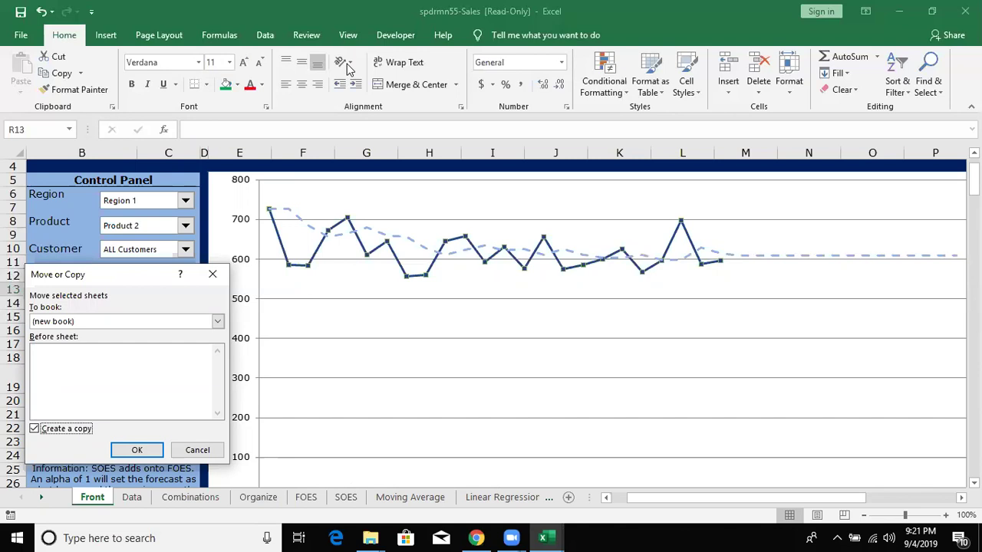
{"action": "left_click", "coordinate": [150, 454]}
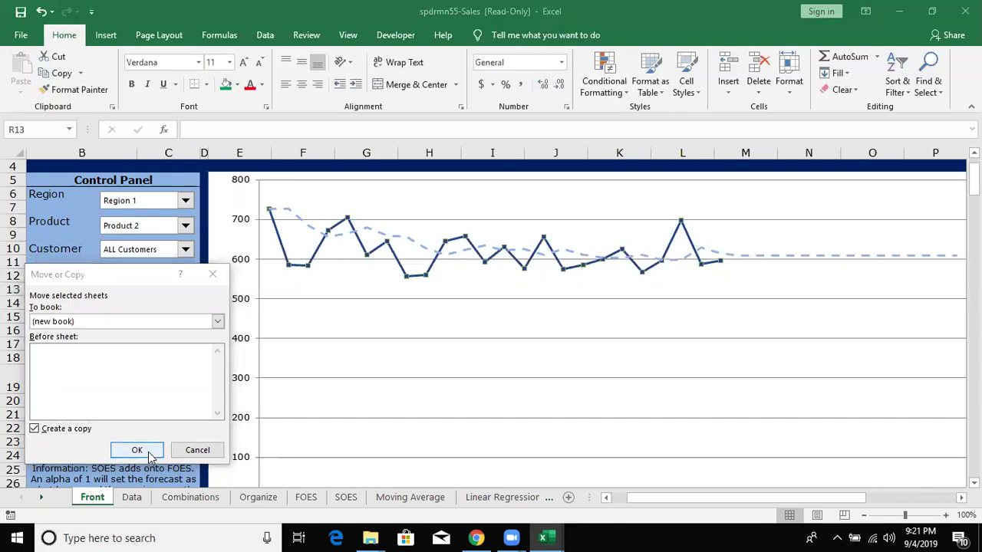
{"action": "left_click", "coordinate": [136, 451]}
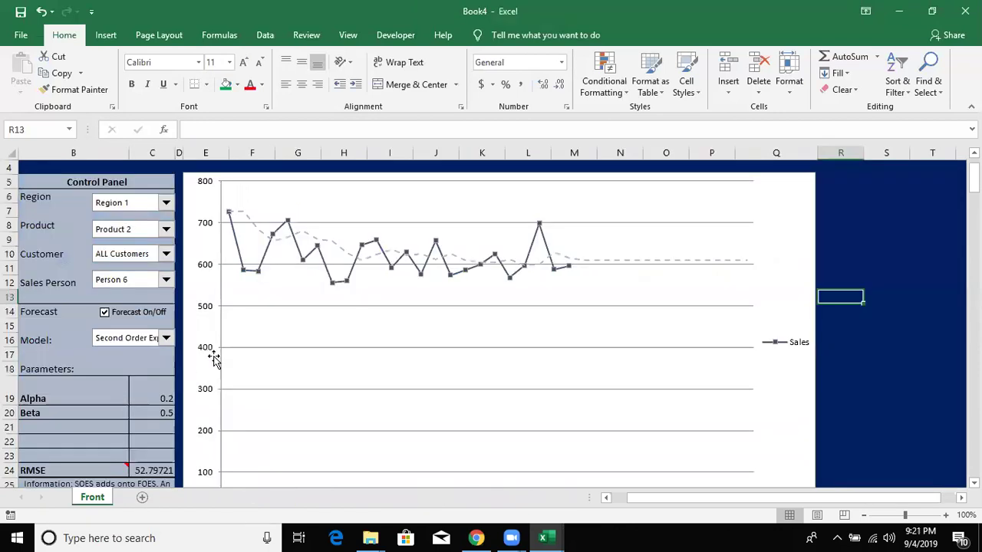
Select all cells on Book4's Front sheet and copy them with Ctrl+C
{"action": "scroll", "coordinate": [222, 354], "scroll_direction": "down", "scroll_amount": 5}
{"action": "scroll", "coordinate": [222, 354], "scroll_direction": "up", "scroll_amount": 5}
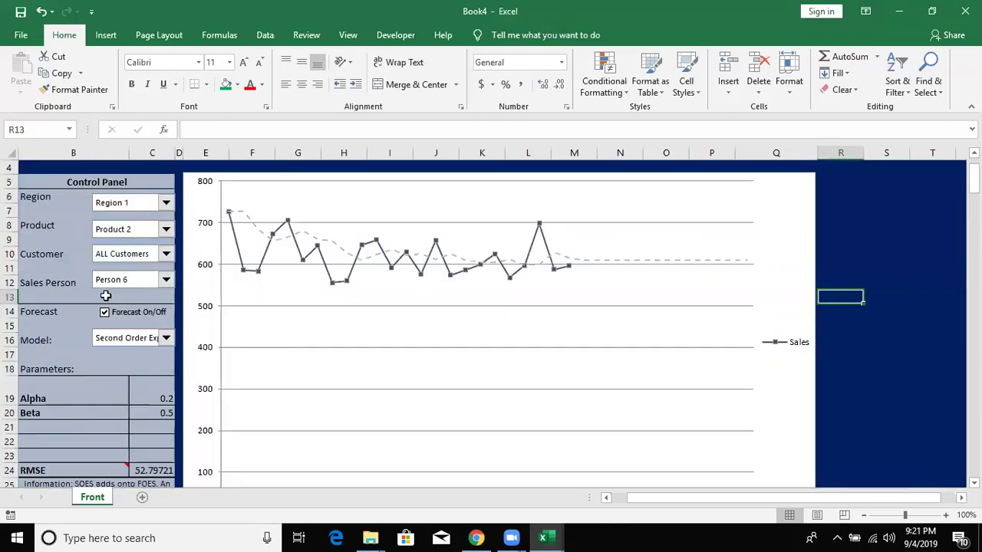
{"action": "scroll", "coordinate": [20, 180], "scroll_direction": "up", "scroll_amount": 1}
{"action": "left_click", "coordinate": [10, 153]}
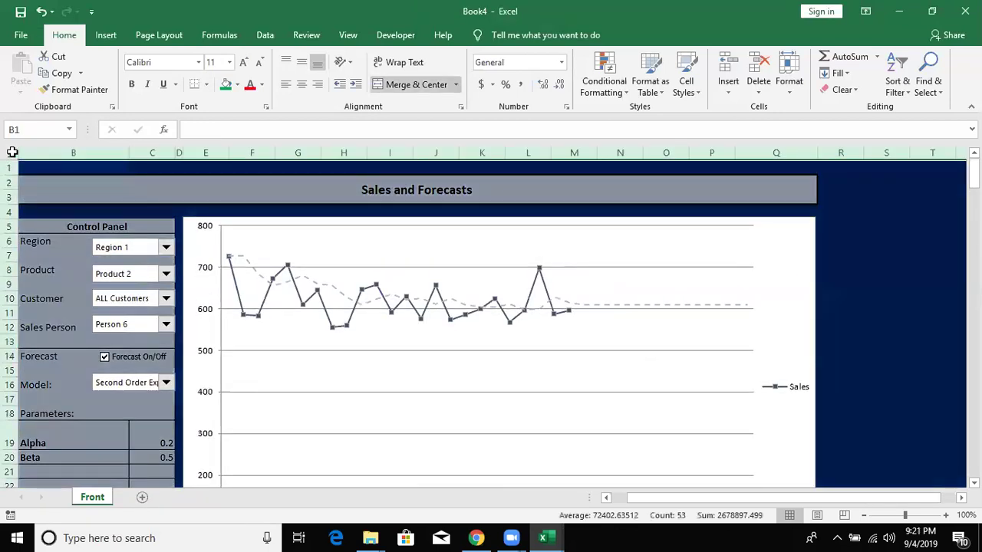
{"action": "key", "text": "ctrl+c"}
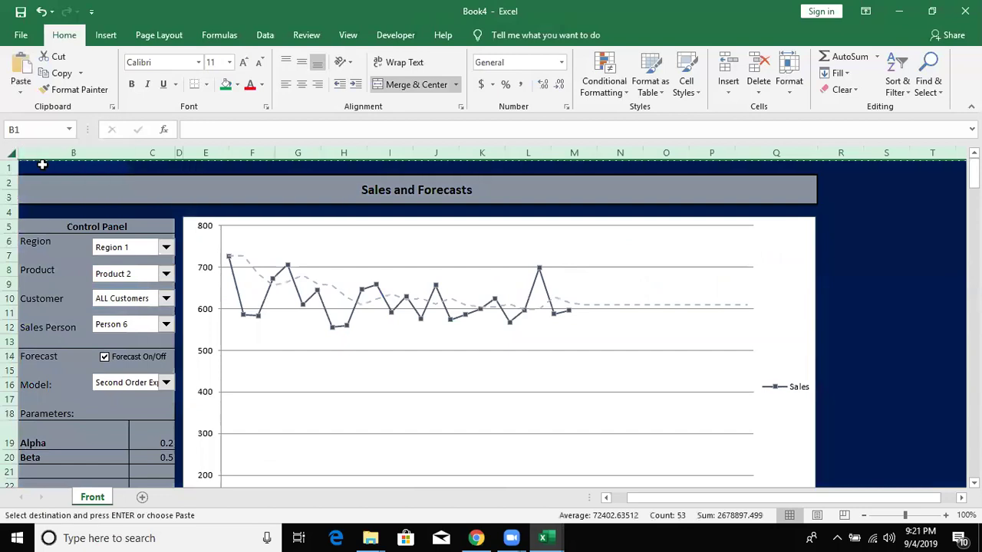
{"action": "right_click", "coordinate": [43, 164]}
Paste the copied Front sheet back as Values only via Paste Special
{"action": "left_click", "coordinate": [101, 249]}
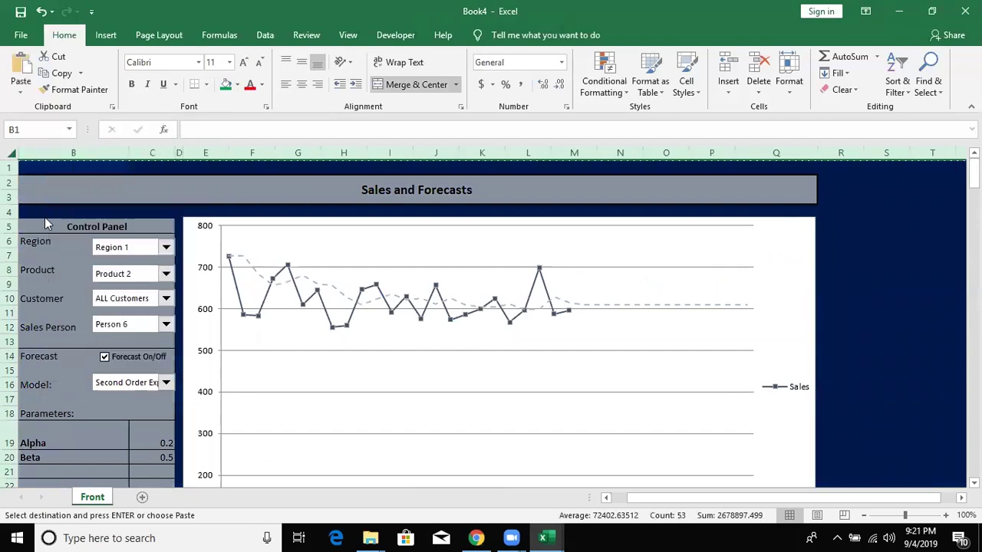
{"action": "left_click", "coordinate": [37, 196]}
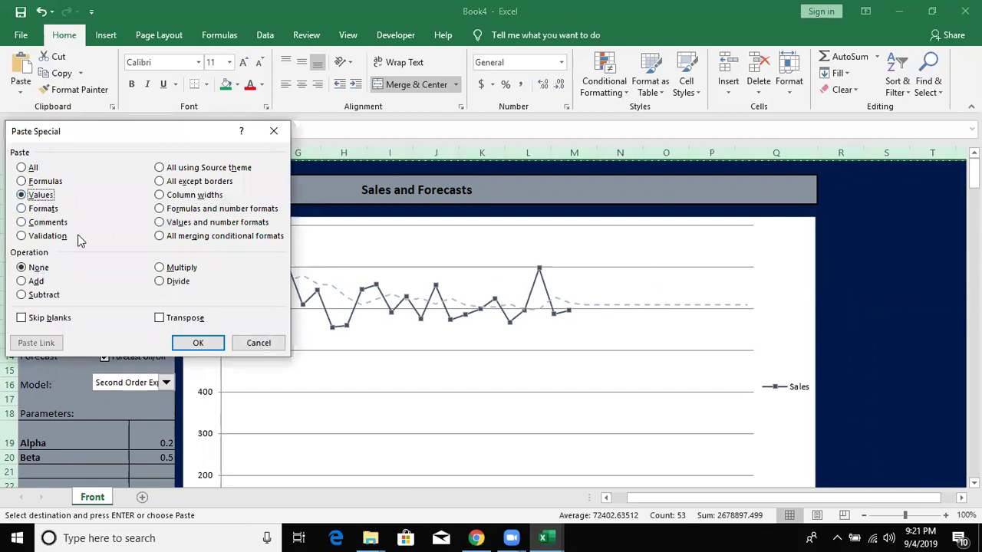
{"action": "left_click", "coordinate": [201, 343]}
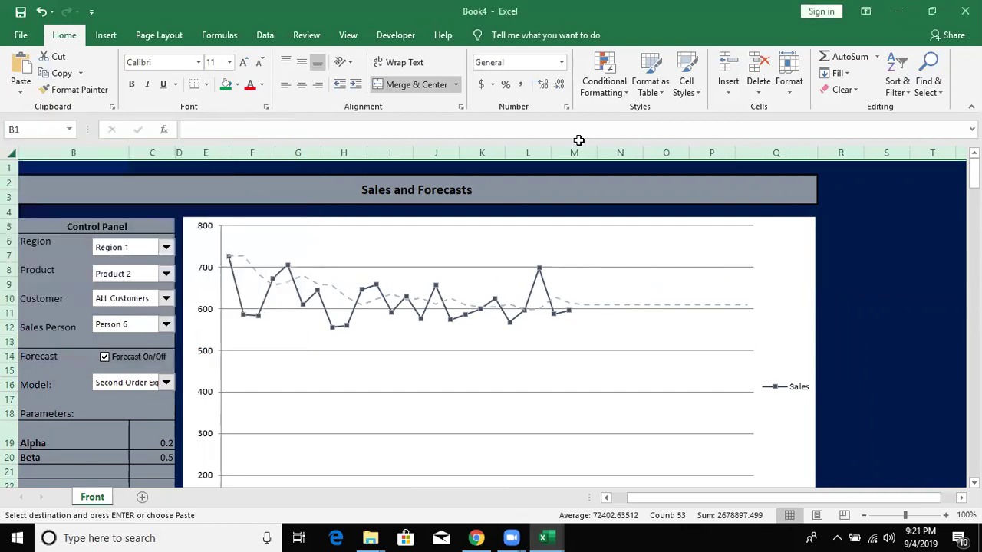
{"action": "key", "text": "Escape"}
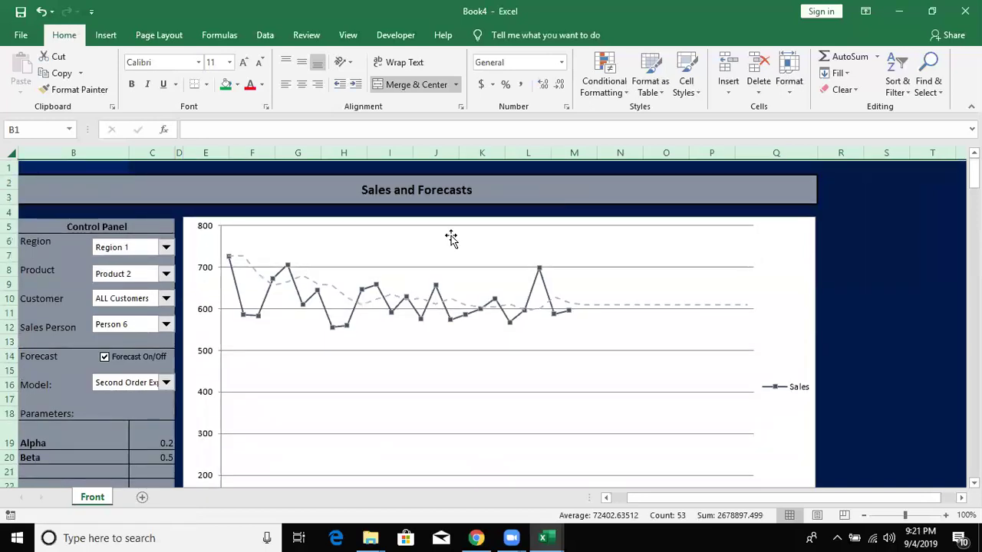
Close Book4 and spdrmn55-Sales without saving, returning to Book1
{"action": "left_click", "coordinate": [965, 10]}
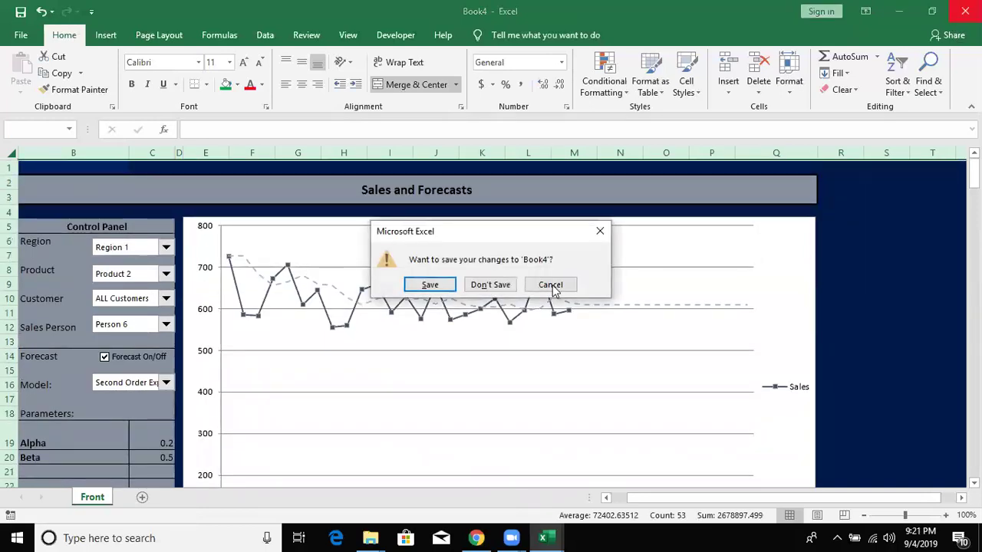
{"action": "left_click", "coordinate": [505, 294]}
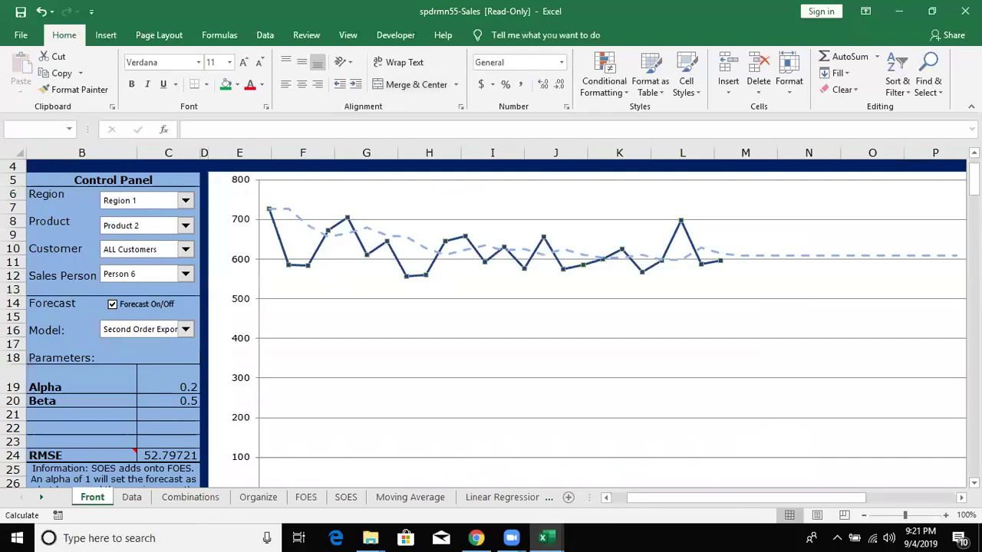
{"action": "left_click", "coordinate": [491, 284]}
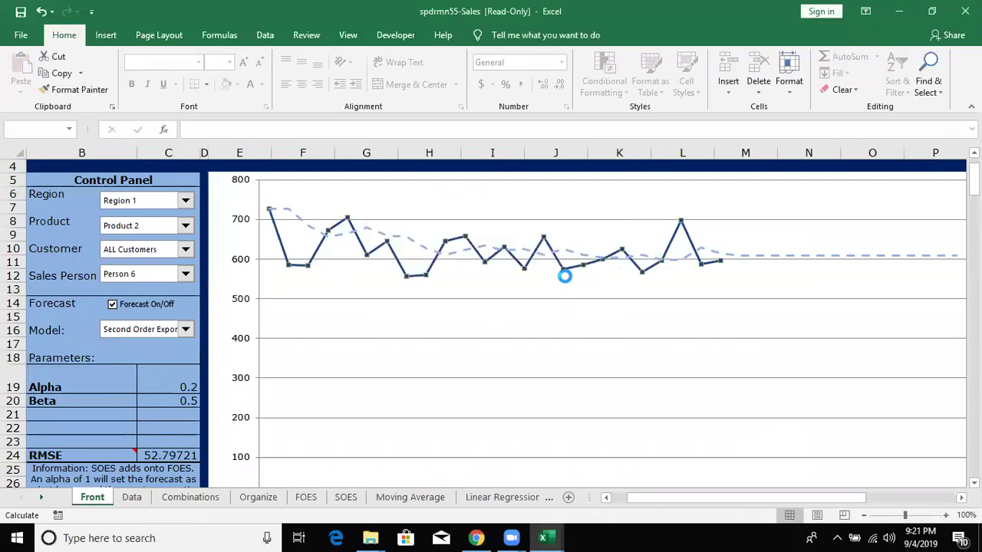
{"action": "left_click", "coordinate": [316, 297]}
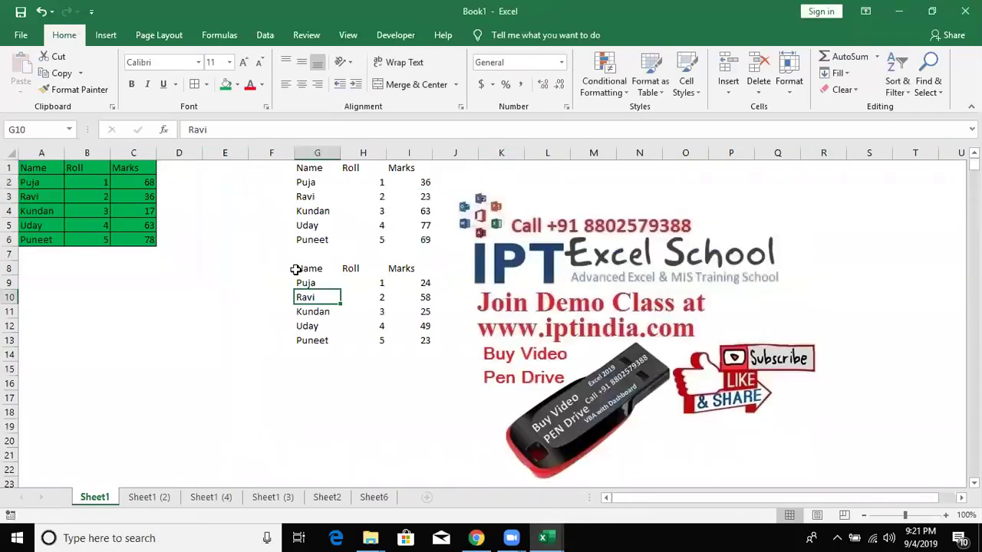
Delete the copied marks tables in columns G to I and copy the Marks table A1:C7
{"action": "left_click_drag", "start_coordinate": [309, 170], "coordinate": [415, 339]}
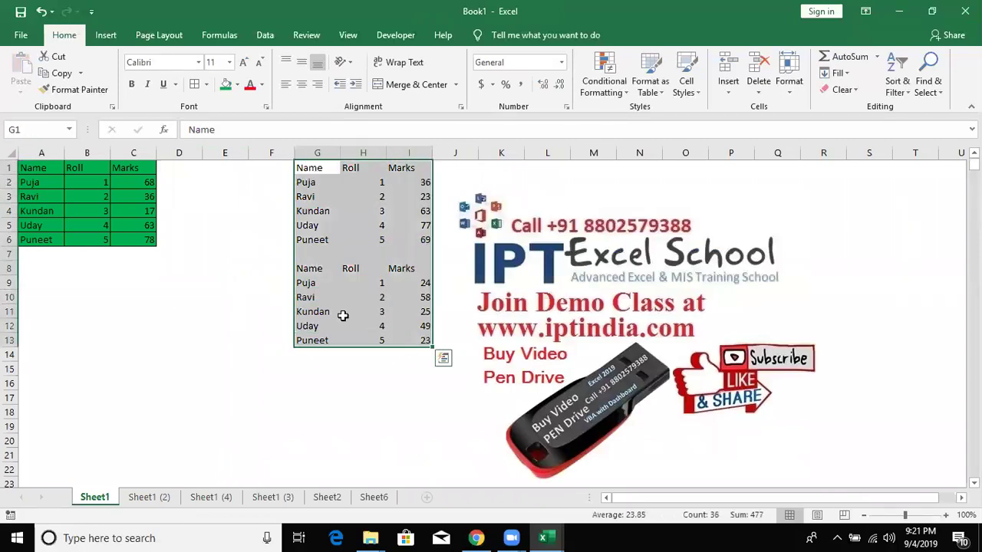
{"action": "key", "text": "Delete"}
{"action": "left_click_drag", "start_coordinate": [34, 167], "coordinate": [139, 248]}
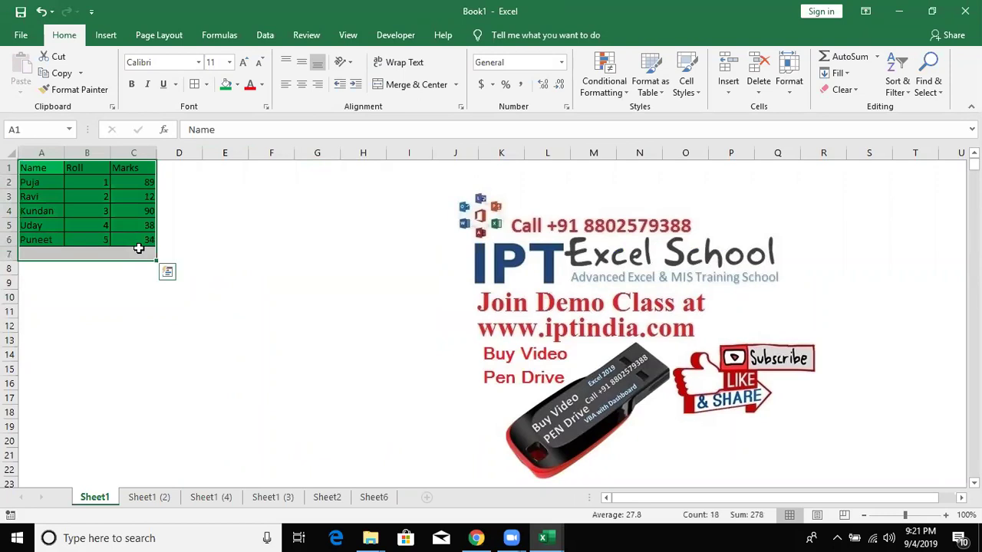
{"action": "key", "text": "ctrl+c"}
Paste Special the Marks table's Formats only onto F3, giving green fill and borders
{"action": "right_click", "coordinate": [271, 200]}
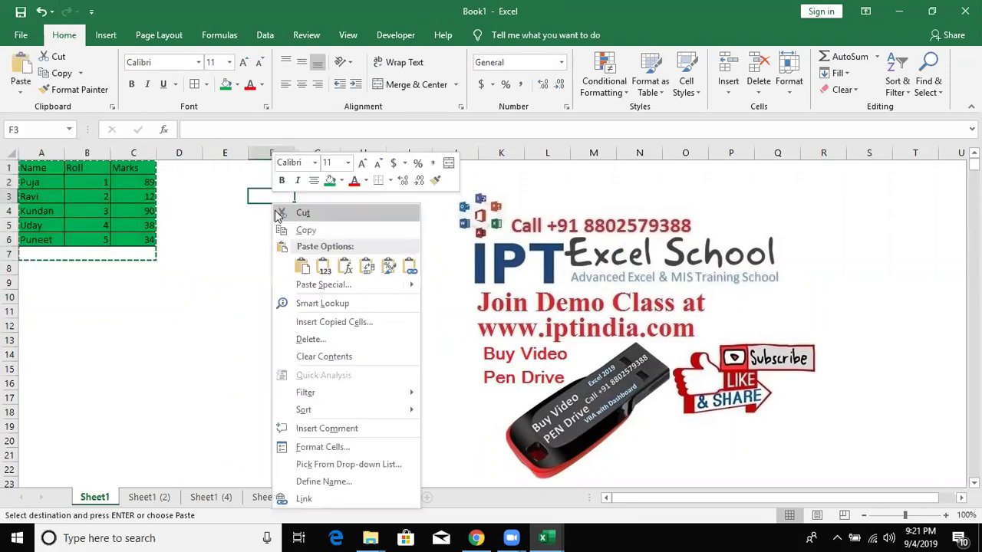
{"action": "left_click", "coordinate": [300, 283]}
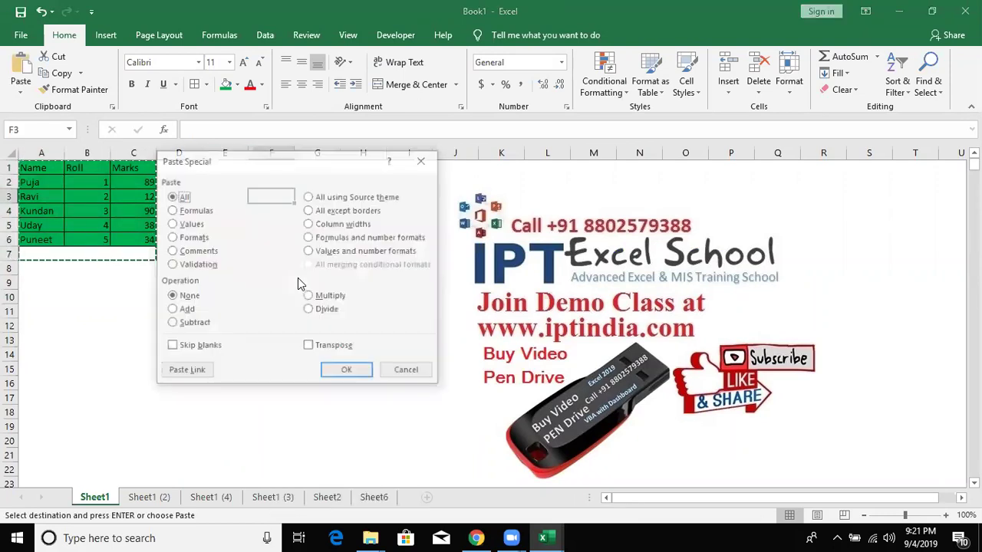
{"action": "left_click", "coordinate": [192, 237]}
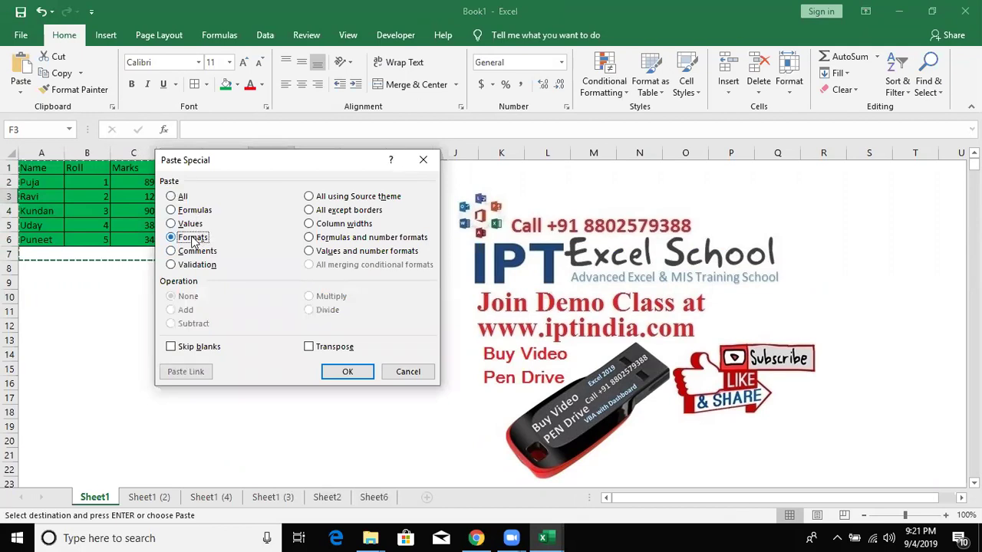
{"action": "left_click", "coordinate": [347, 373]}
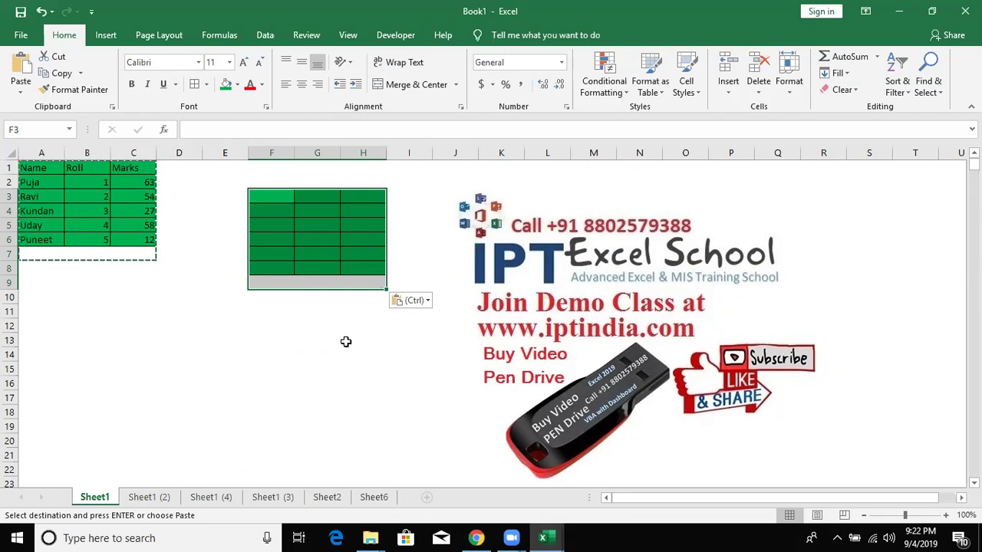
{"action": "left_click", "coordinate": [222, 287]}
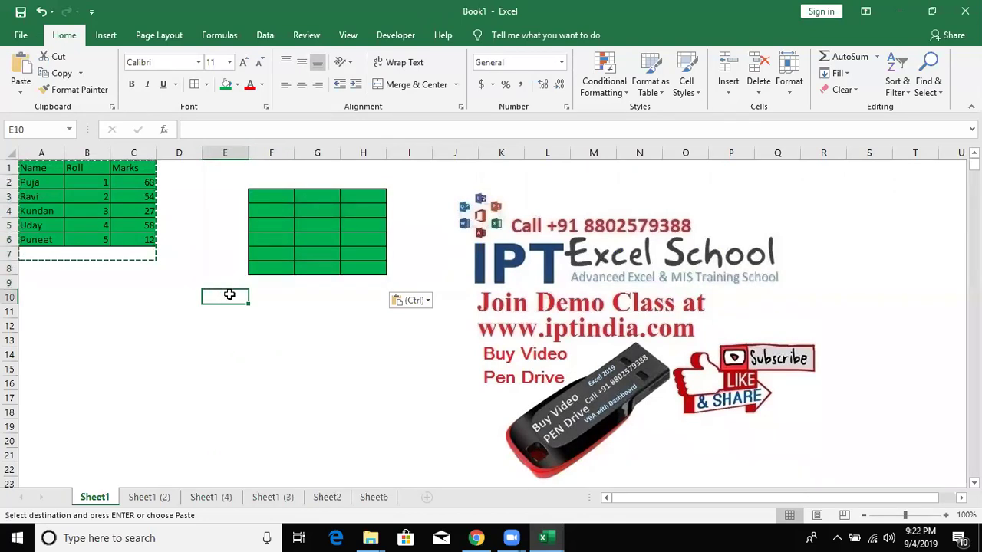
{"action": "left_click", "coordinate": [220, 253]}
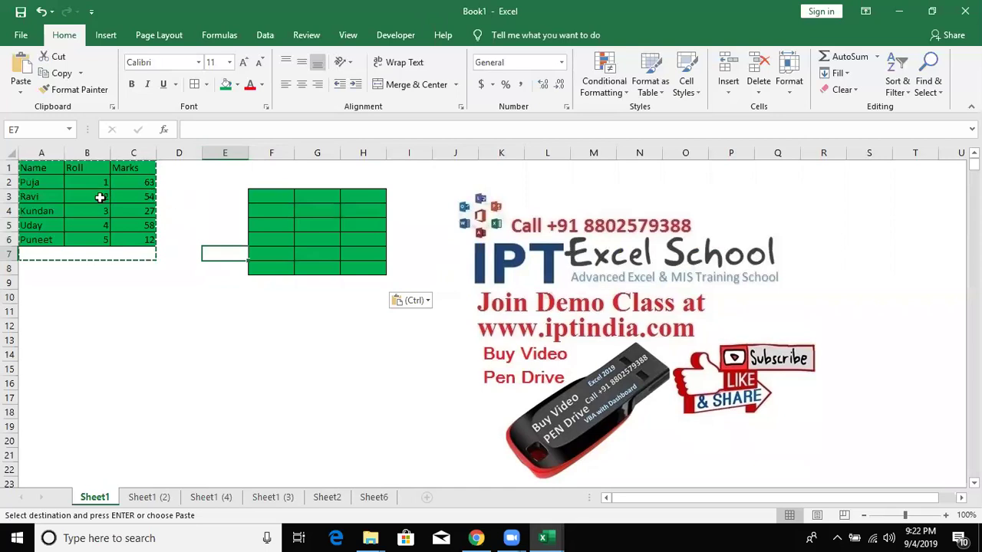
{"action": "left_click", "coordinate": [116, 174]}
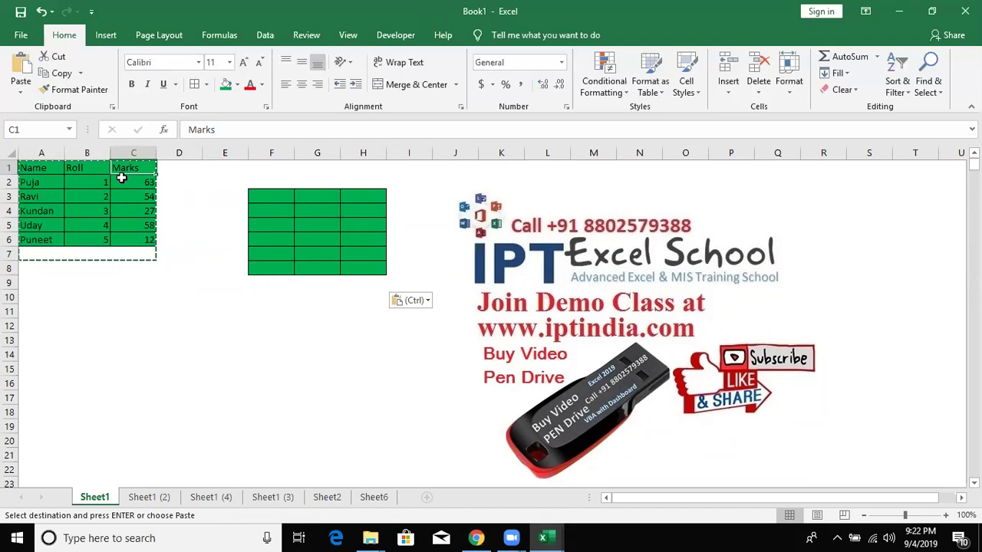
Insert a comment on C1 reading "This is a Final Marks", replacing the author name
{"action": "right_click", "coordinate": [150, 175]}
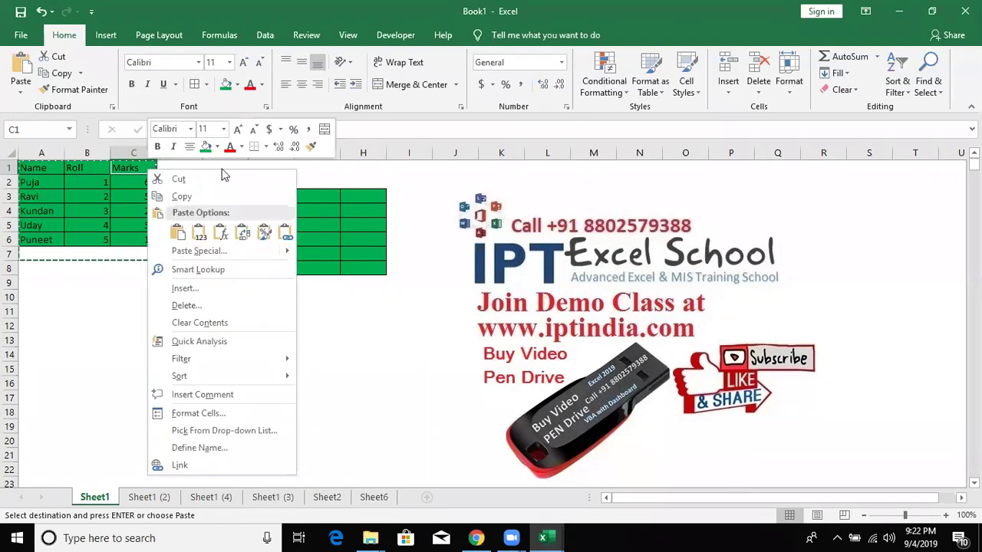
{"action": "left_click", "coordinate": [240, 398]}
{"action": "left_click_drag", "start_coordinate": [250, 167], "coordinate": [169, 167]}
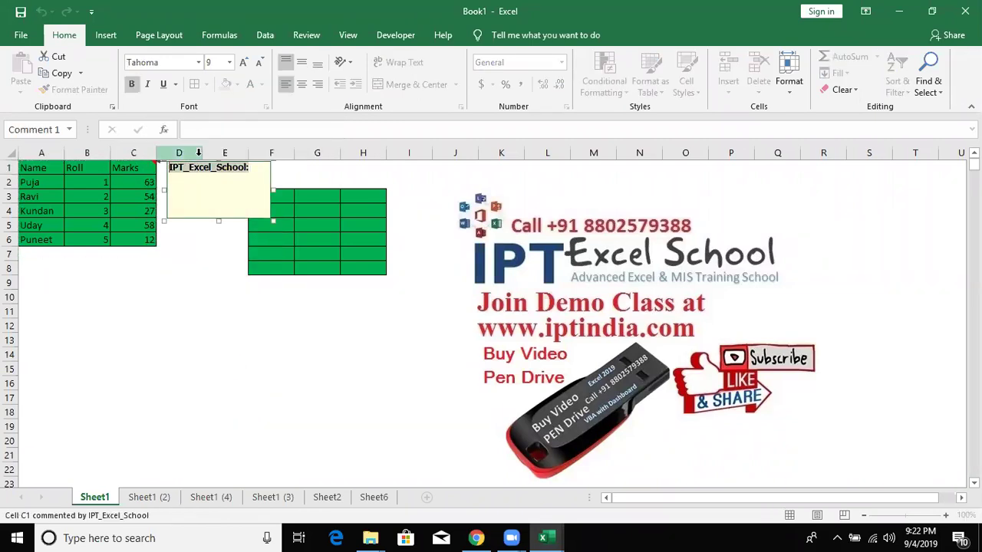
{"action": "key", "text": "Delete"}
{"action": "type", "text": "This is"}
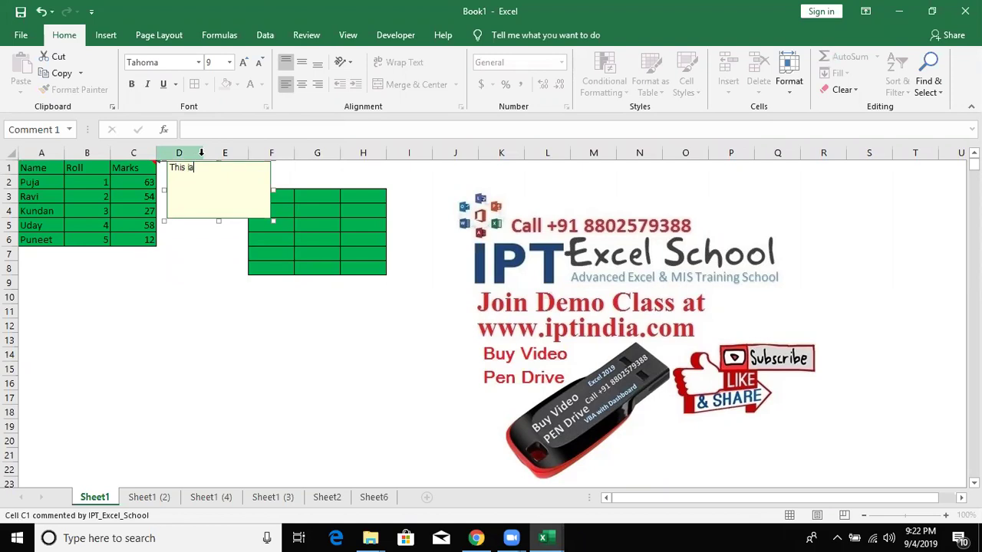
{"action": "key", "text": "BackSpace"}
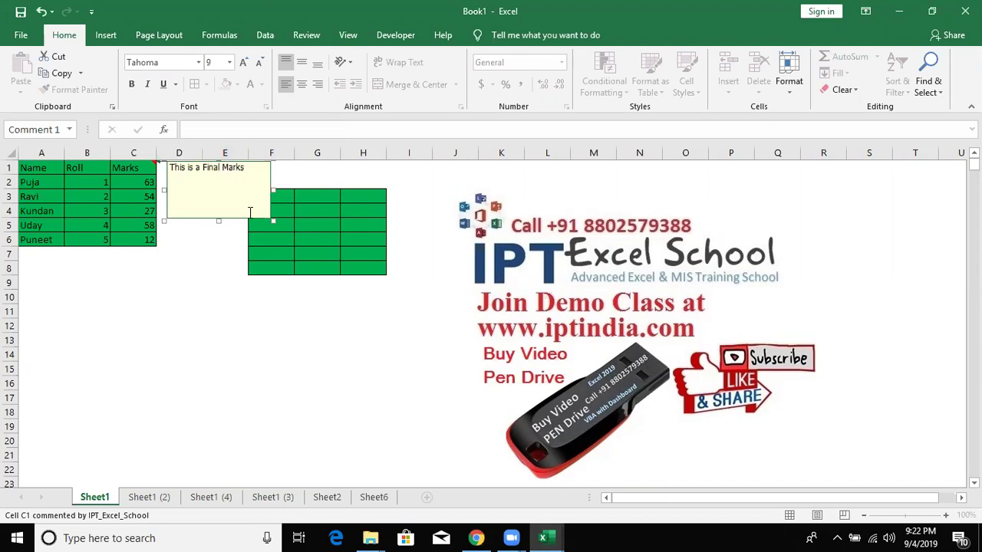
{"action": "left_click", "coordinate": [218, 238]}
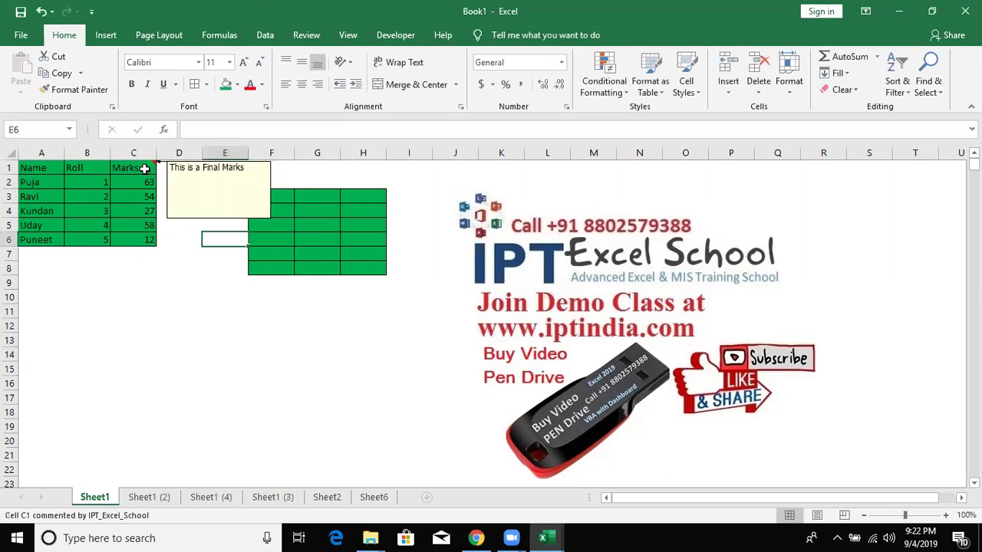
Select the commented cell C1 and copy it with Ctrl+C
{"action": "mouse_move", "coordinate": [150, 171]}
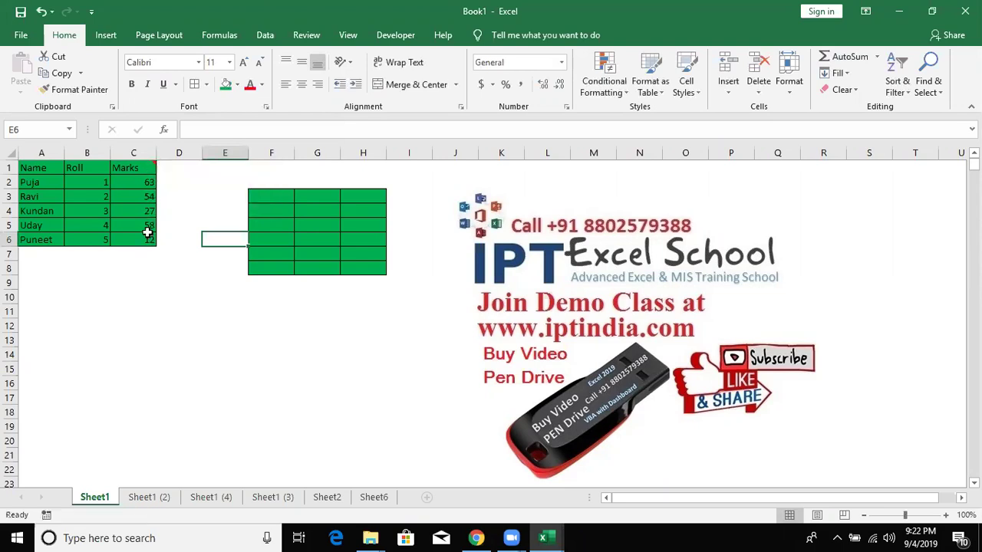
{"action": "left_click", "coordinate": [146, 166]}
{"action": "key", "text": "ctrl+c"}
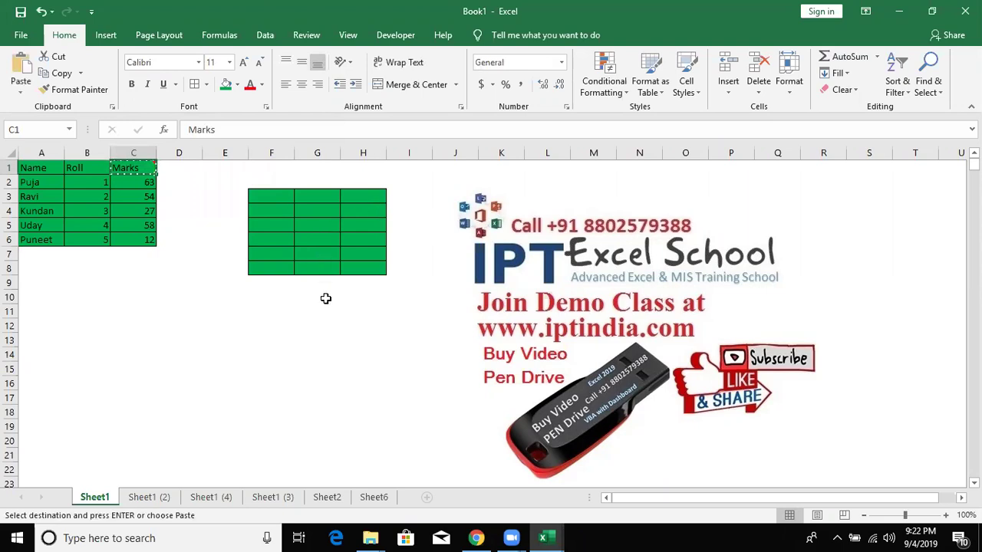
Paste only the copied C1 comment into G10 using Paste Special > Comments
{"action": "left_click", "coordinate": [325, 298]}
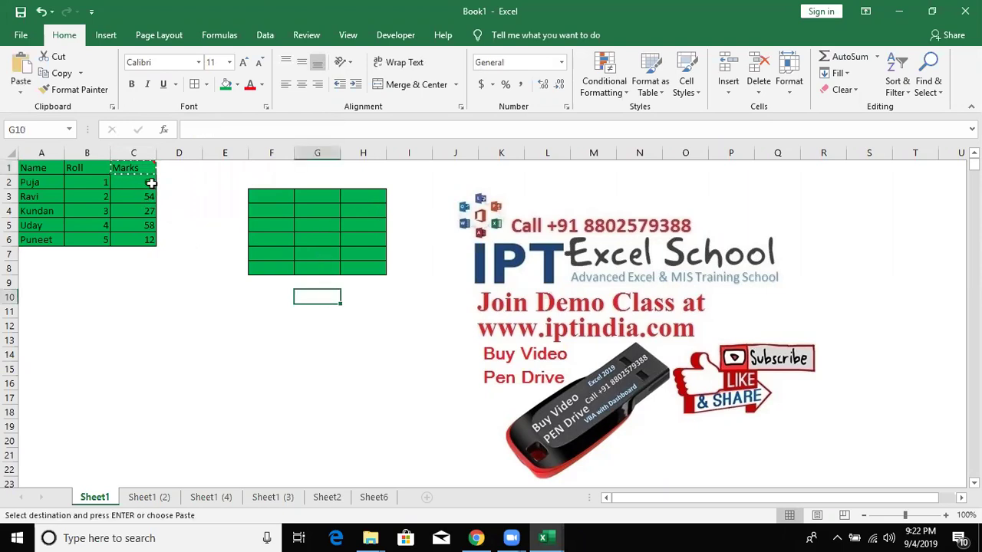
{"action": "right_click", "coordinate": [322, 296]}
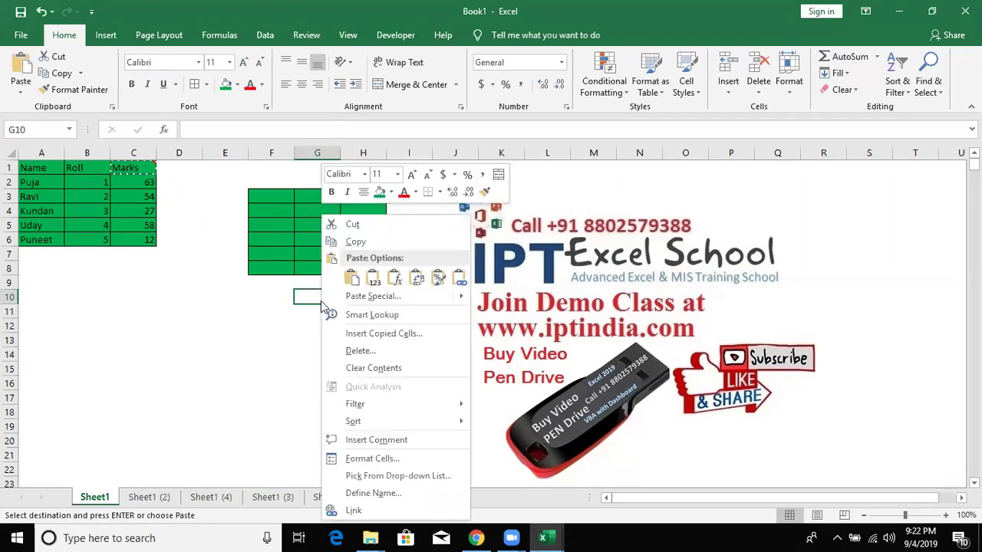
{"action": "left_click", "coordinate": [356, 296]}
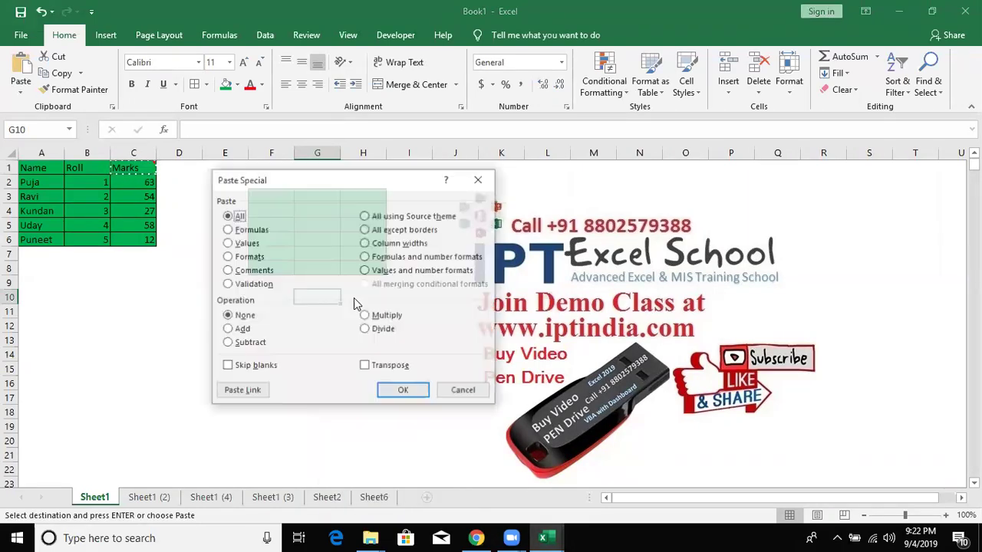
{"action": "left_click", "coordinate": [250, 270]}
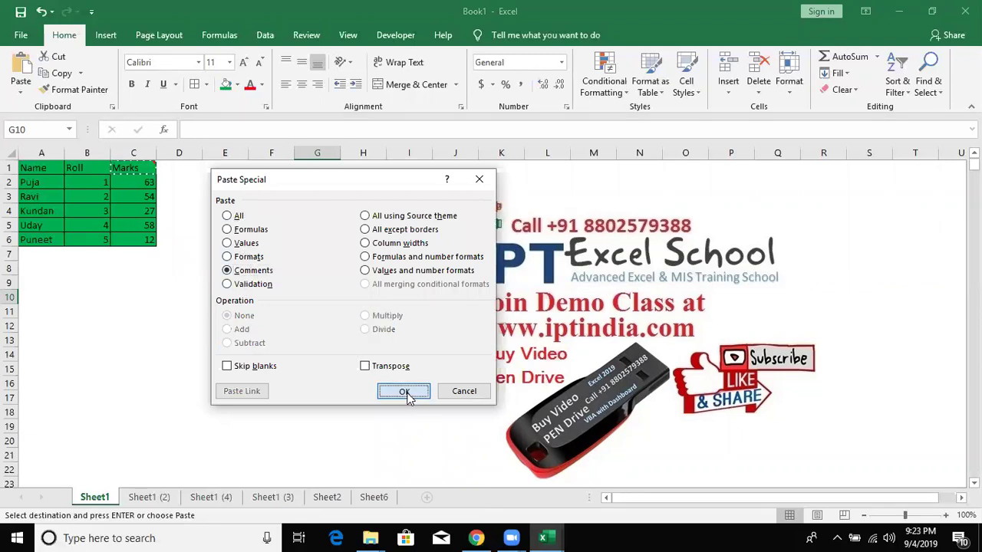
{"action": "left_click", "coordinate": [379, 391]}
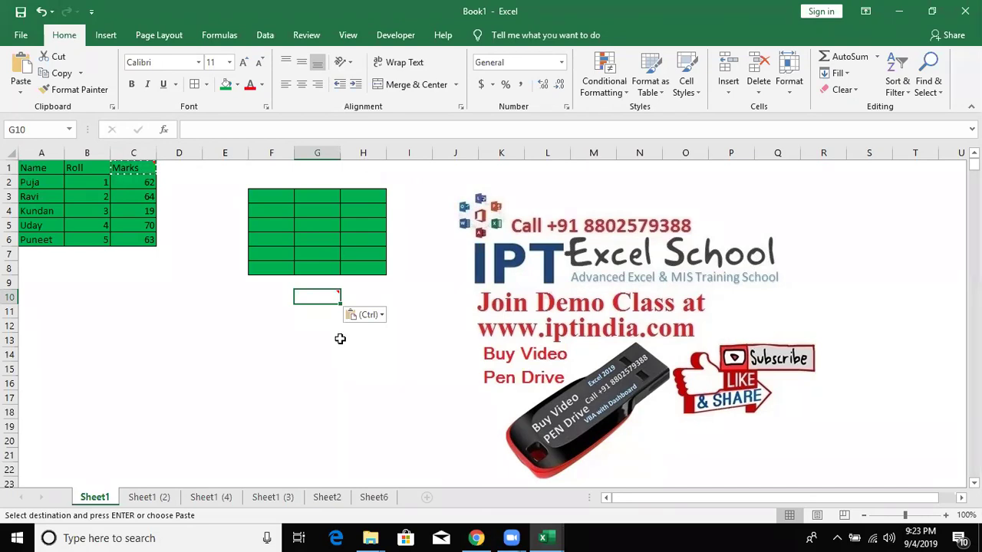
Select columns E through H holding the formatted block and G10 comment to clear them
{"action": "left_click", "coordinate": [226, 154]}
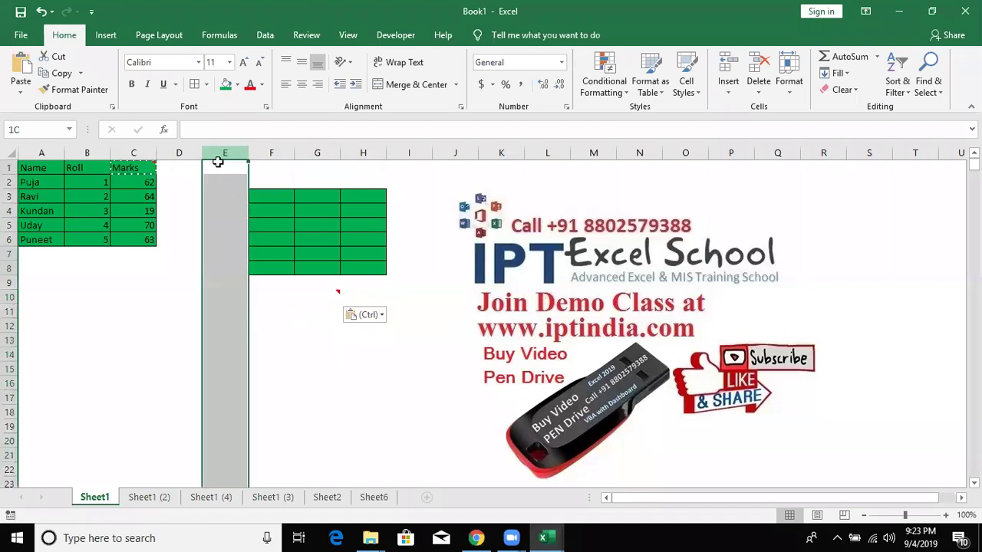
{"action": "left_click", "coordinate": [299, 211]}
{"action": "left_click_drag", "start_coordinate": [230, 153], "coordinate": [371, 154]}
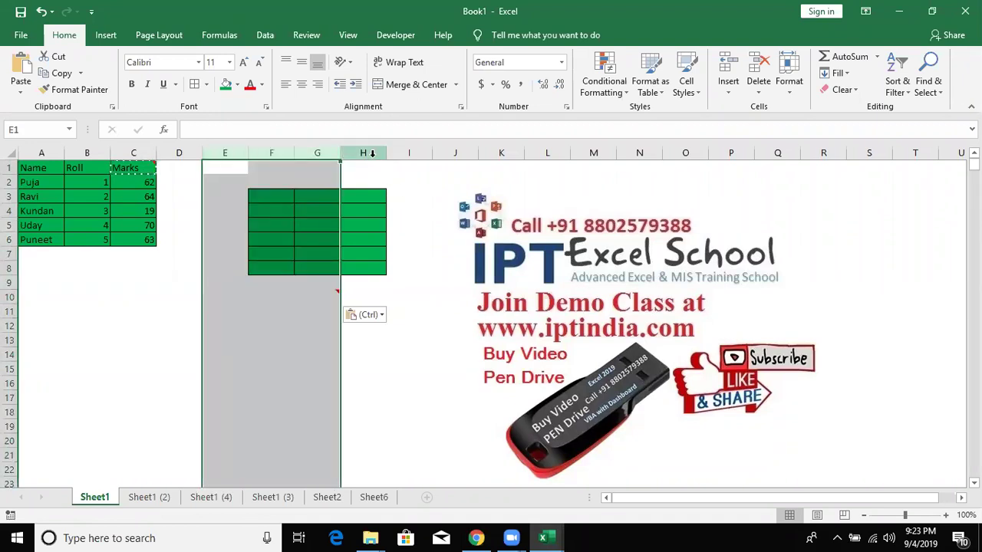
{"action": "left_click", "coordinate": [350, 178], "text": "ctrl"}
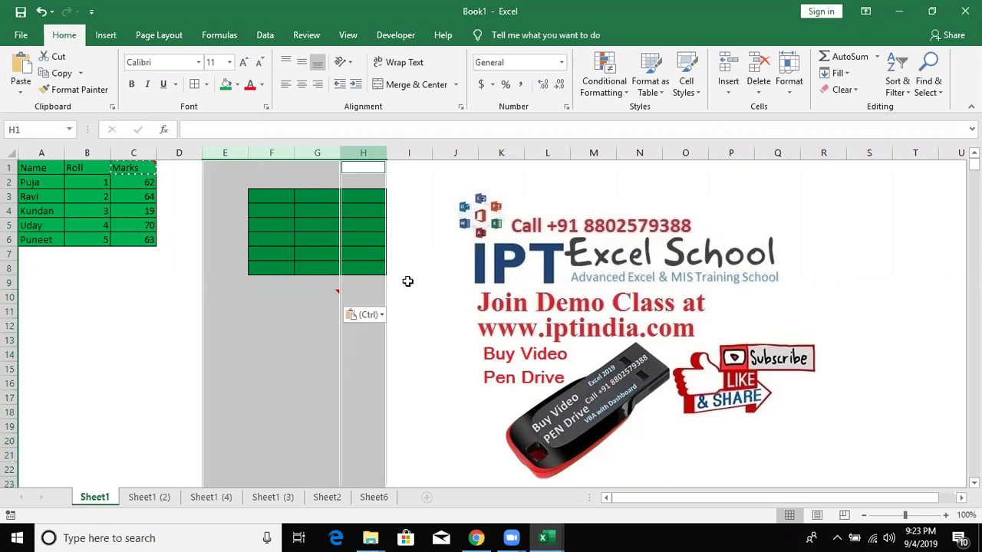
{"action": "left_click", "coordinate": [421, 283]}
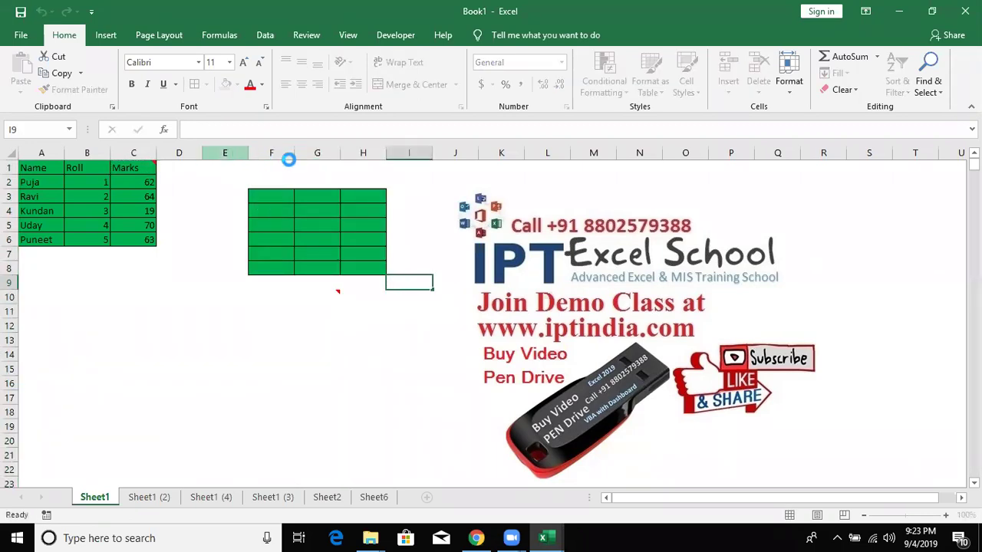
{"action": "left_click_drag", "start_coordinate": [240, 153], "coordinate": [306, 158]}
{"action": "left_click_drag", "start_coordinate": [226, 156], "coordinate": [228, 152]}
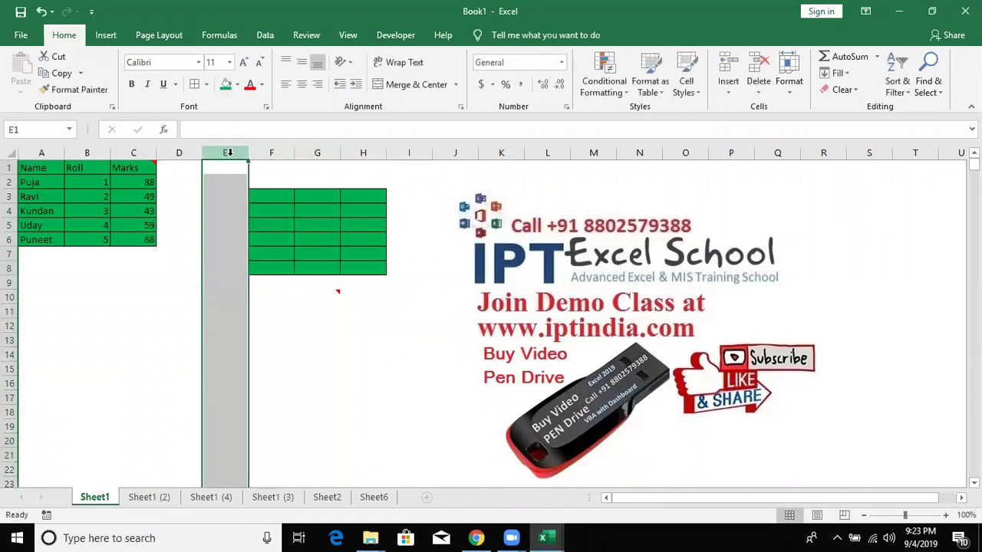
{"action": "left_click", "coordinate": [382, 163], "text": "shift"}
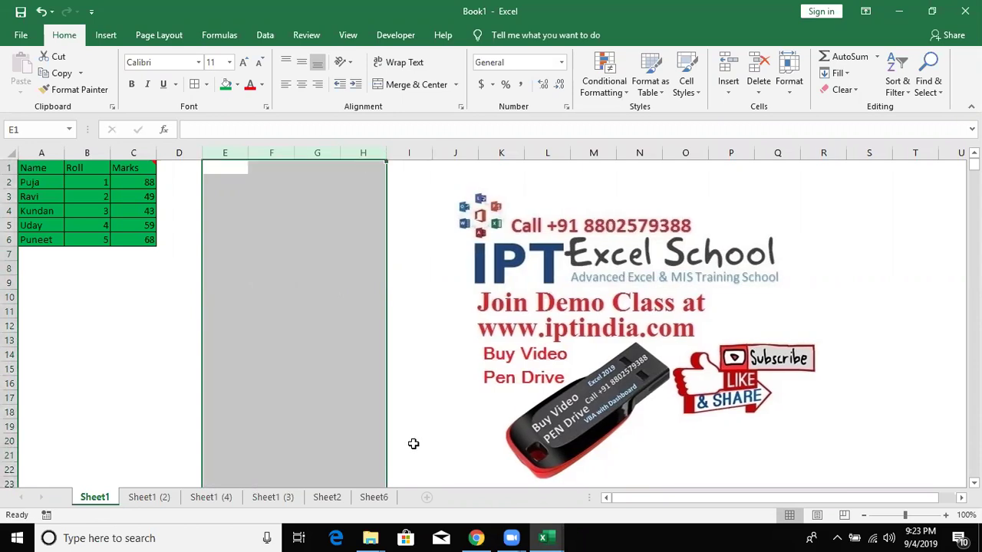
{"action": "left_click", "coordinate": [81, 267]}
{"action": "left_click_drag", "start_coordinate": [33, 167], "coordinate": [97, 197]}
Copy the marks table A1:C6
{"action": "left_click", "coordinate": [53, 169]}
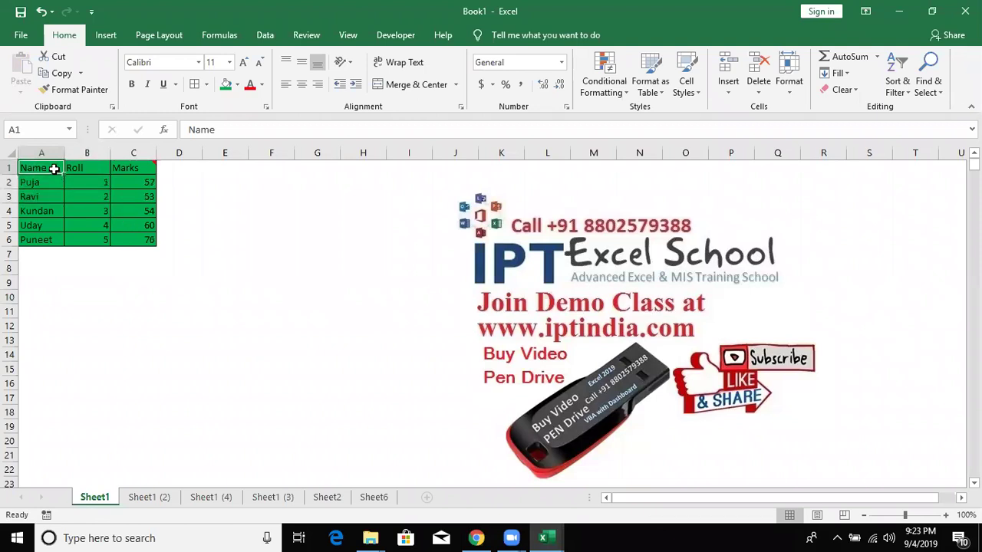
{"action": "left_click_drag", "start_coordinate": [52, 168], "coordinate": [138, 237]}
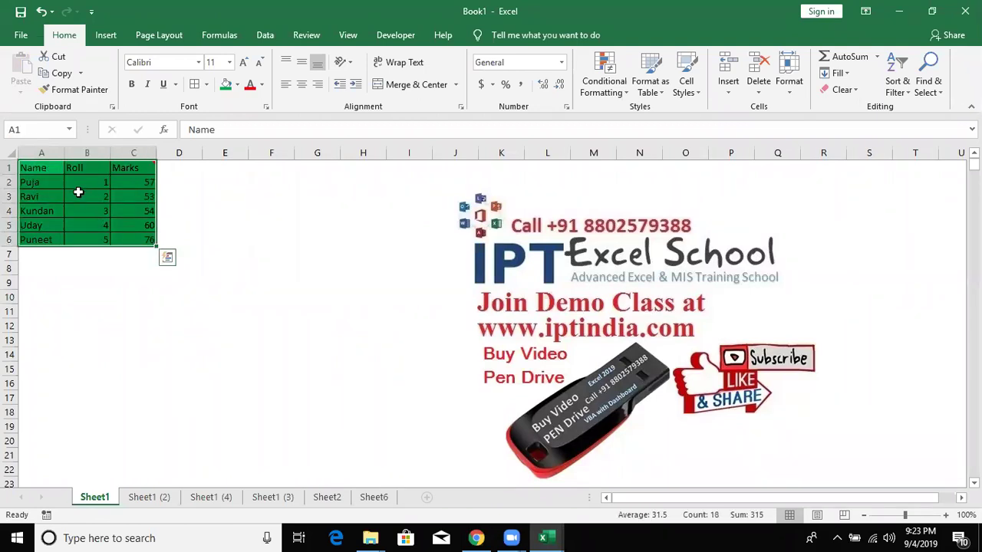
{"action": "key", "text": "ctrl+c"}
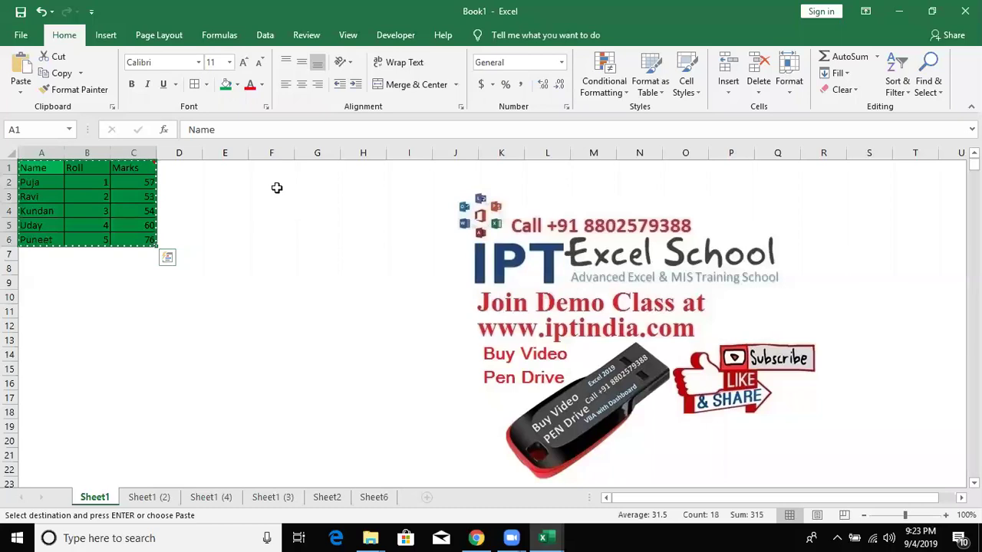
Paste the table at F2 with All except borders, then undo that paste
{"action": "left_click", "coordinate": [276, 182]}
{"action": "right_click", "coordinate": [276, 183]}
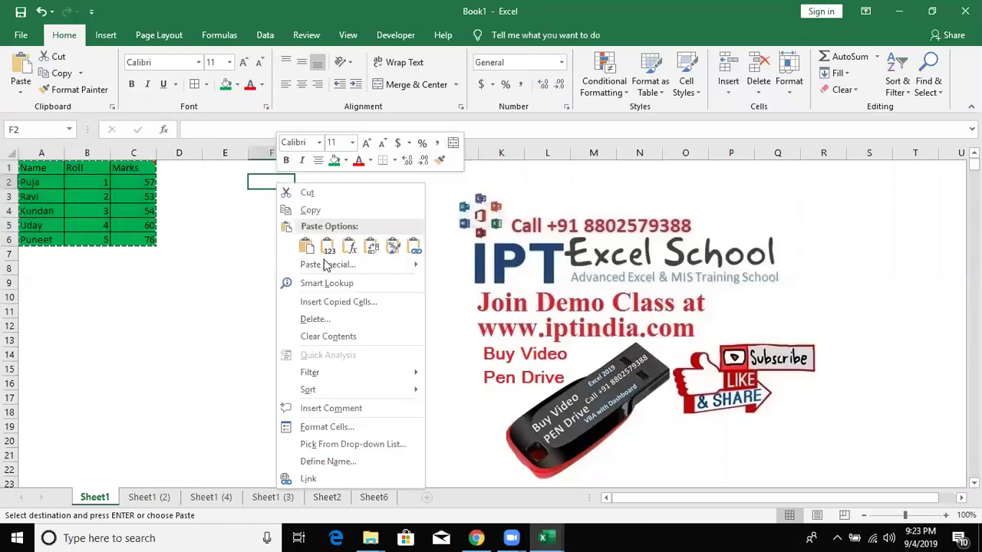
{"action": "left_click", "coordinate": [325, 265]}
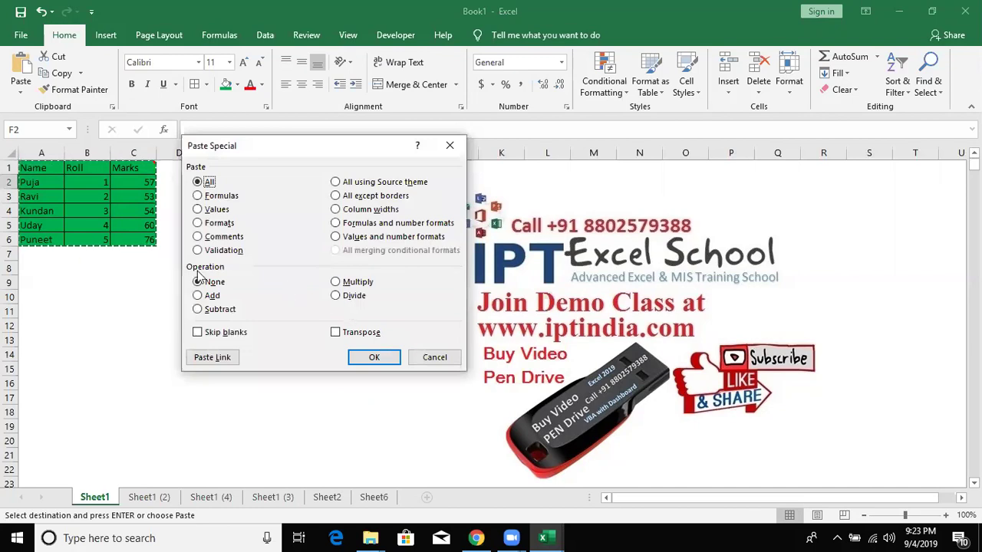
{"action": "left_click", "coordinate": [353, 198]}
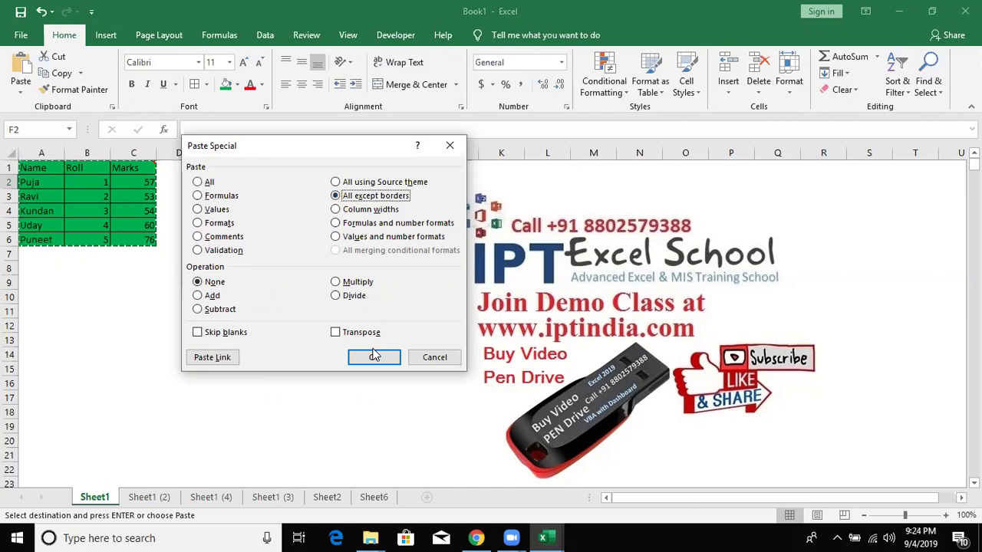
{"action": "left_click", "coordinate": [372, 357]}
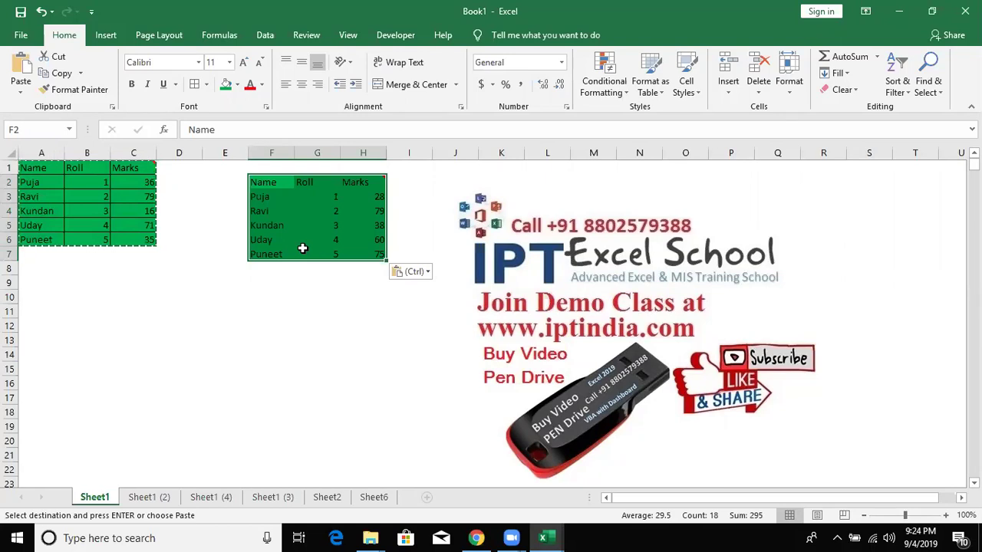
{"action": "key", "text": "ctrl+z"}
{"action": "left_click", "coordinate": [187, 311]}
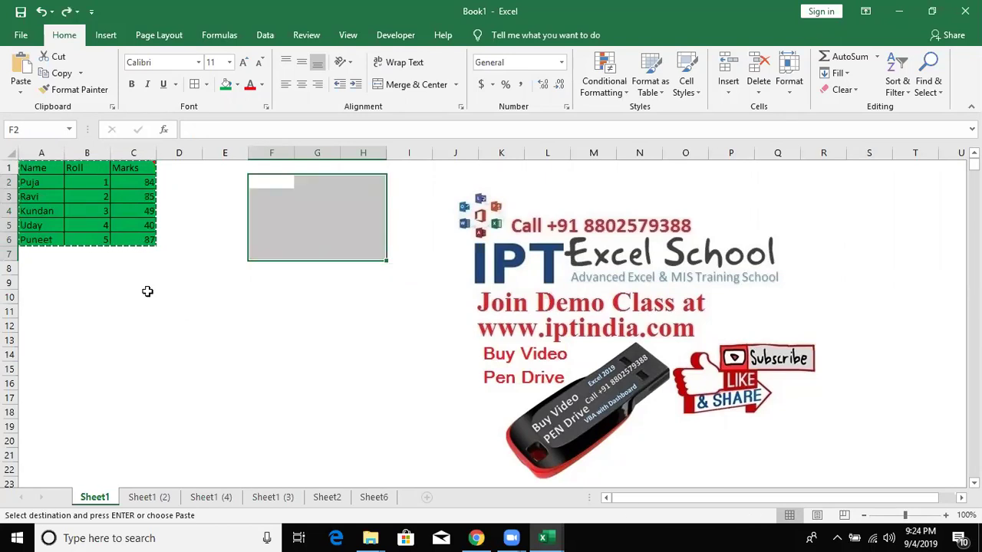
Cancel the copy, narrow columns B and C, and autofit column A to the names
{"action": "key", "text": "Escape"}
{"action": "left_click", "coordinate": [105, 248]}
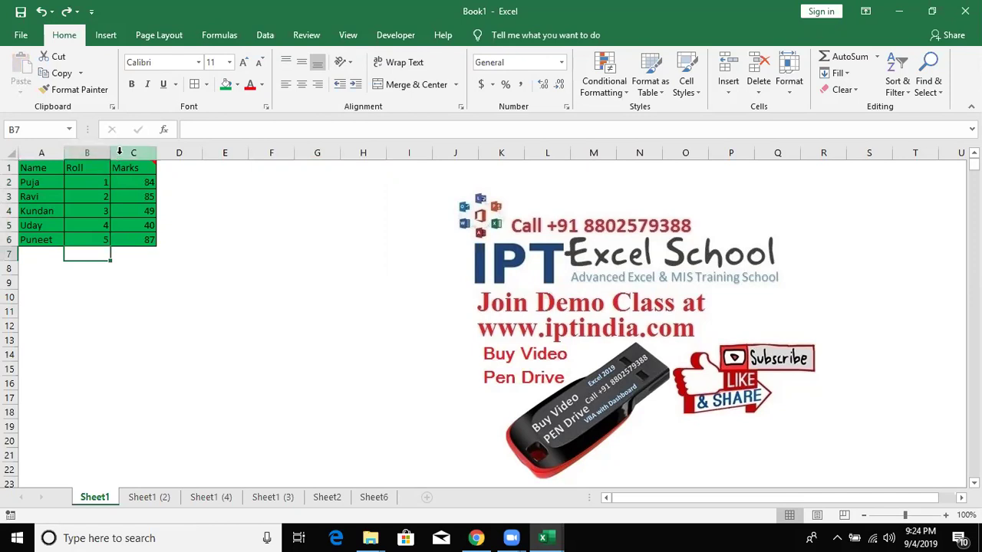
{"action": "mouse_move", "coordinate": [110, 152]}
{"action": "left_mouse_down"}
{"action": "mouse_move", "coordinate": [86, 178]}
{"action": "mouse_move", "coordinate": [76, 238]}
{"action": "left_mouse_up"}
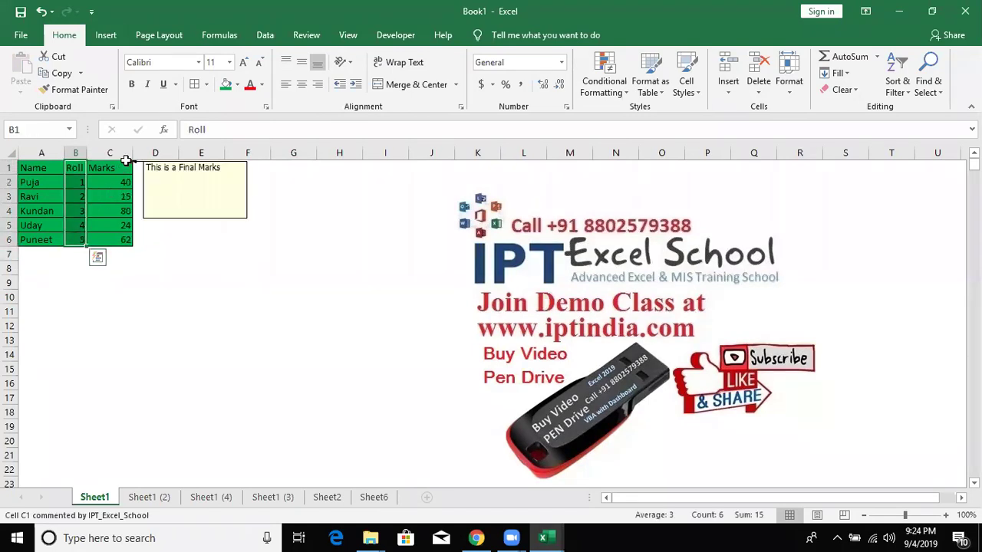
{"action": "mouse_move", "coordinate": [131, 155]}
{"action": "left_mouse_down"}
{"action": "mouse_move", "coordinate": [118, 156]}
{"action": "mouse_move", "coordinate": [95, 239]}
{"action": "left_mouse_up"}
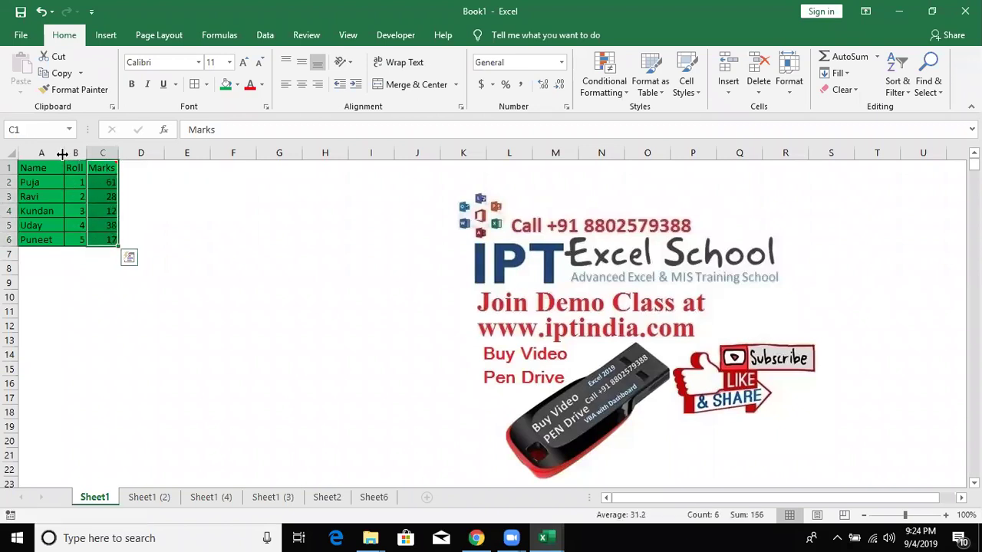
{"action": "double_click", "coordinate": [64, 153]}
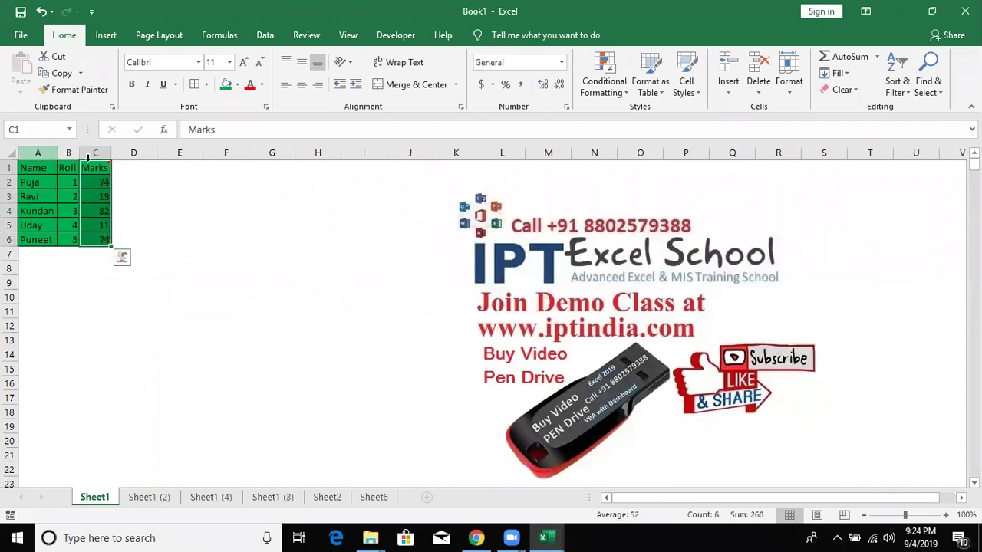
{"action": "left_click_drag", "start_coordinate": [37, 153], "coordinate": [133, 153]}
Copy the narrowed marks table A1:C6
{"action": "double_click", "coordinate": [111, 152]}
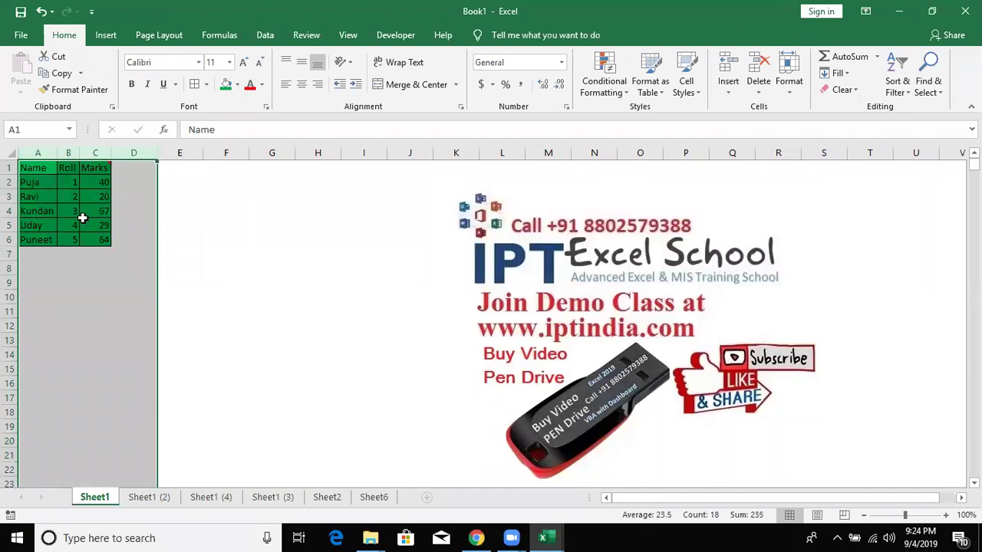
{"action": "left_click", "coordinate": [103, 253]}
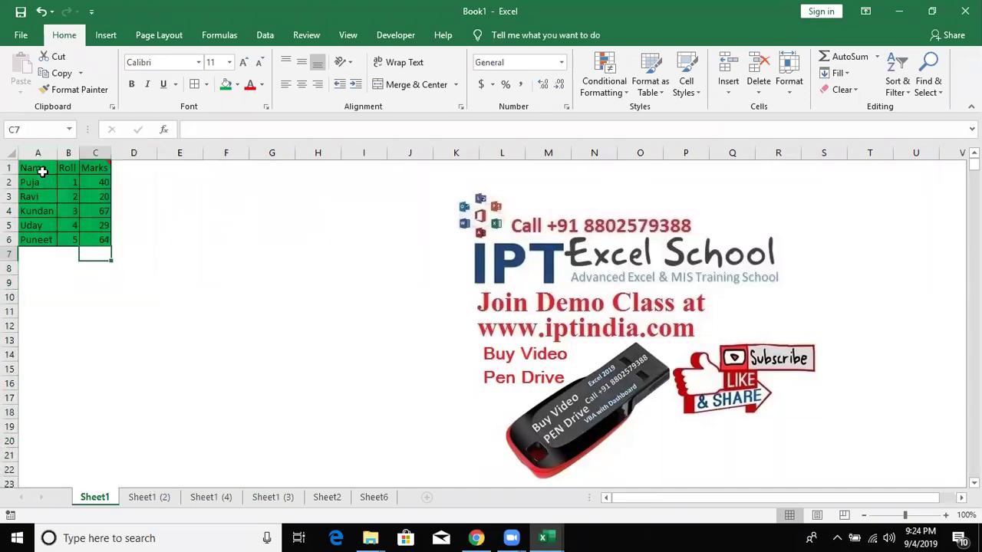
{"action": "left_click_drag", "start_coordinate": [41, 169], "coordinate": [91, 239]}
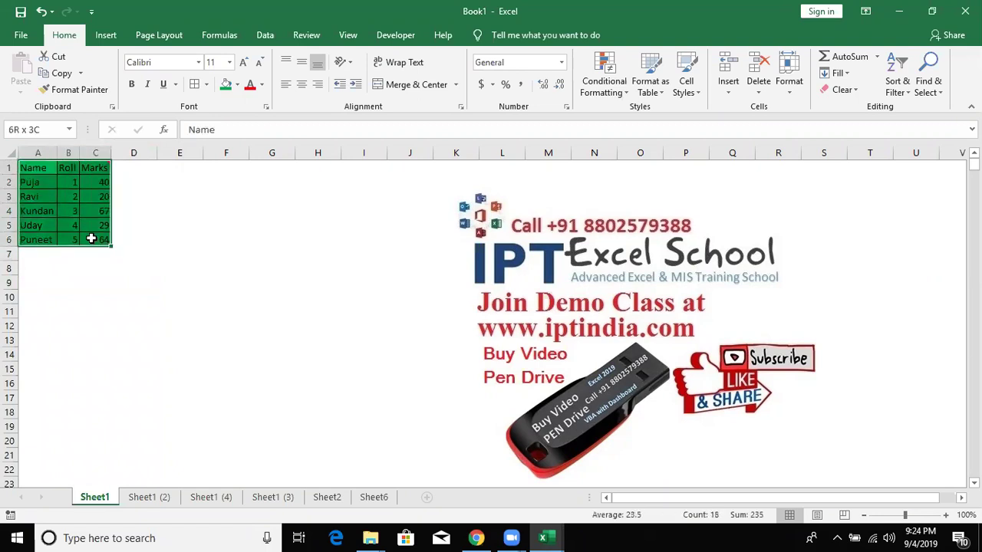
{"action": "key", "text": "ctrl+c"}
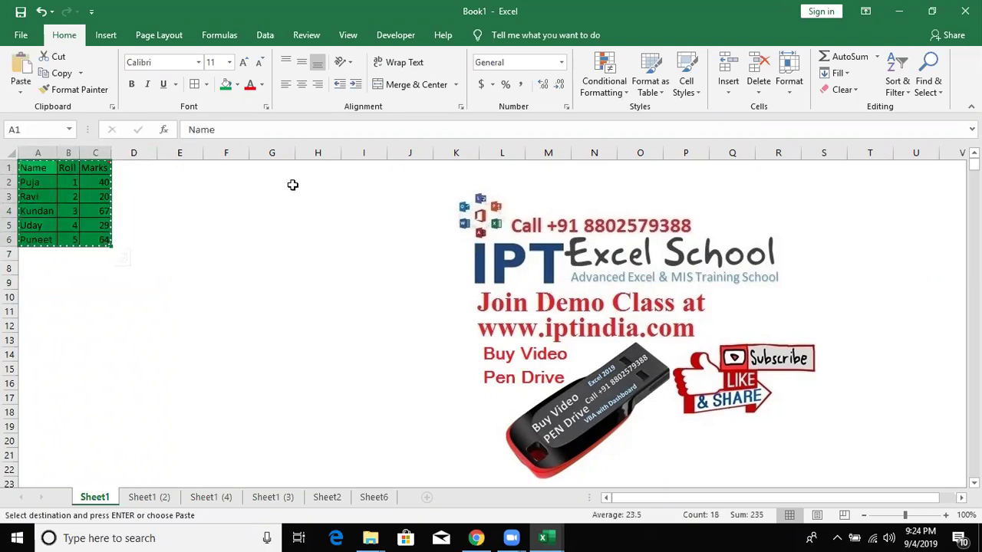
Paste the marks table at G1 so the copy fills G1:I6
{"action": "left_click", "coordinate": [268, 172]}
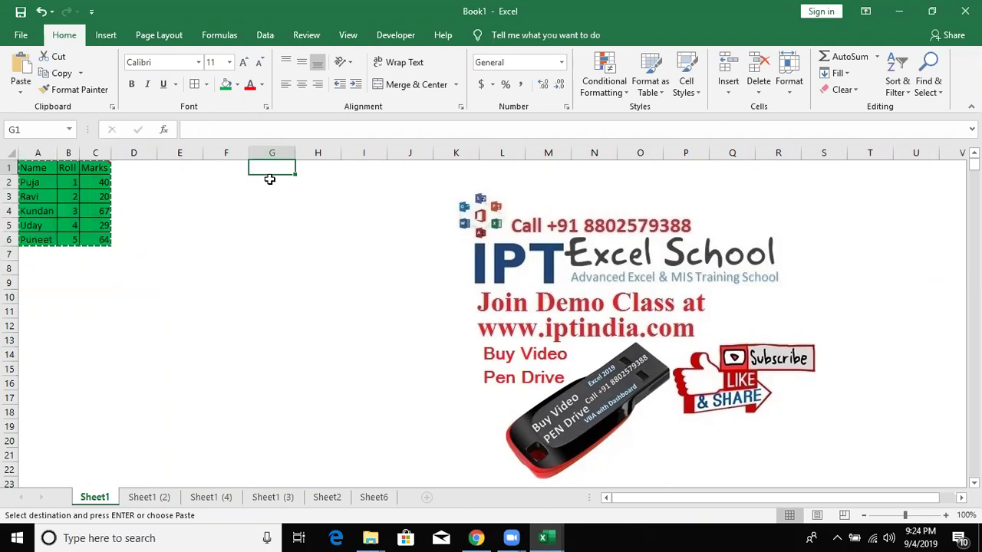
{"action": "key", "text": "ctrl+v"}
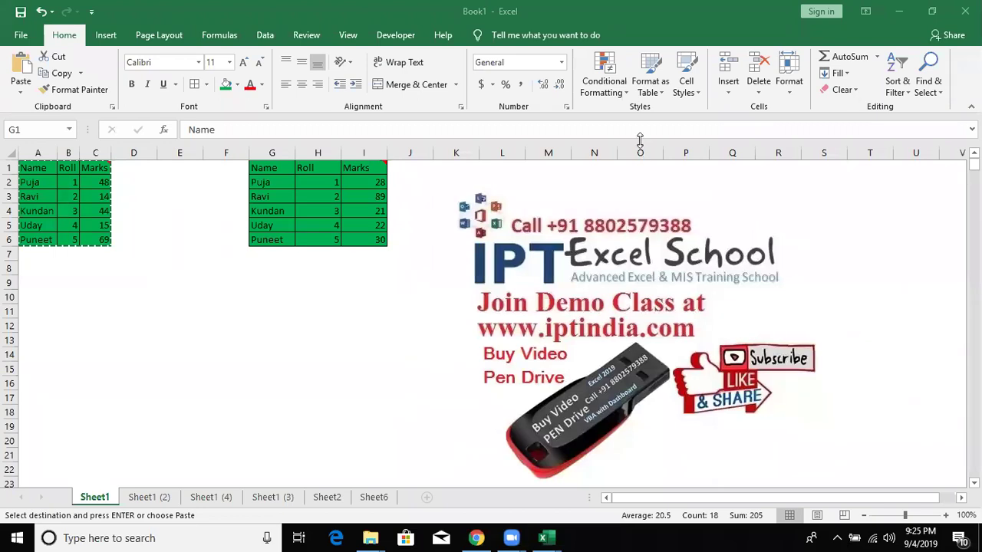
{"action": "key", "text": "ctrl+v"}
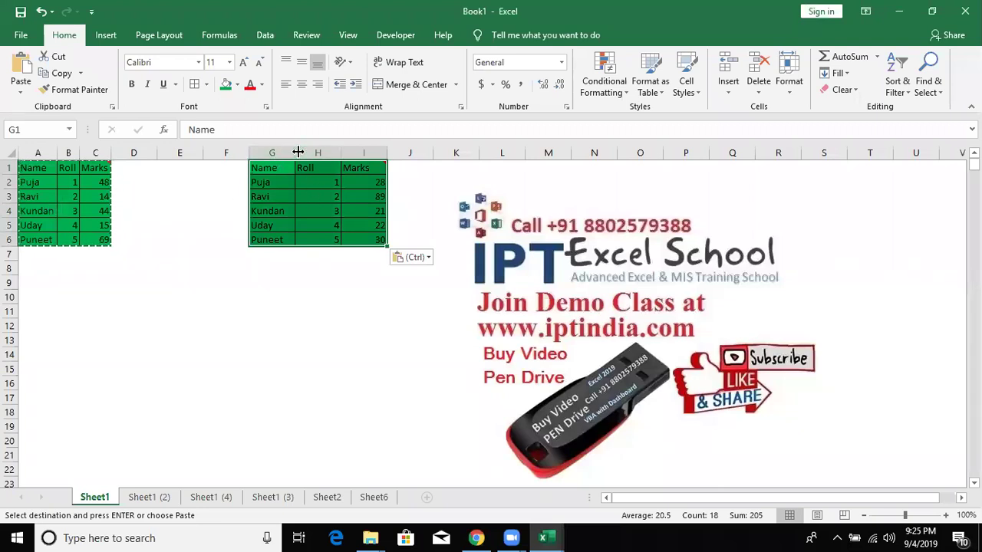
{"action": "left_click", "coordinate": [364, 196]}
{"action": "key", "text": "F9"}
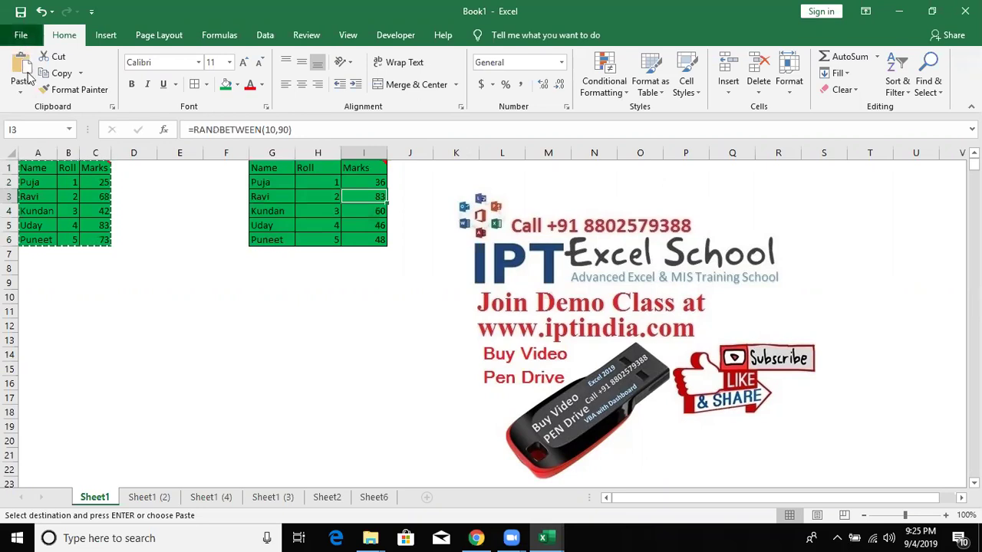
{"action": "key", "text": "alt+f"}
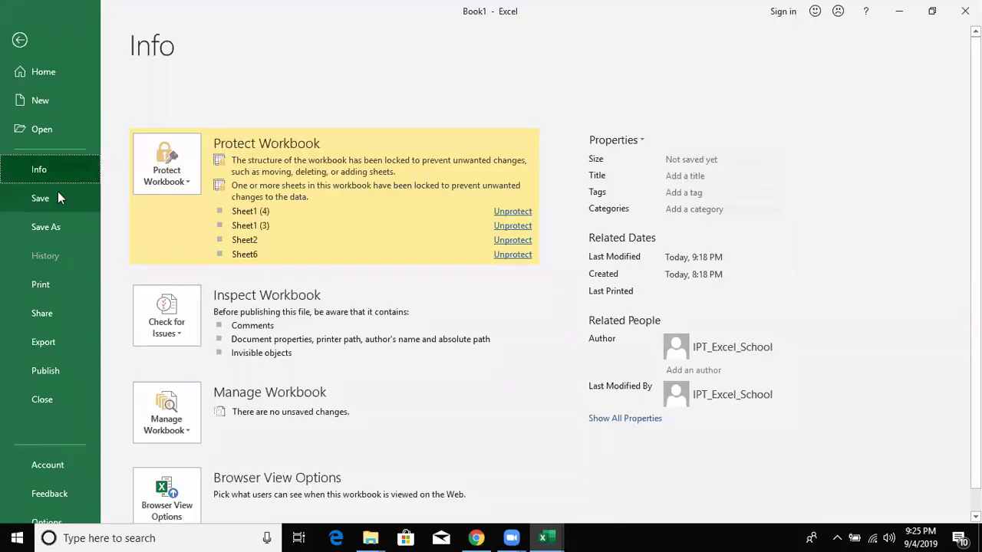
{"action": "left_click", "coordinate": [52, 135]}
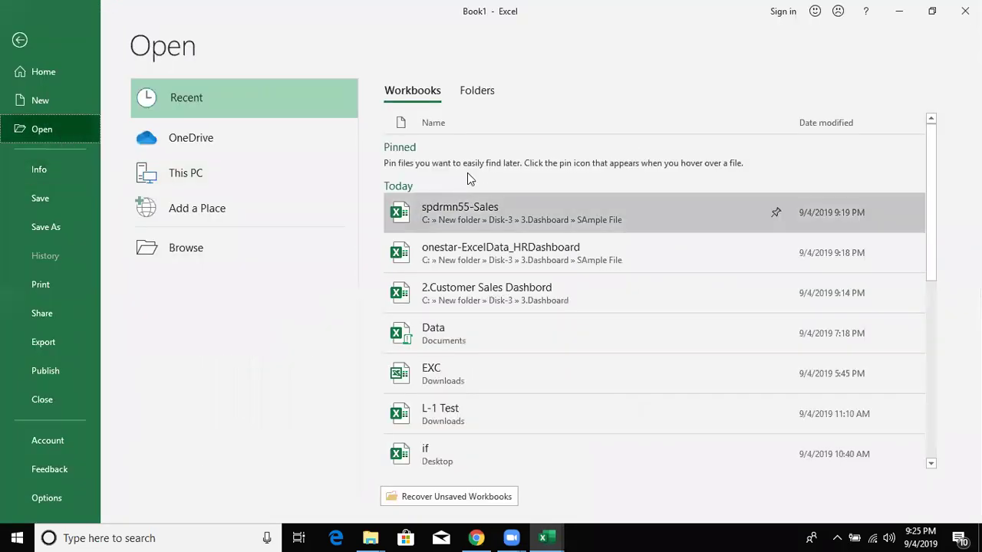
{"action": "left_click", "coordinate": [500, 296]}
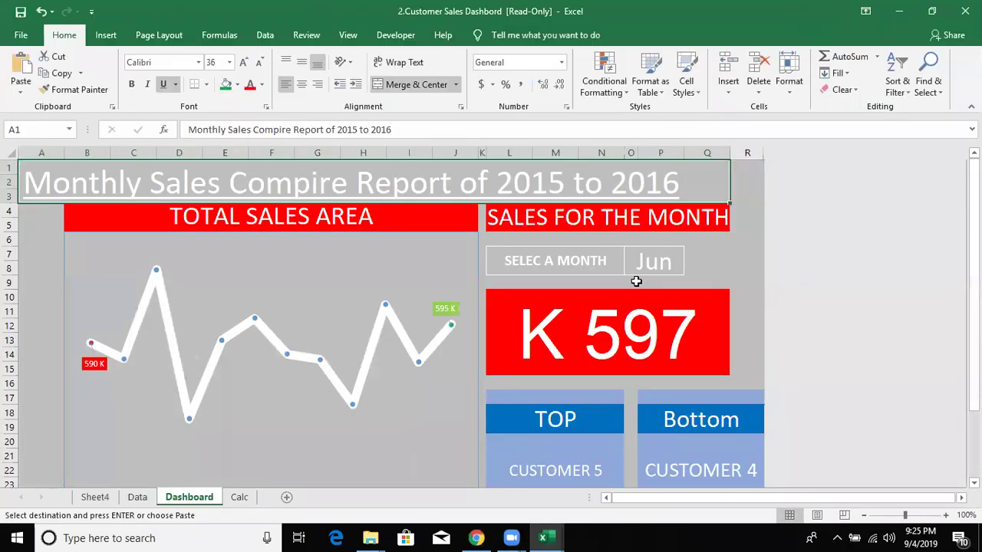
{"action": "left_click", "coordinate": [630, 151]}
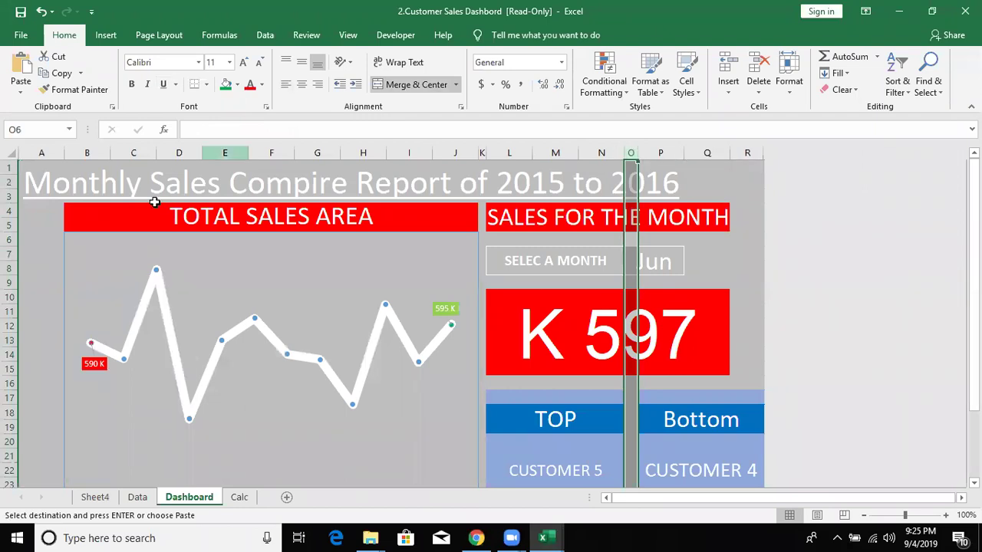
{"action": "scroll", "coordinate": [458, 391], "scroll_direction": "down", "scroll_amount": 3}
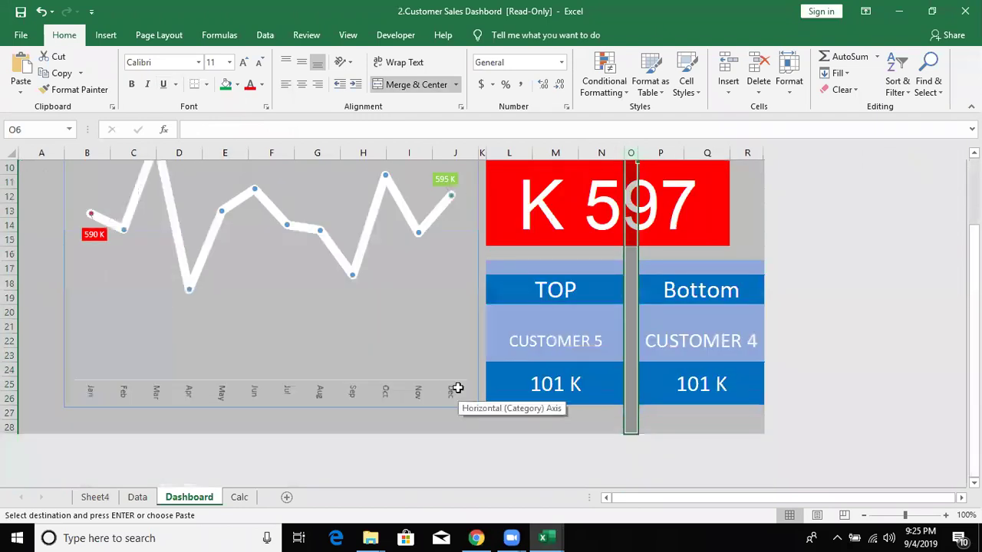
{"action": "scroll", "coordinate": [458, 391], "scroll_direction": "up", "scroll_amount": 3}
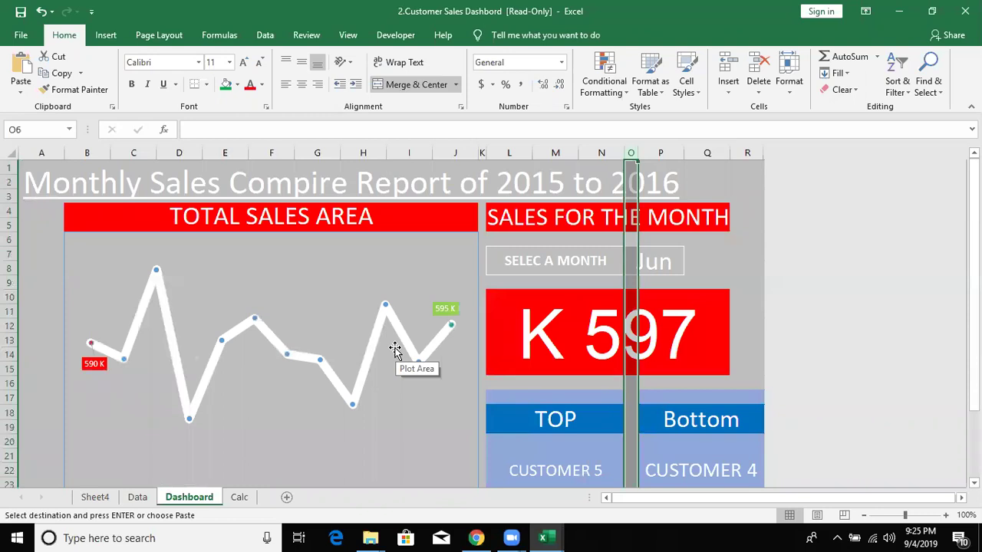
{"action": "scroll", "coordinate": [394, 349], "scroll_direction": "down", "scroll_amount": 1}
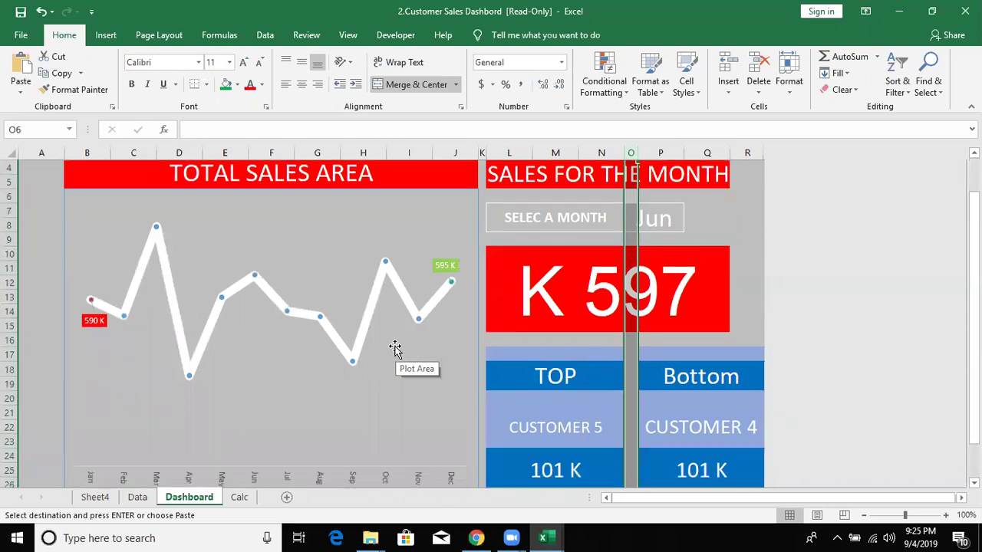
{"action": "left_click", "coordinate": [710, 301]}
{"action": "scroll", "coordinate": [714, 307], "scroll_direction": "up", "scroll_amount": 1}
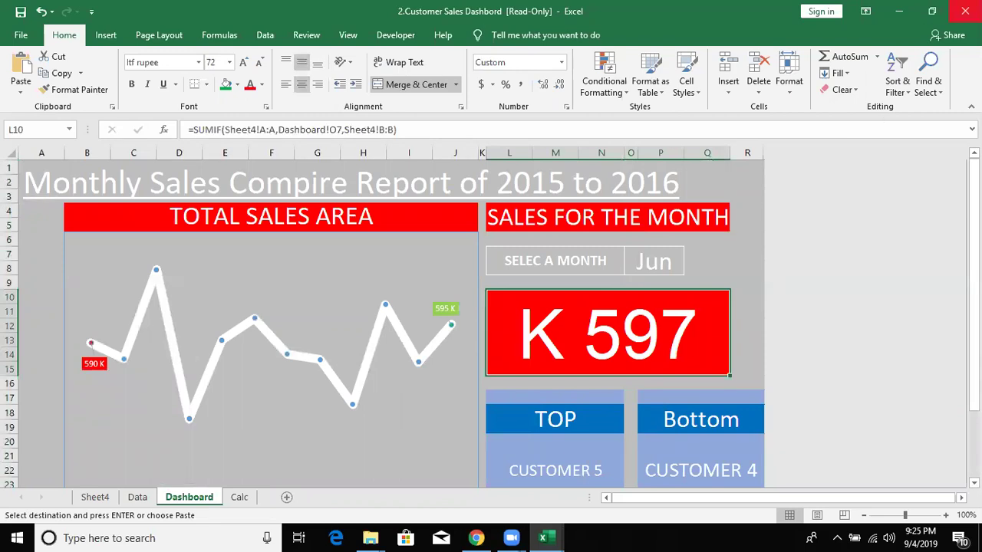
{"action": "left_click", "coordinate": [964, 12]}
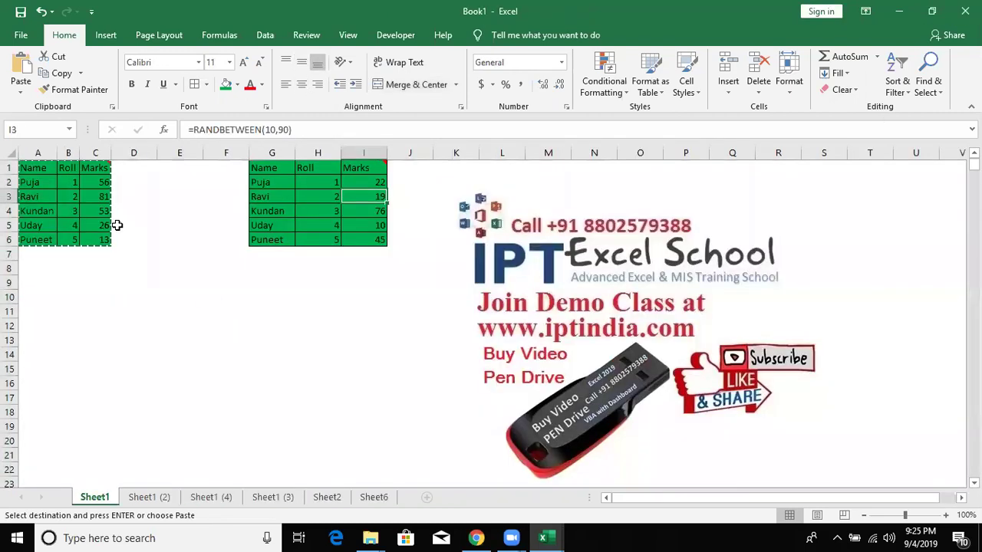
Paste only column widths onto G1:I6 so columns G:I match the narrowed A:C
{"action": "left_click_drag", "start_coordinate": [283, 174], "coordinate": [364, 239]}
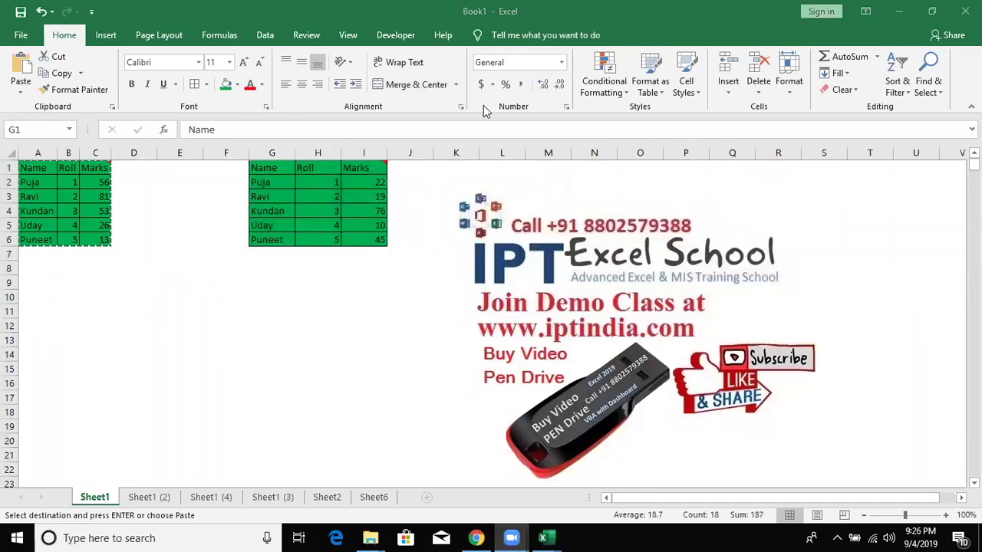
{"action": "left_click", "coordinate": [294, 156]}
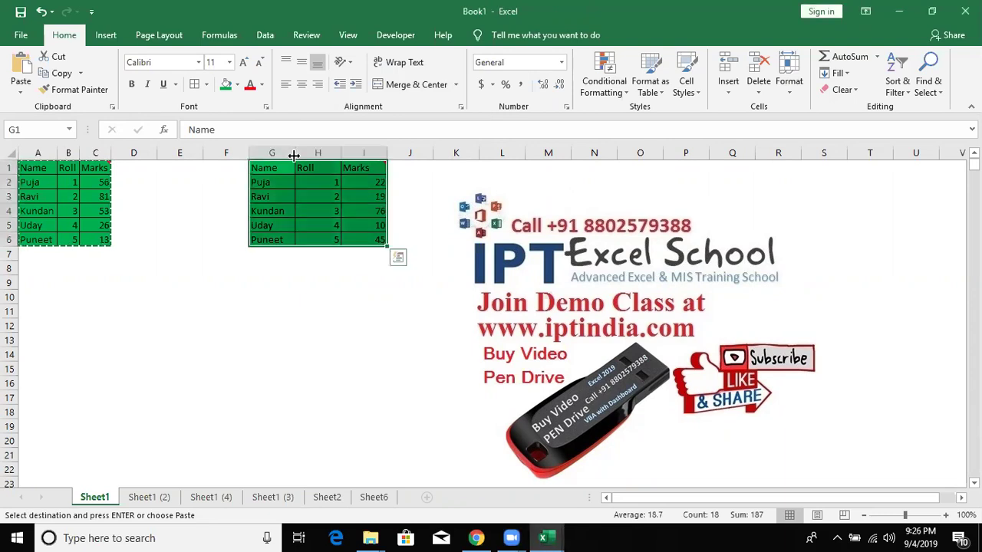
{"action": "right_click", "coordinate": [321, 184]}
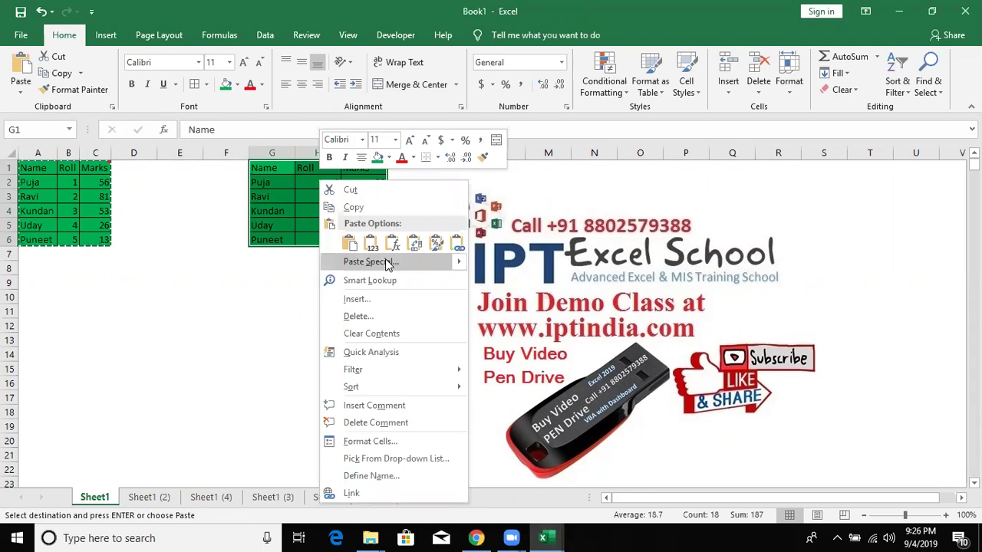
{"action": "left_click", "coordinate": [387, 263]}
{"action": "left_click", "coordinate": [401, 207]}
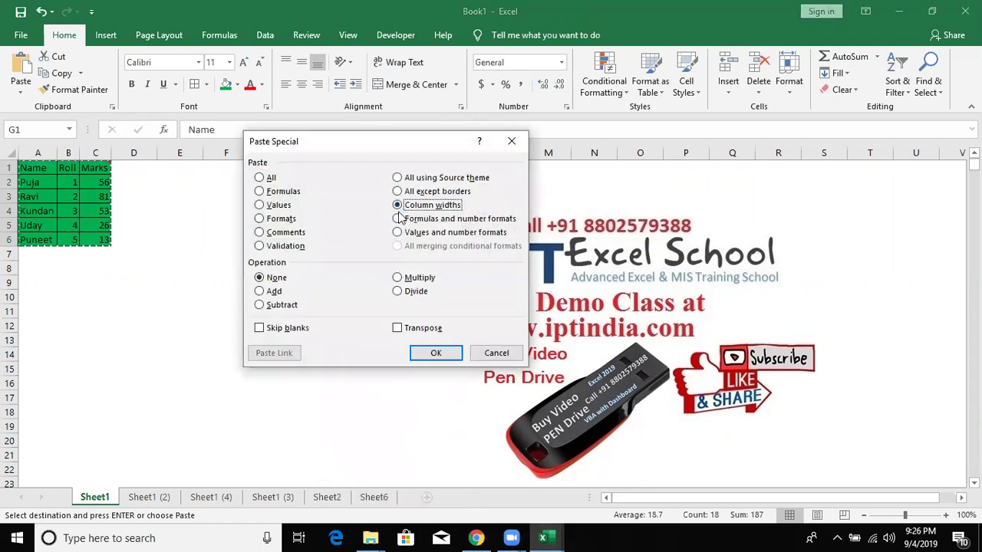
{"action": "left_click", "coordinate": [452, 350]}
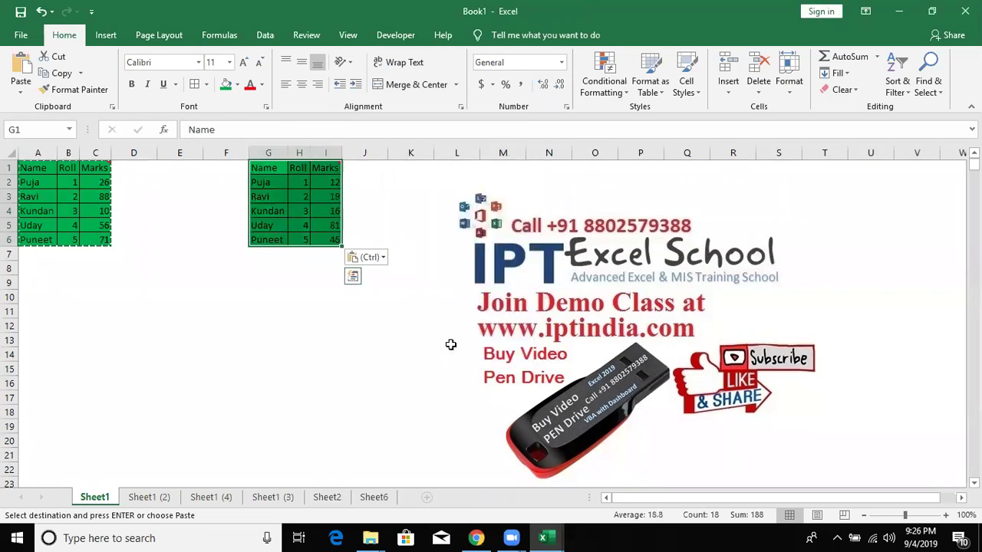
Paste only the source column widths at K1 via Paste Special > Column widths
{"action": "left_click", "coordinate": [277, 181]}
{"action": "left_click", "coordinate": [315, 206]}
{"action": "left_click", "coordinate": [287, 238]}
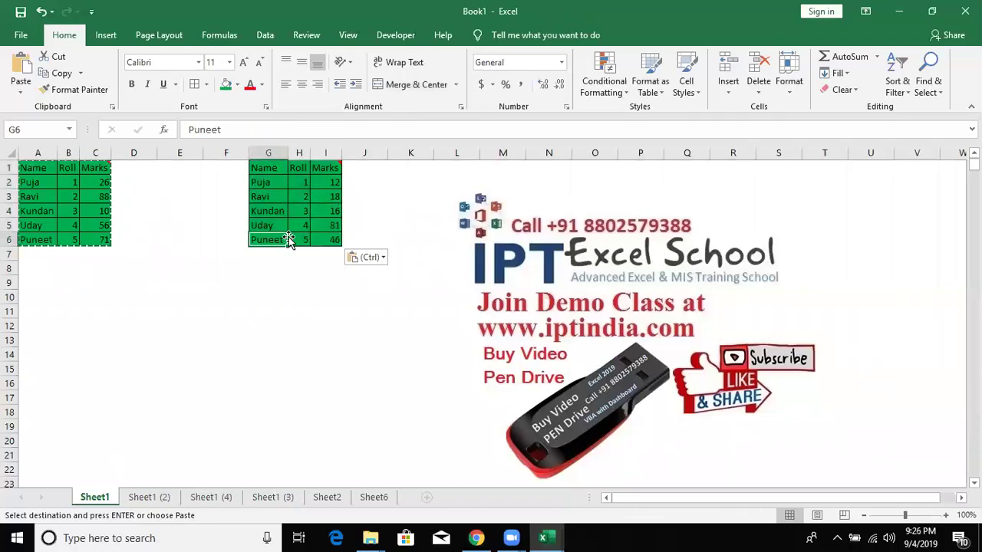
{"action": "left_click", "coordinate": [406, 170]}
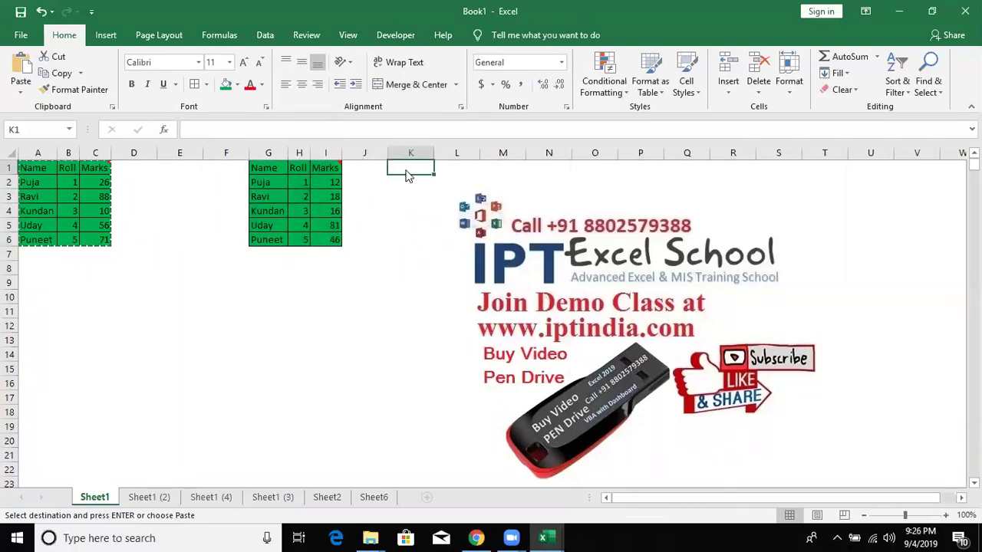
{"action": "right_click", "coordinate": [406, 175]}
{"action": "left_click", "coordinate": [434, 246]}
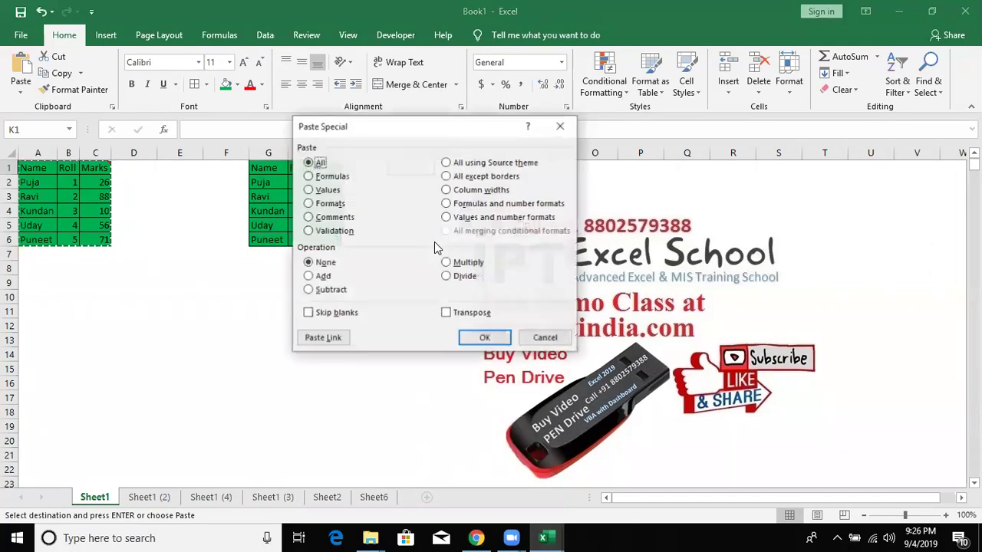
{"action": "left_click", "coordinate": [446, 189]}
{"action": "left_click", "coordinate": [484, 338]}
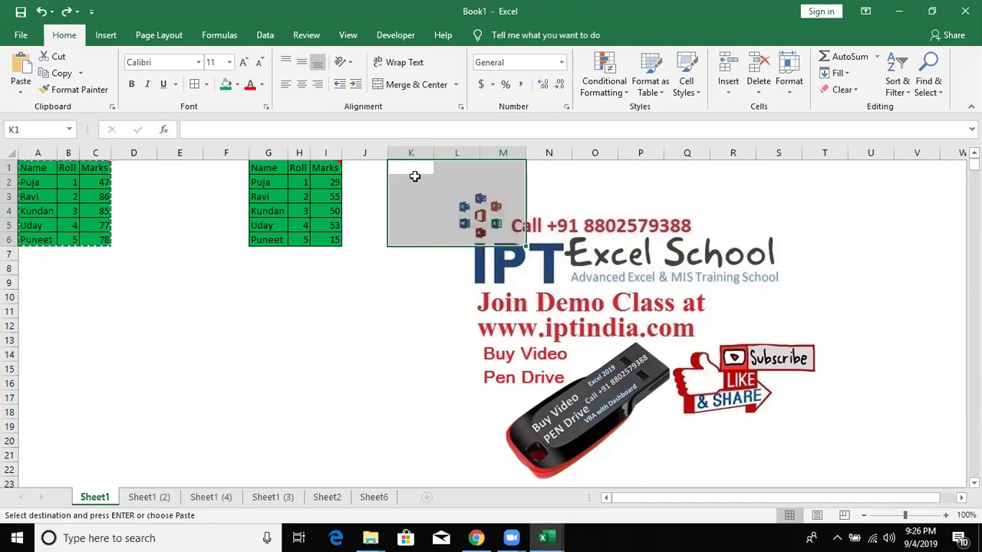
Paste the marks table at K1 with Keep Source Column Widths
{"action": "right_click", "coordinate": [415, 175]}
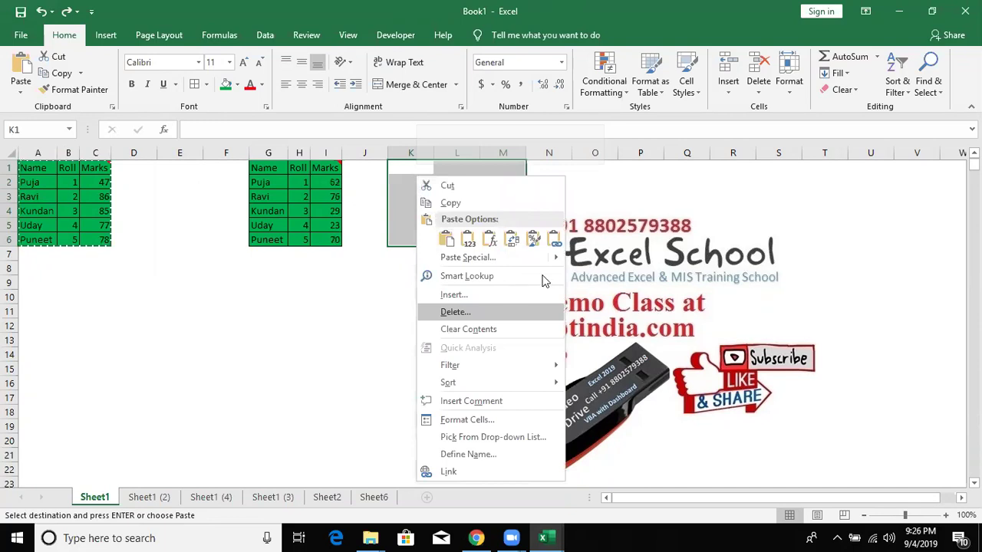
{"action": "mouse_move", "coordinate": [559, 262]}
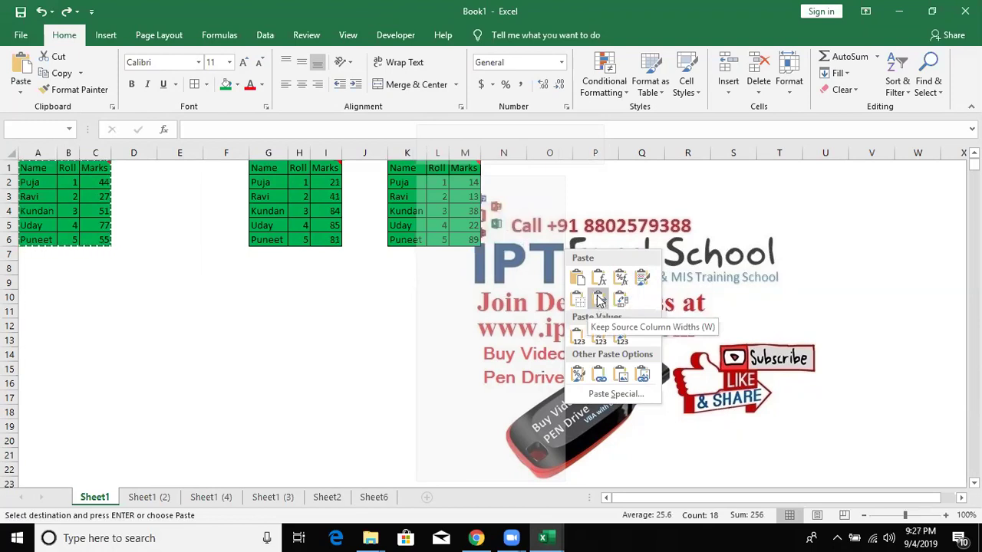
{"action": "left_click", "coordinate": [599, 300]}
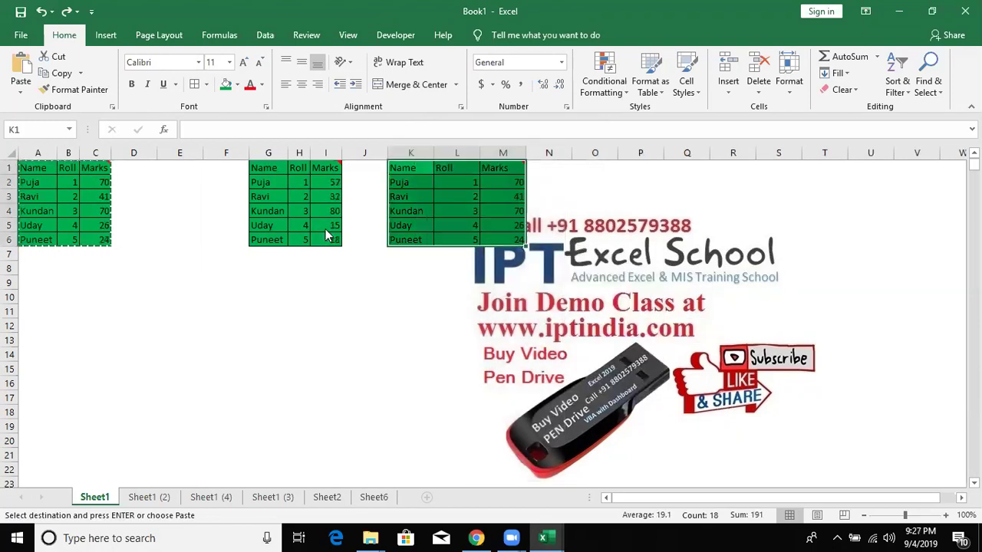
Delete columns F through M that hold the two pasted copies
{"action": "left_click", "coordinate": [325, 253]}
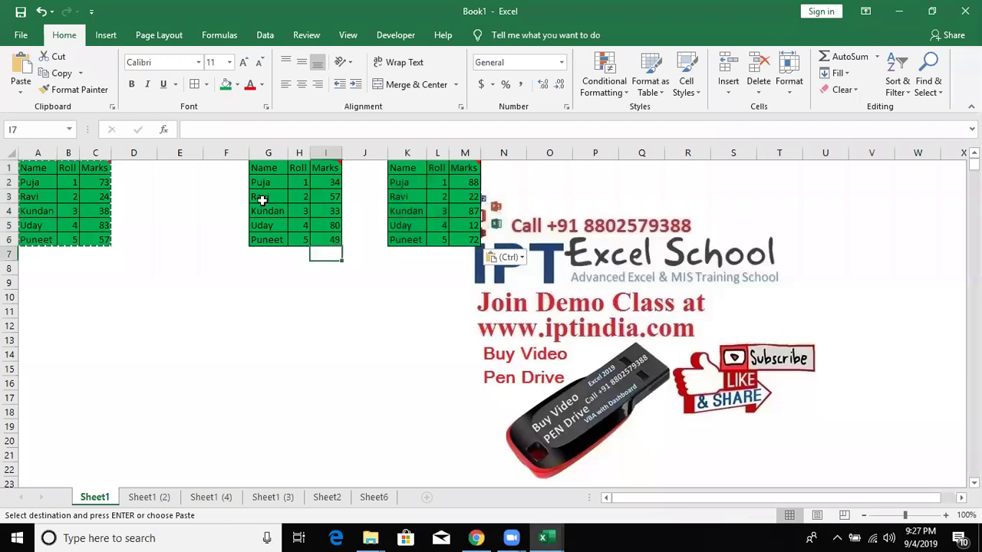
{"action": "left_click", "coordinate": [239, 153]}
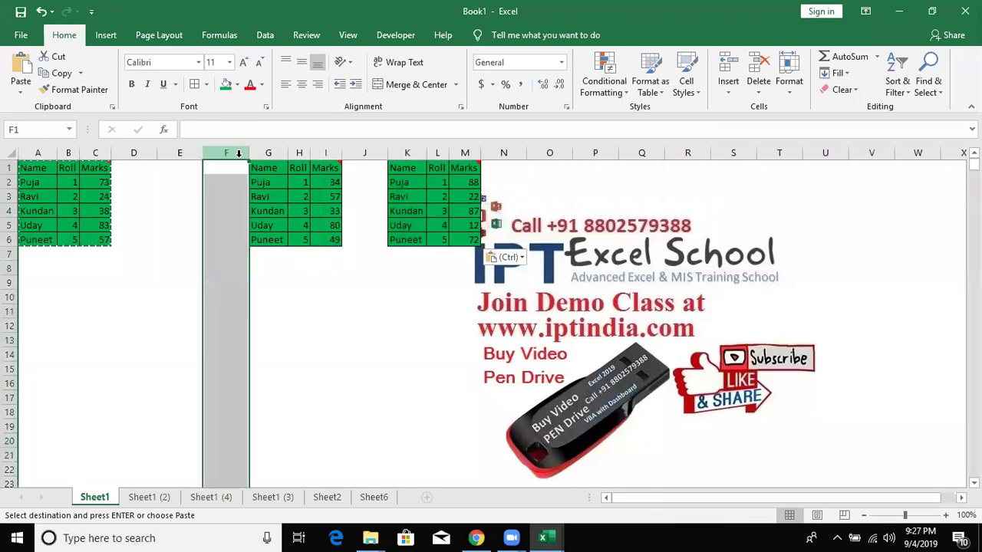
{"action": "left_click", "coordinate": [468, 153], "text": "shift"}
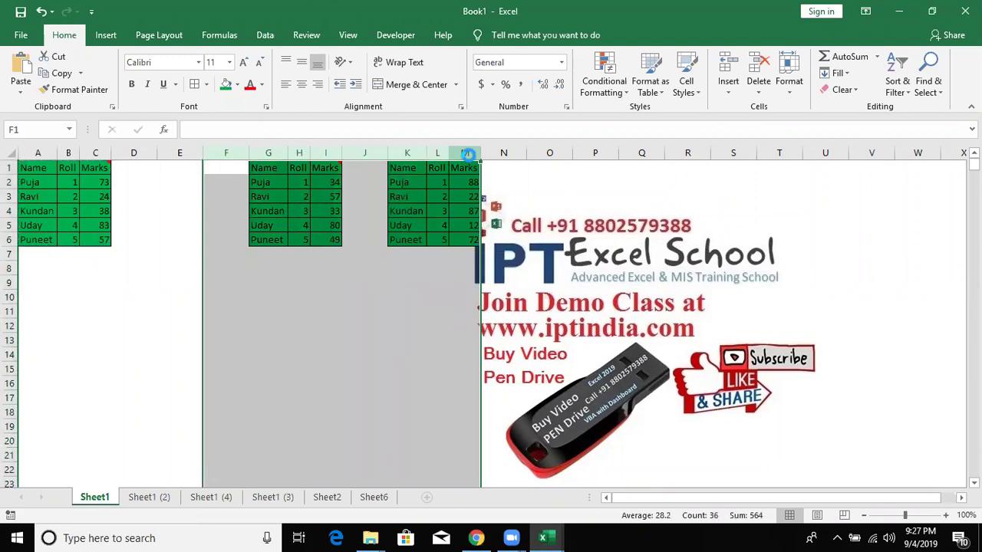
{"action": "key", "text": "ctrl+minus"}
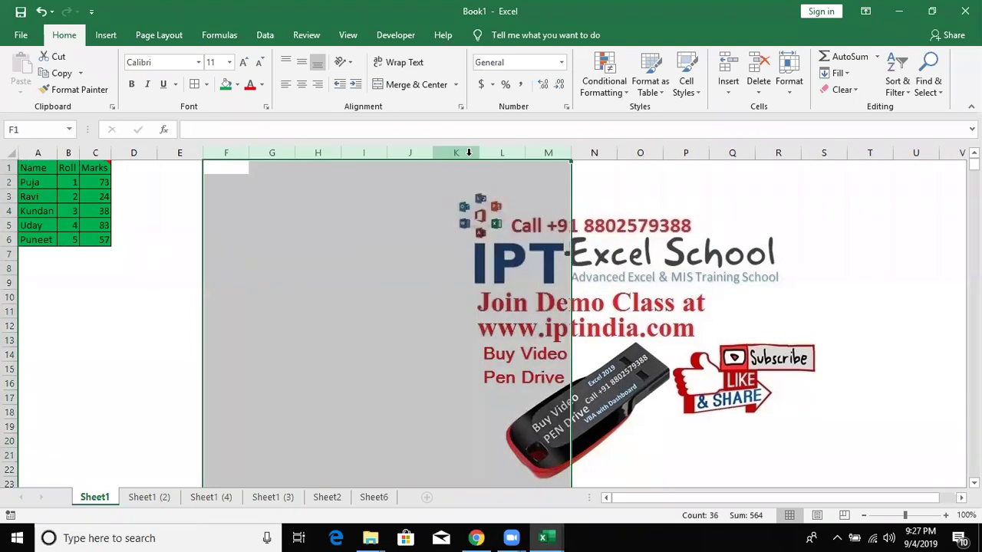
{"action": "left_click", "coordinate": [95, 167]}
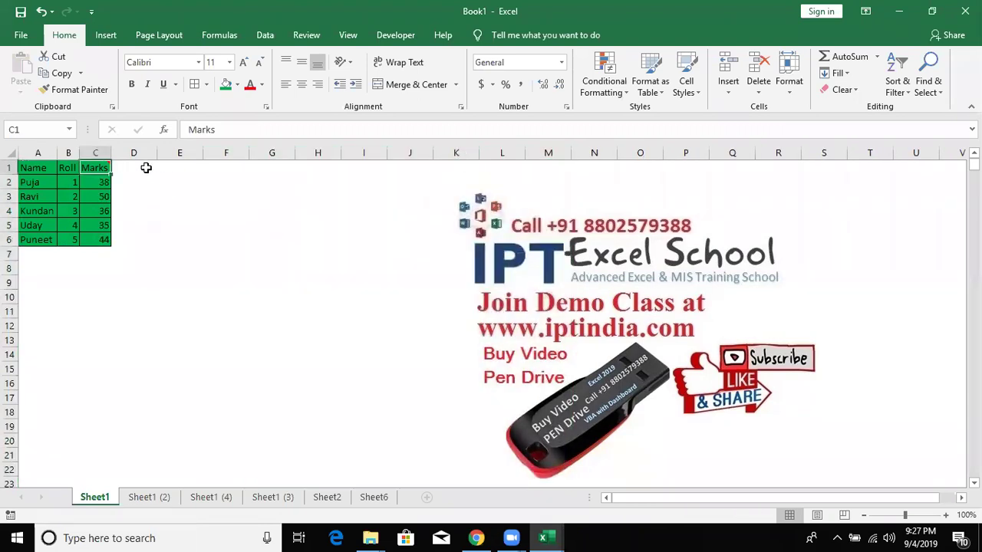
Add a 'Date' header in D1 and fill dates 8/1 through 8/5 down D2:D6
{"action": "left_click", "coordinate": [149, 165]}
{"action": "type", "text": "Date"}
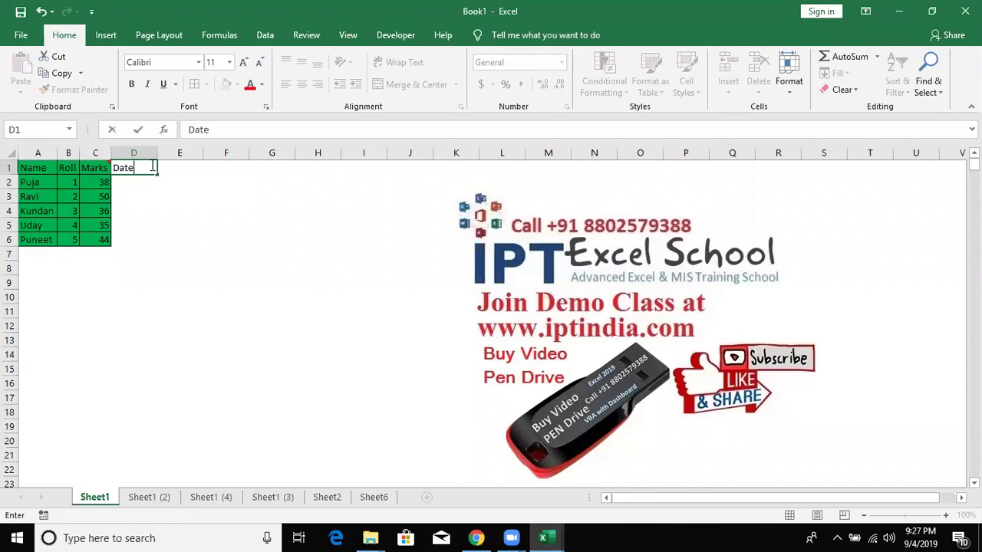
{"action": "key", "text": "Return"}
{"action": "type", "text": "8/1"}
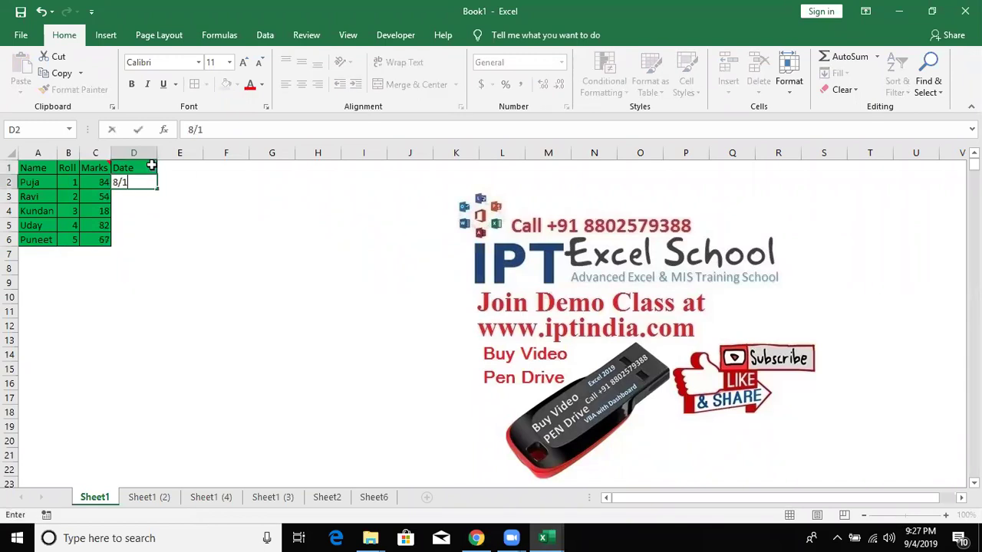
{"action": "key", "text": "Return"}
{"action": "key", "text": "Up"}
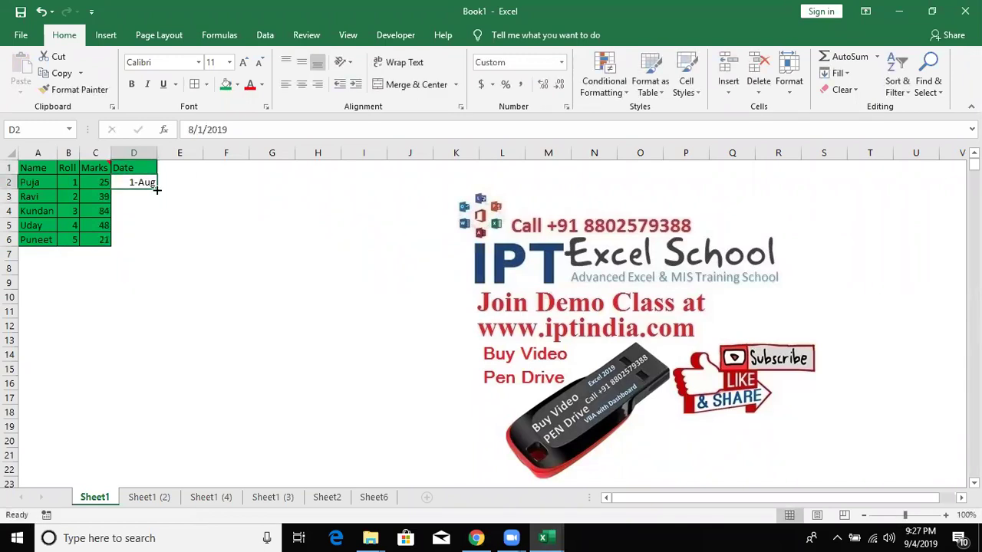
{"action": "left_click_drag", "start_coordinate": [157, 189], "coordinate": [156, 241]}
Give D1:D6 the green fill and copy the Date column
{"action": "left_click_drag", "start_coordinate": [128, 167], "coordinate": [126, 241]}
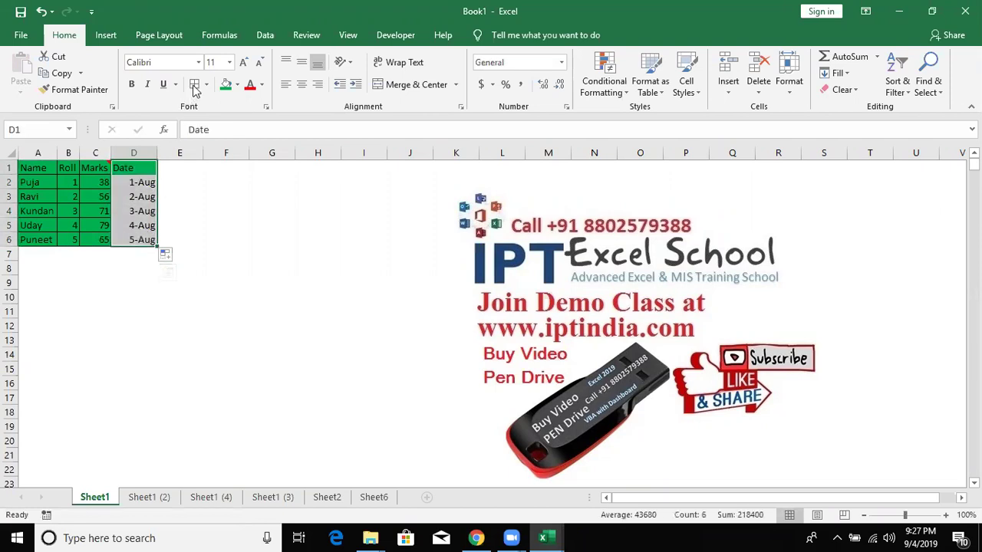
{"action": "left_click", "coordinate": [225, 85]}
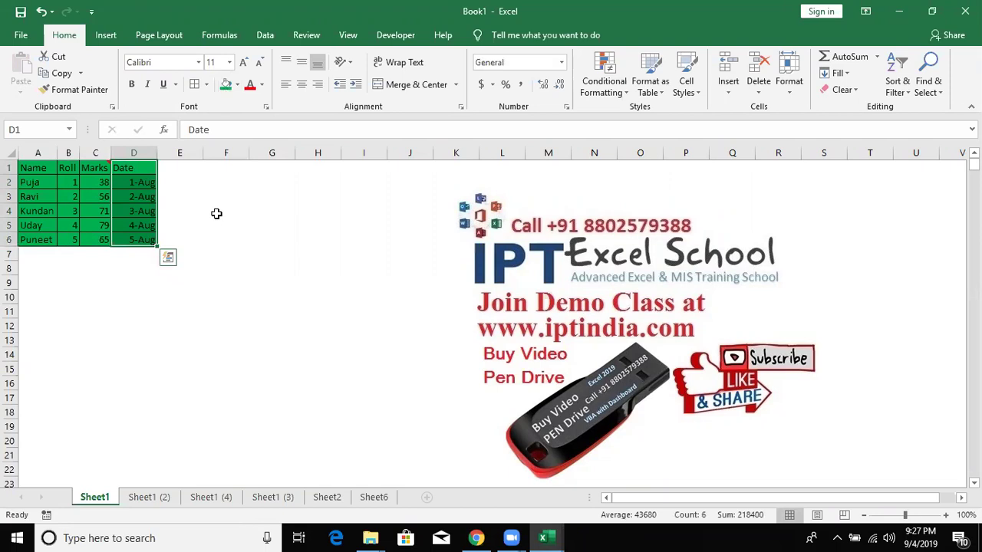
{"action": "key", "text": "ctrl+c"}
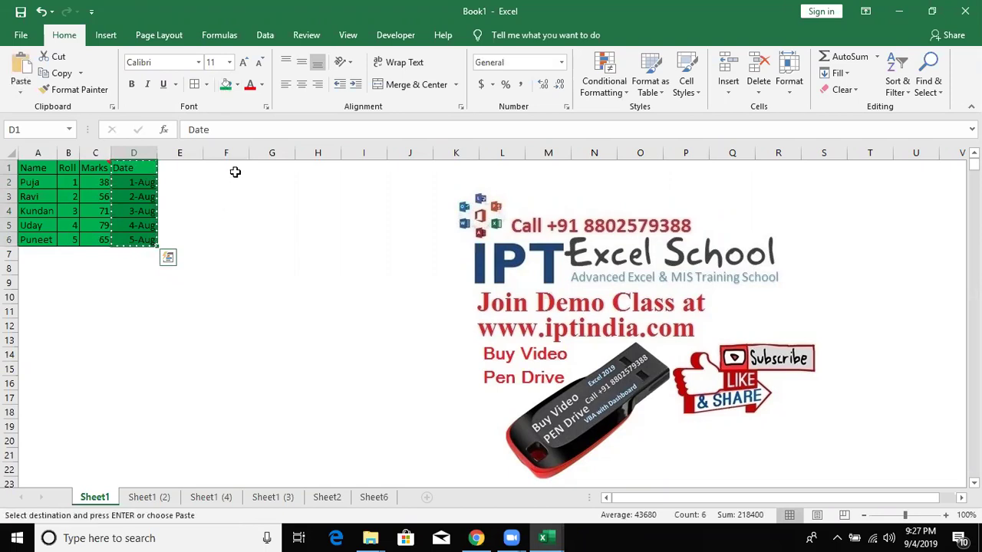
{"action": "left_click", "coordinate": [234, 170]}
Paste the copied Date column into F1 as Values only via Paste Special
{"action": "right_click", "coordinate": [238, 174]}
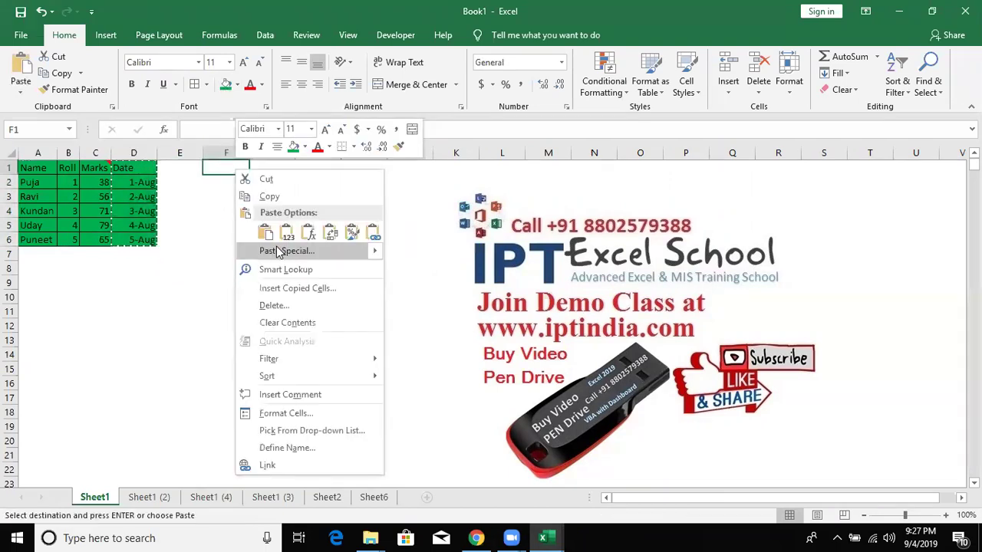
{"action": "left_click", "coordinate": [278, 253]}
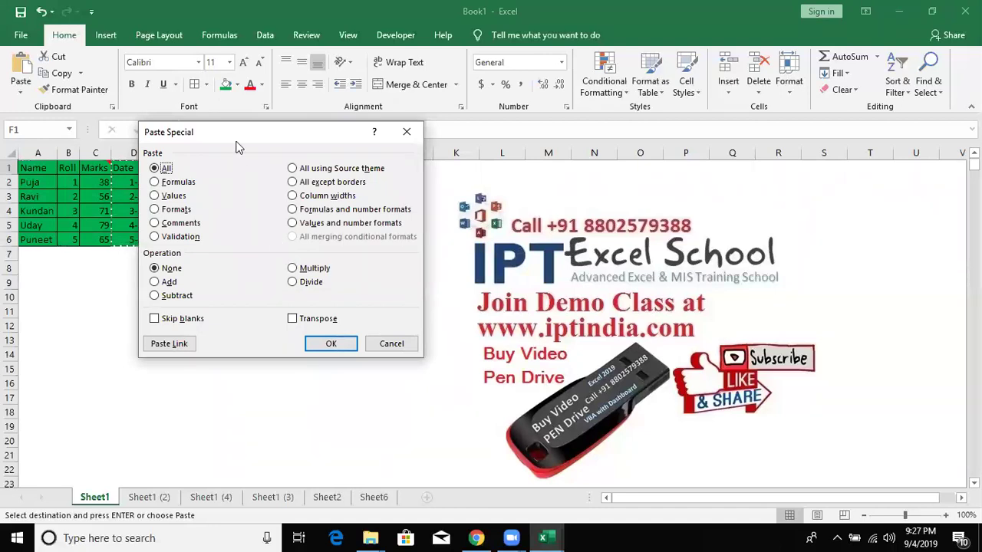
{"action": "left_click_drag", "start_coordinate": [239, 134], "coordinate": [403, 151]}
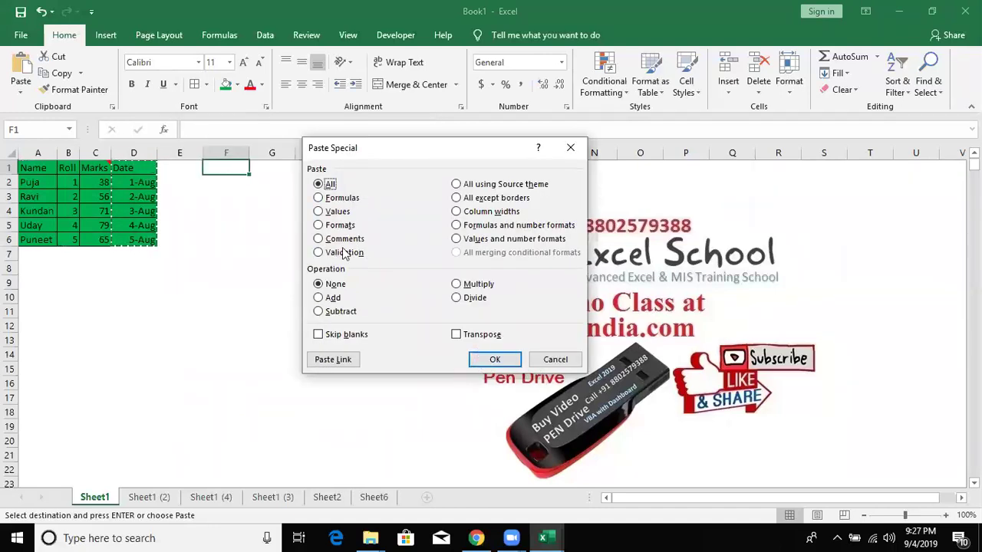
{"action": "left_click", "coordinate": [329, 211]}
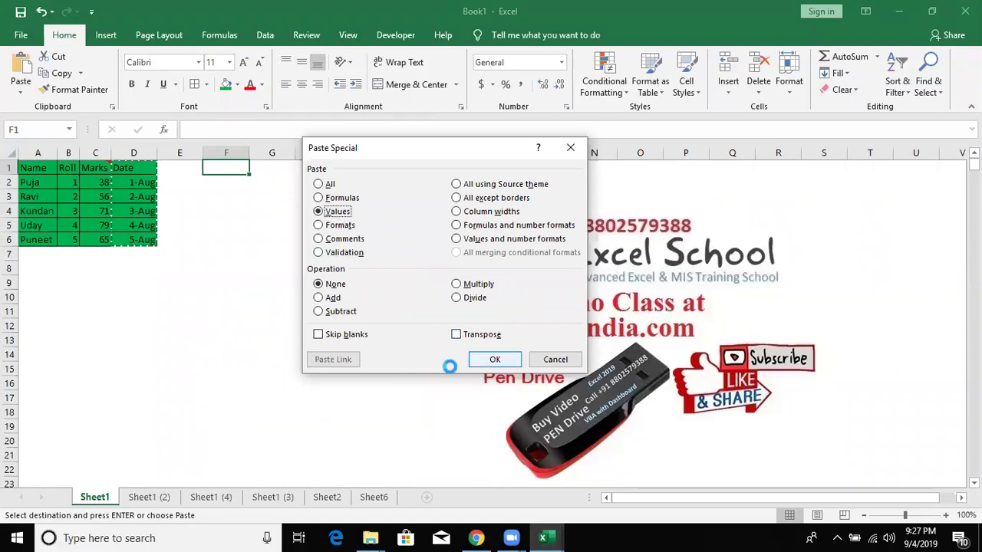
{"action": "left_click", "coordinate": [490, 360]}
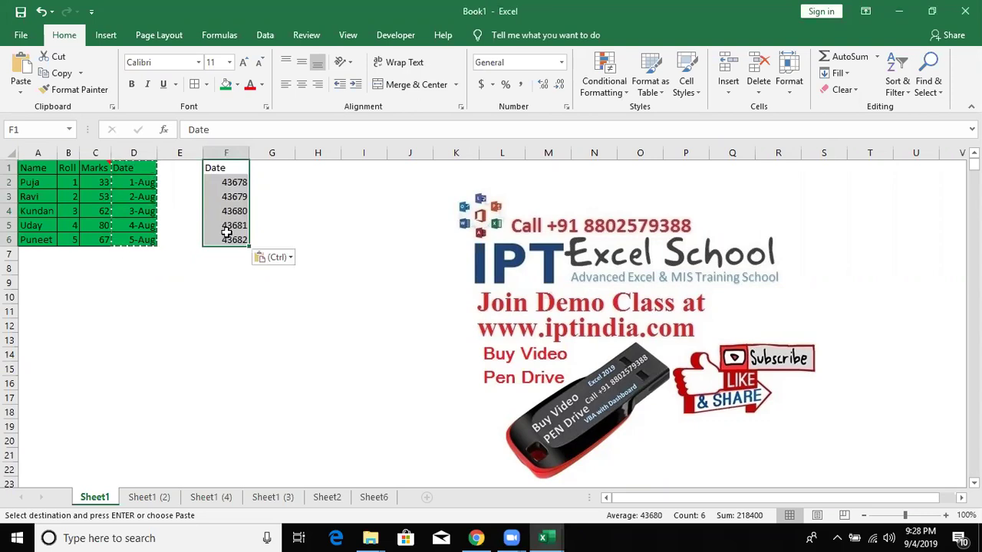
Enter 1 in F8 and apply Short Date so it displays 1/1/1900
{"action": "left_click", "coordinate": [218, 266]}
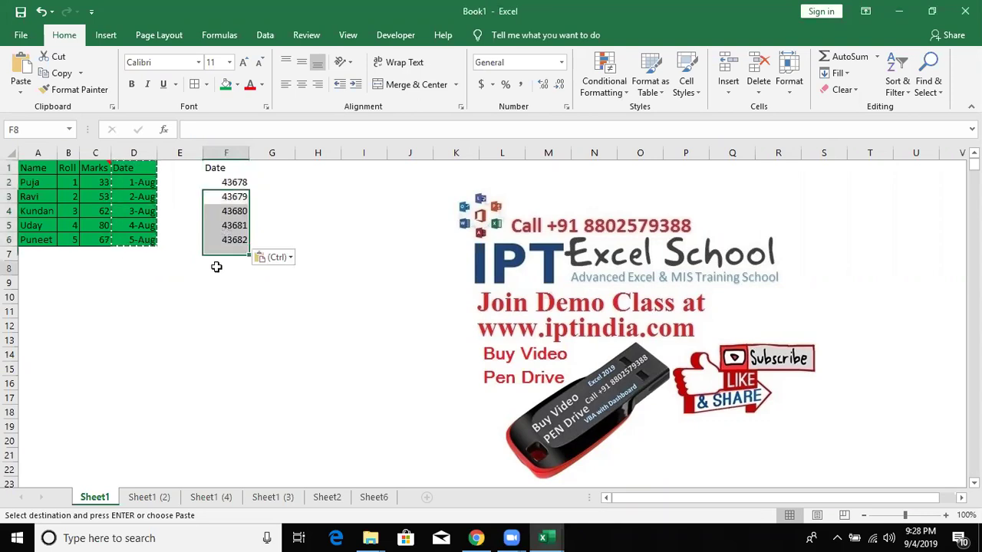
{"action": "type", "text": "1"}
{"action": "left_click", "coordinate": [218, 266]}
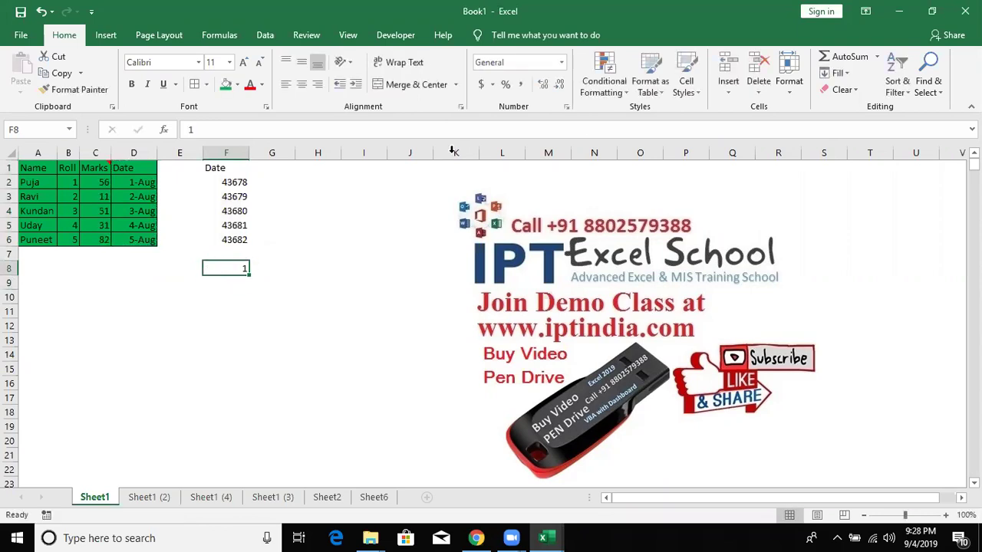
{"action": "left_click", "coordinate": [560, 62]}
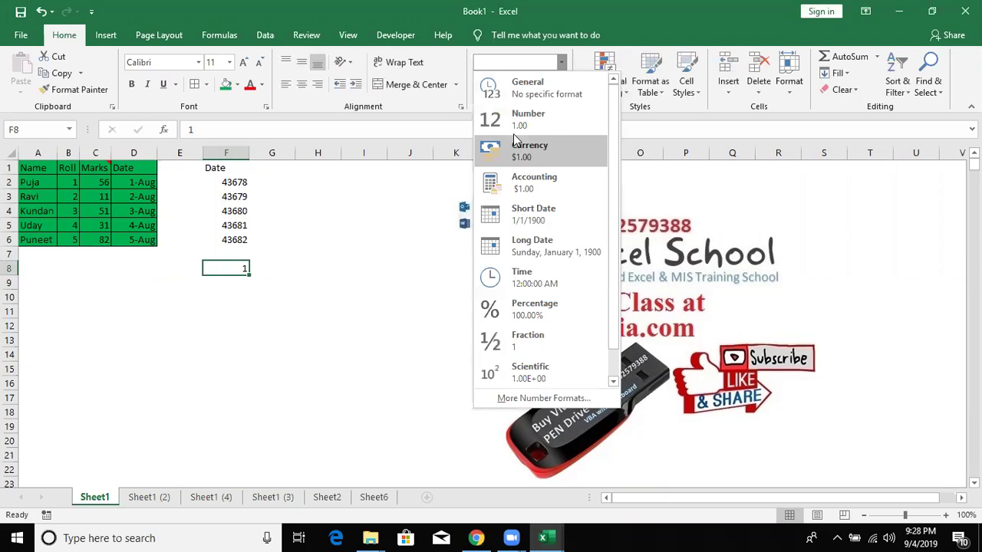
{"action": "left_click", "coordinate": [514, 208]}
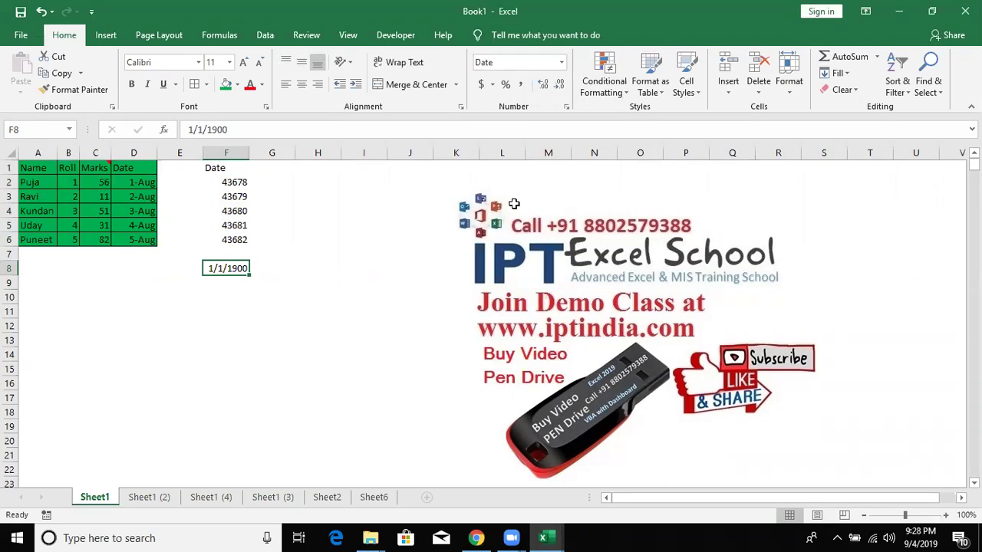
Enter 12-Aug-1895 in F9, adding the missing hyphen to the typed date
{"action": "key", "text": "Return"}
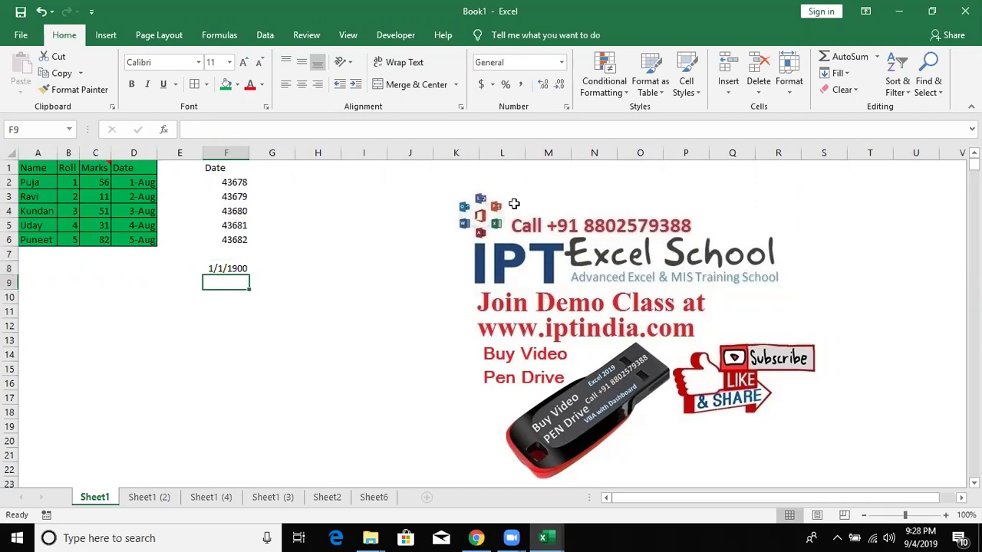
{"action": "type", "text": "12-"}
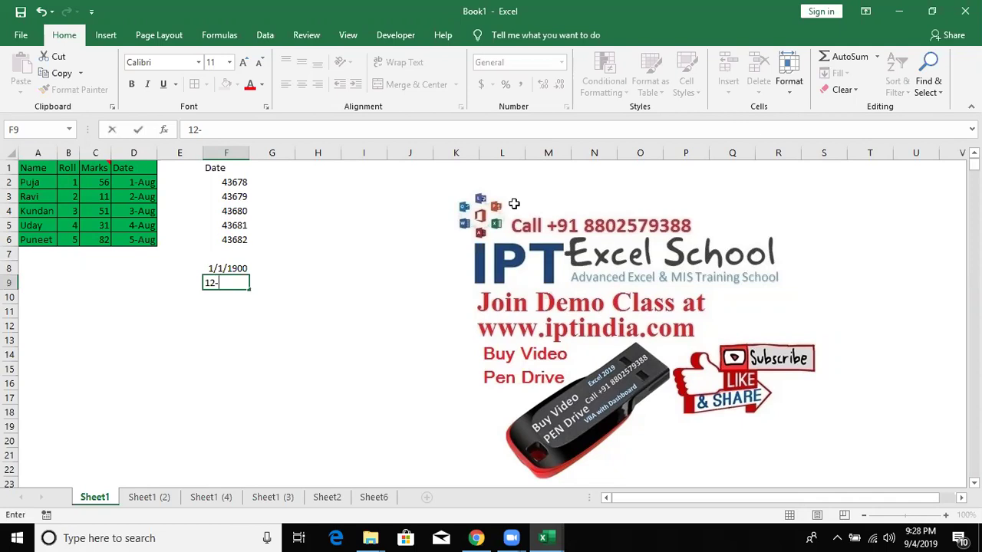
{"action": "type", "text": "Aug"}
{"action": "type", "text": "1895"}
{"action": "key", "text": "Return"}
{"action": "key", "text": "Up"}
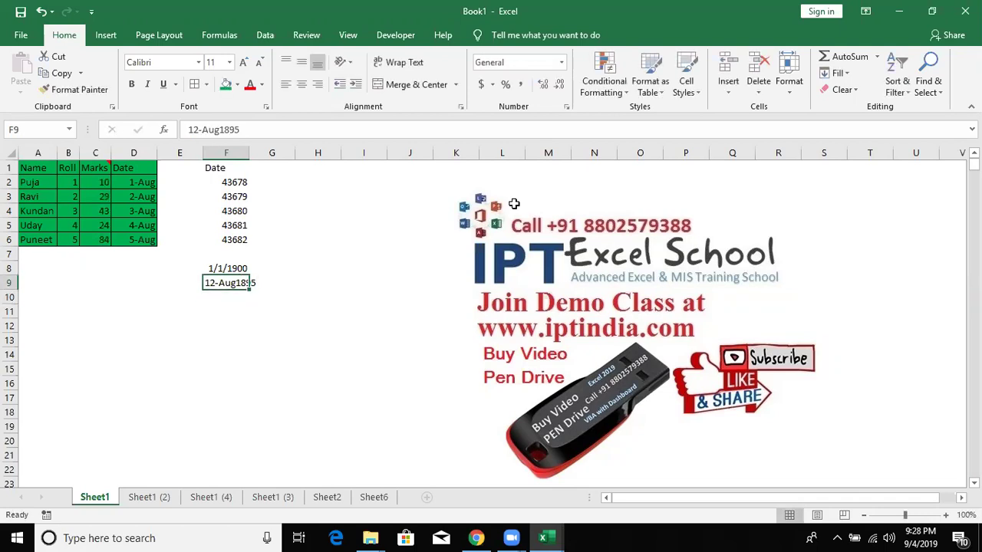
{"action": "left_click", "coordinate": [223, 129]}
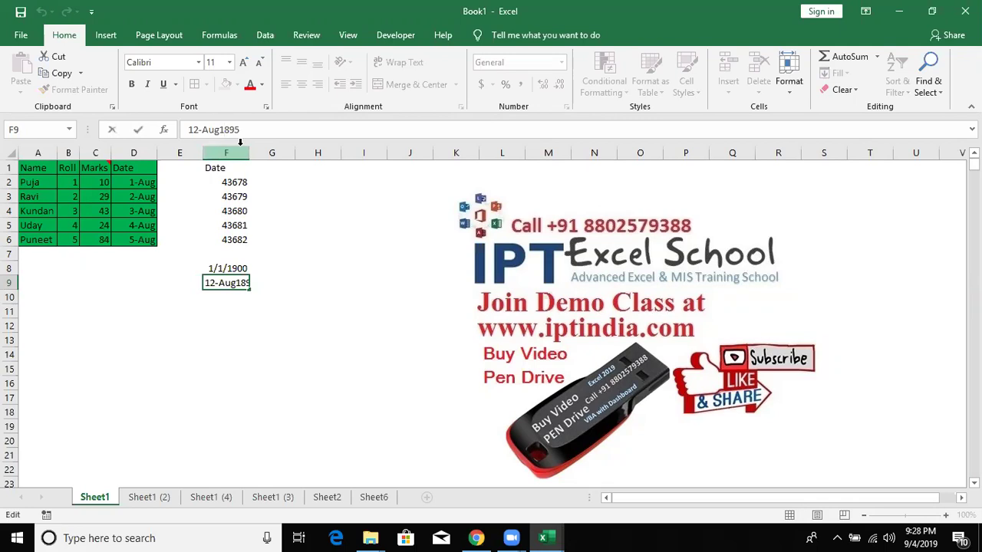
{"action": "type", "text": "-"}
{"action": "key", "text": "Return"}
{"action": "key", "text": "Up"}
Try the values 2, 1901 and finally 43678 in F8, which reads 8/1/2019
{"action": "key", "text": "Up"}
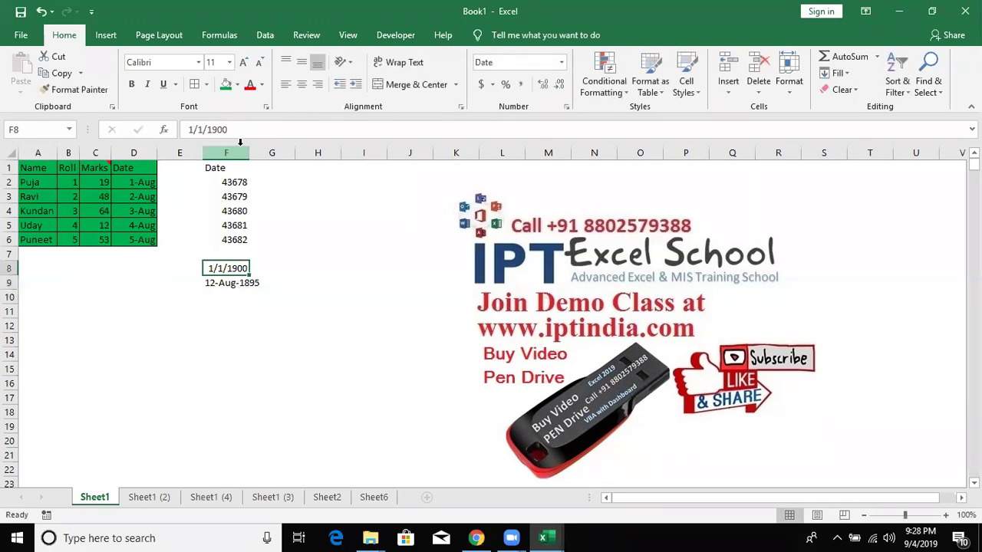
{"action": "type", "text": "2"}
{"action": "key", "text": "Return"}
{"action": "key", "text": "Up"}
{"action": "type", "text": "1901"}
{"action": "key", "text": "Return"}
{"action": "key", "text": "Up"}
{"action": "type", "text": "43678"}
{"action": "key", "text": "Return"}
{"action": "key", "text": "Up"}
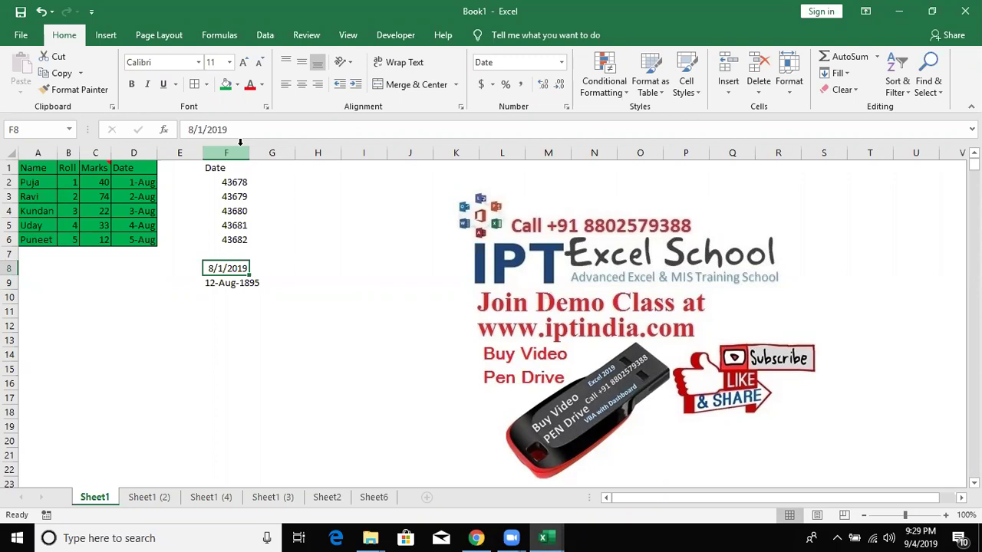
Step through the Date column serial numbers 43678–43682 in column F
{"action": "key", "text": "Up"}
{"action": "key", "text": "Up"}
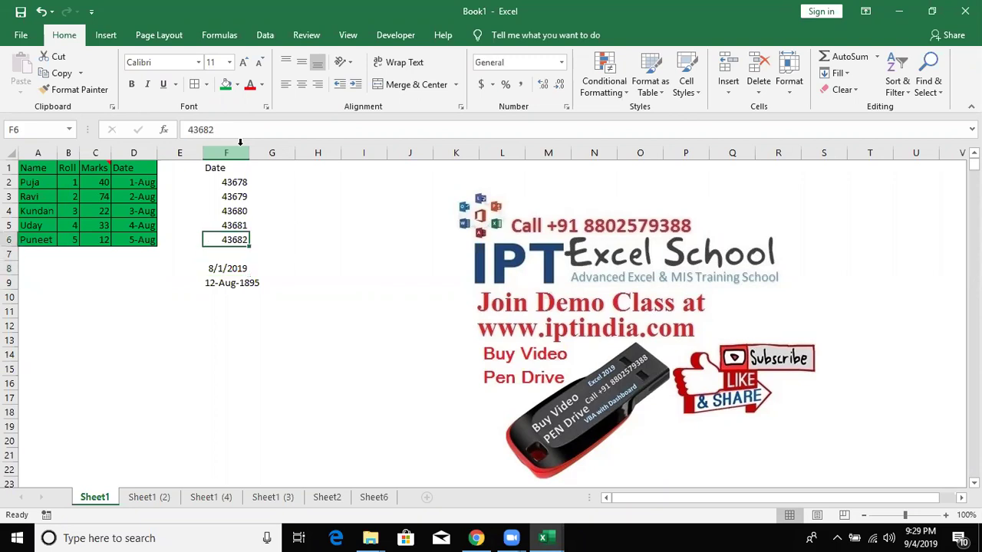
{"action": "key", "text": "ctrl+shift+Up"}
{"action": "key", "text": "Down"}
{"action": "key", "text": "Down"}
{"action": "key", "text": "Down"}
{"action": "key", "text": "Up"}
{"action": "key", "text": "Up"}
{"action": "key", "text": "Up"}
{"action": "key", "text": "Up"}
{"action": "key", "text": "Up"}
{"action": "key", "text": "Up"}
{"action": "key", "text": "Up"}
{"action": "key", "text": "Up"}
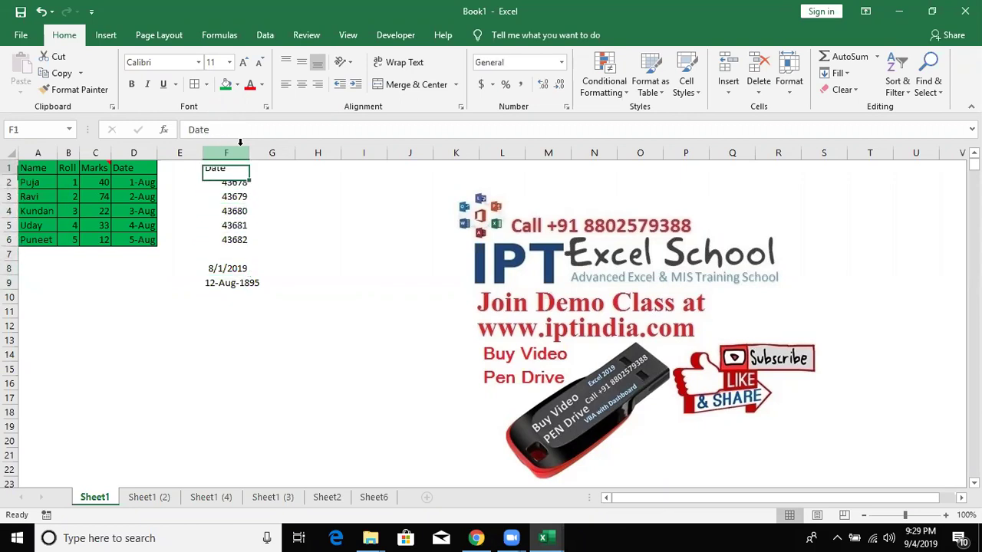
{"action": "key", "text": "Down"}
{"action": "key", "text": "Down"}
{"action": "key", "text": "Down"}
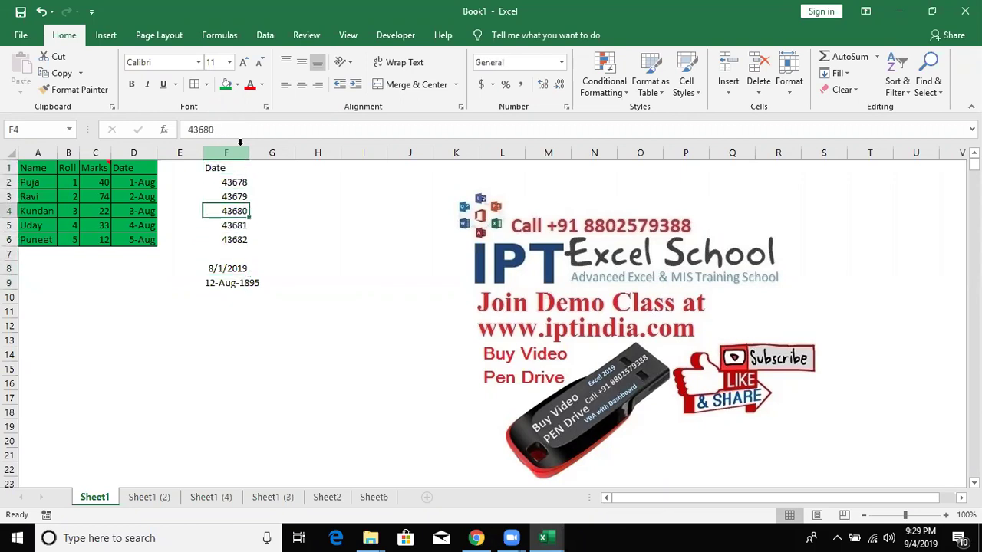
{"action": "key", "text": "Up"}
{"action": "key", "text": "Up"}
{"action": "key", "text": "Down"}
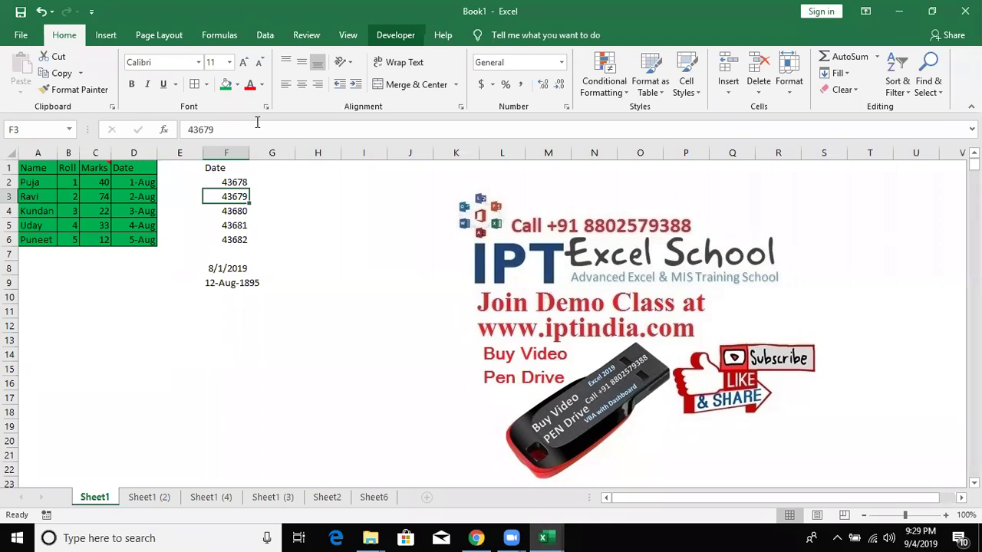
Enter the text 12sasa in H8 and the formula =H8+20 in H9
{"action": "left_click", "coordinate": [305, 268]}
{"action": "type", "text": "12"}
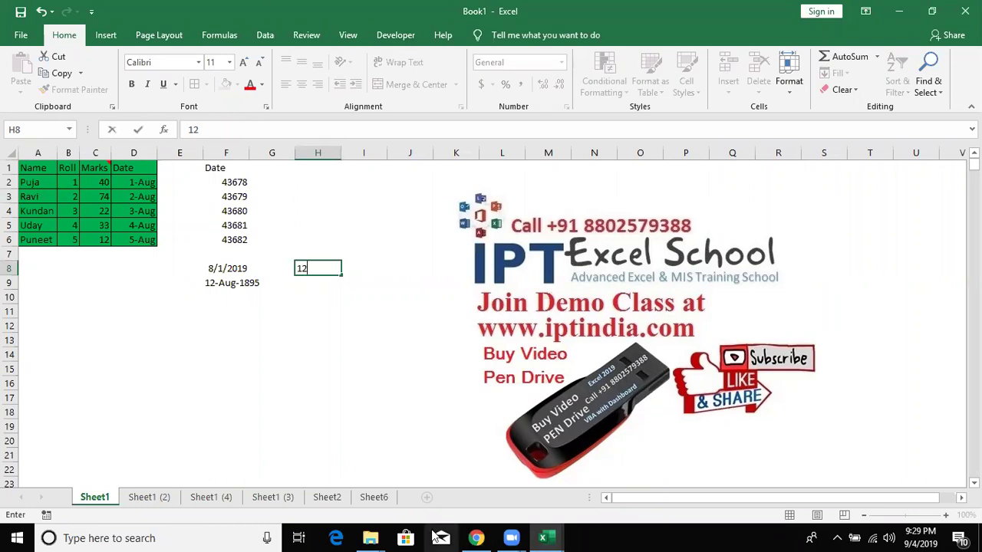
{"action": "type", "text": "sasa"}
{"action": "key", "text": "Return"}
{"action": "type", "text": "="}
{"action": "key", "text": "Up"}
{"action": "type", "text": "+20"}
{"action": "key", "text": "ctrl+Return"}
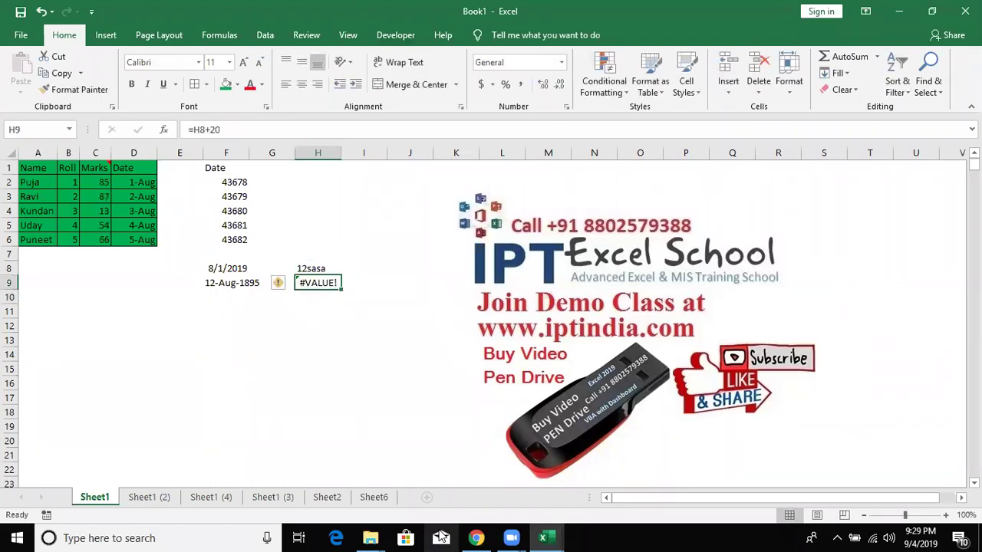
Compare the 12sasa text in H8 with the #VALUE! result in H9
{"action": "key", "text": "Up"}
{"action": "key", "text": "Down"}
{"action": "key", "text": "Up"}
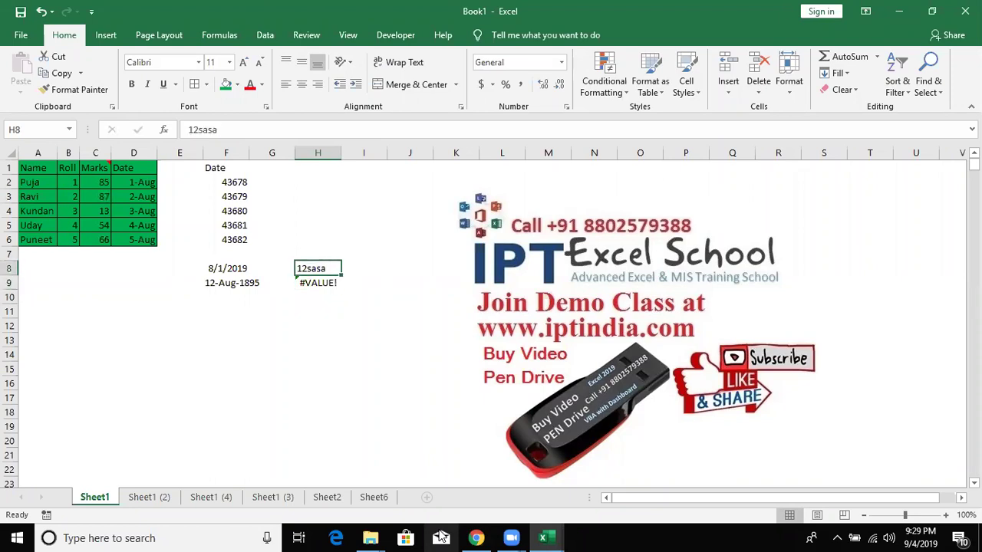
{"action": "key", "text": "Down"}
{"action": "key", "text": "Up"}
{"action": "key", "text": "Down"}
{"action": "key", "text": "Up"}
{"action": "key", "text": "Down"}
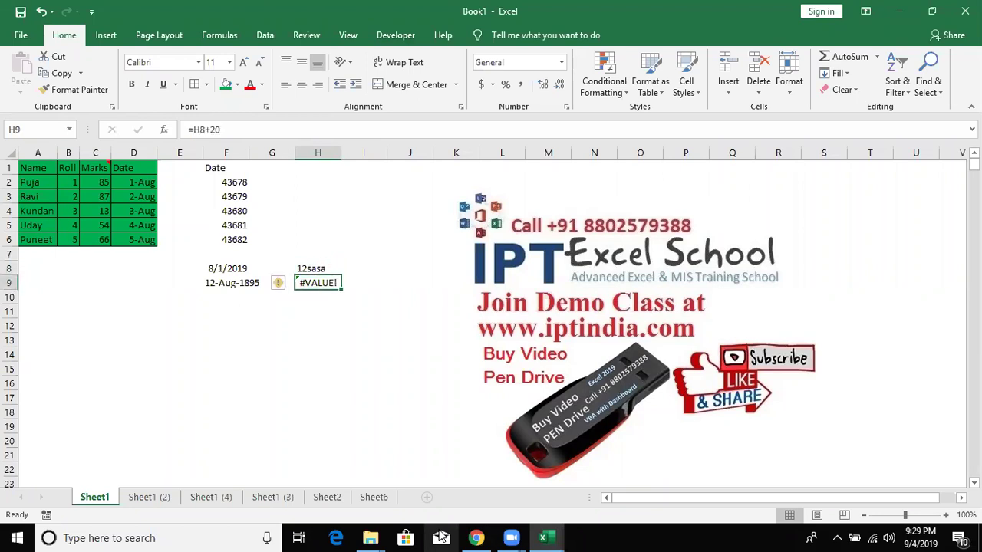
{"action": "key", "text": "Up"}
{"action": "key", "text": "Left"}
{"action": "key", "text": "Left"}
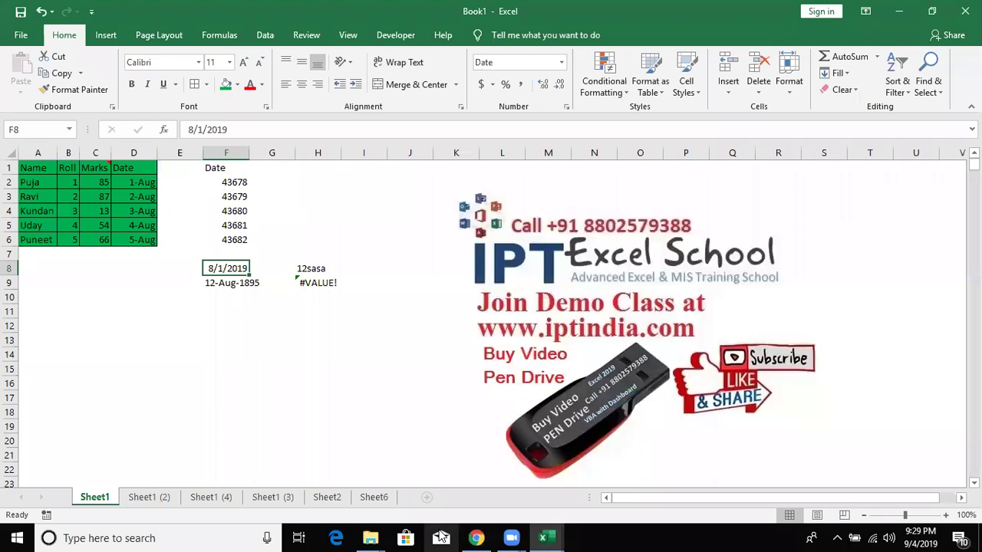
Enter the formula =F8+20 in G8 to add 20 days to the date
{"action": "key", "text": "Right"}
{"action": "type", "text": "="}
{"action": "key", "text": "Left"}
{"action": "type", "text": "2"}
{"action": "key", "text": "BackSpace"}
{"action": "type", "text": "+"}
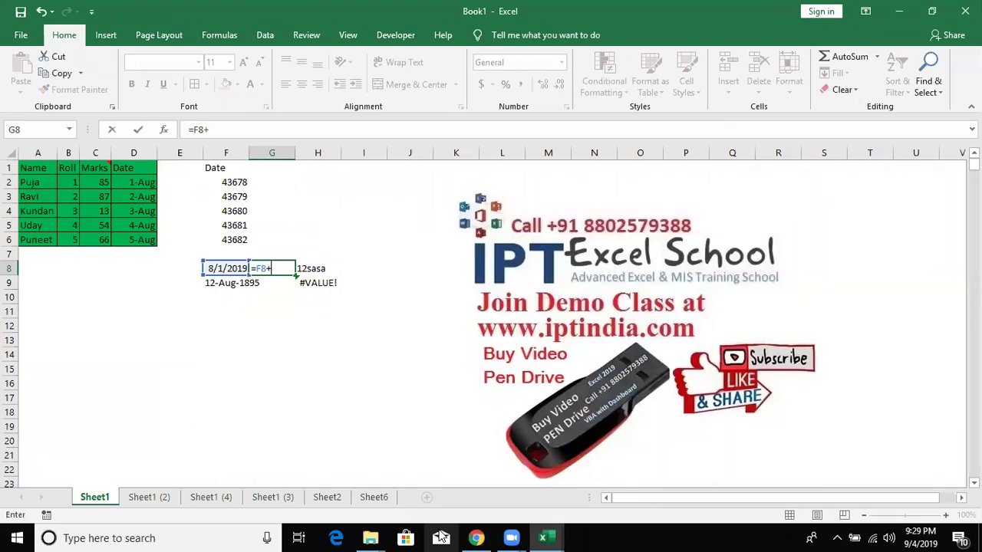
{"action": "type", "text": "20"}
{"action": "key", "text": "Return"}
{"action": "key", "text": "Up"}
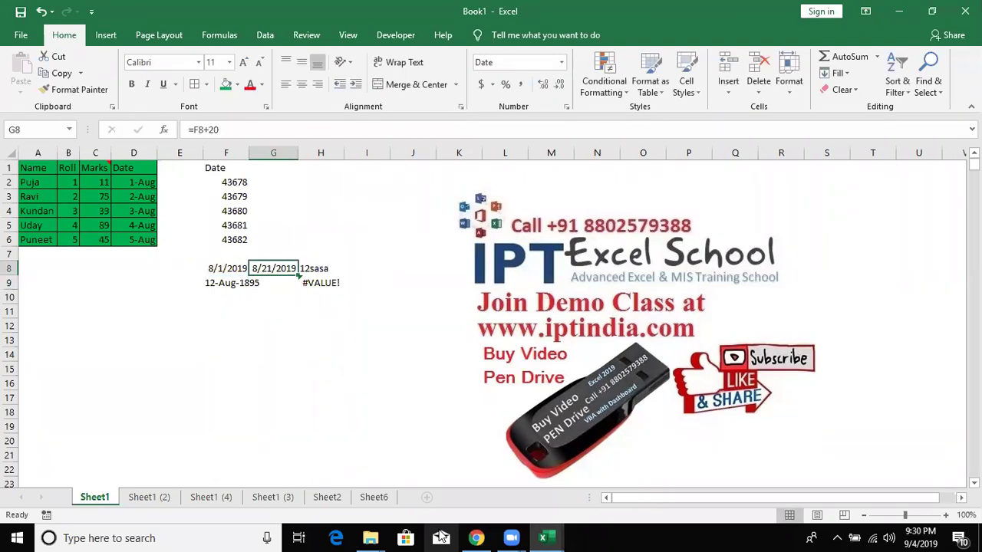
Apply General format to F8 and G8, showing 43678 and 43698
{"action": "key", "text": "Left"}
{"action": "key", "text": "ctrl+shift+grave"}
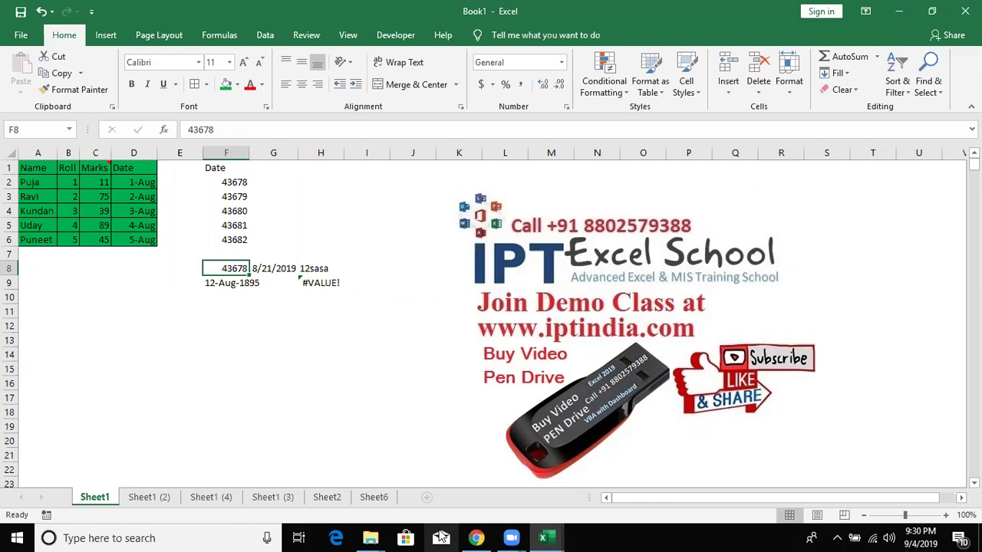
{"action": "key", "text": "Right"}
{"action": "key", "text": "ctrl+shift+grave"}
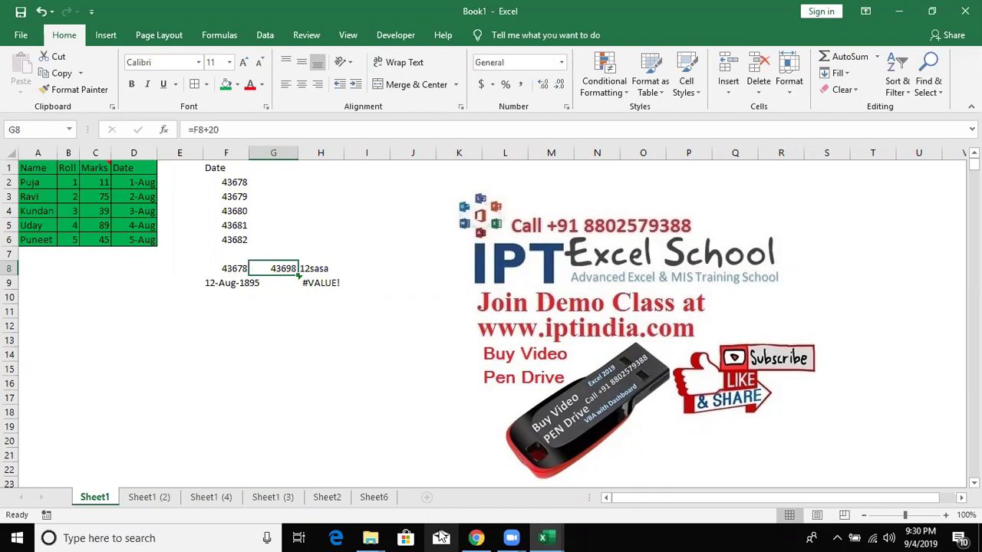
{"action": "key", "text": "Left"}
{"action": "key", "text": "Left"}
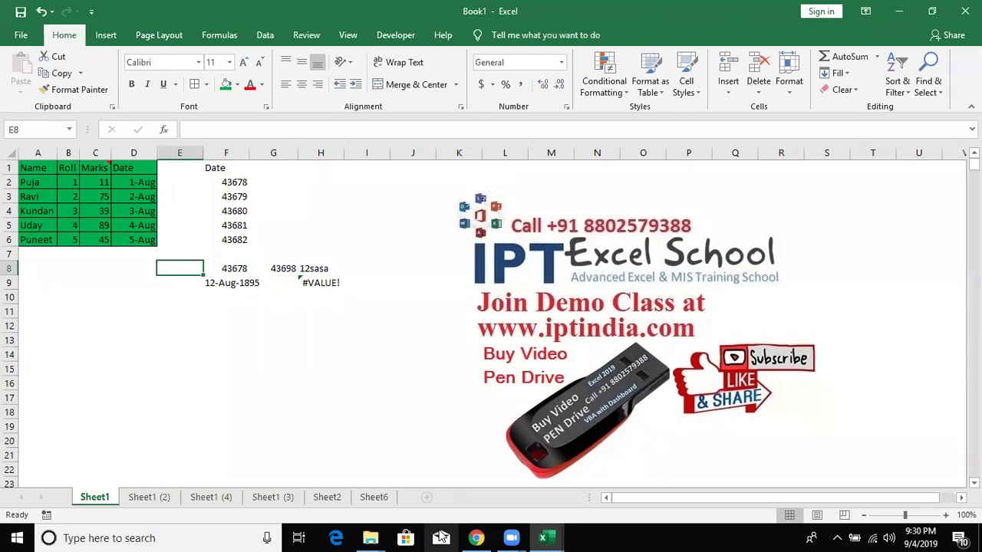
Clear the test entries in E8:H9
{"action": "key", "text": "shift+Right"}
{"action": "key", "text": "shift+Right"}
{"action": "key", "text": "shift+Right"}
{"action": "key", "text": "shift+Left"}
{"action": "key", "text": "shift+Right"}
{"action": "key", "text": "shift+Down"}
{"action": "key", "text": "Delete"}
Format the serial numbers in F2:F6 as Short Date, showing 8/1/2019–8/5/2019
{"action": "key", "text": "Up"}
{"action": "key", "text": "ctrl+Up"}
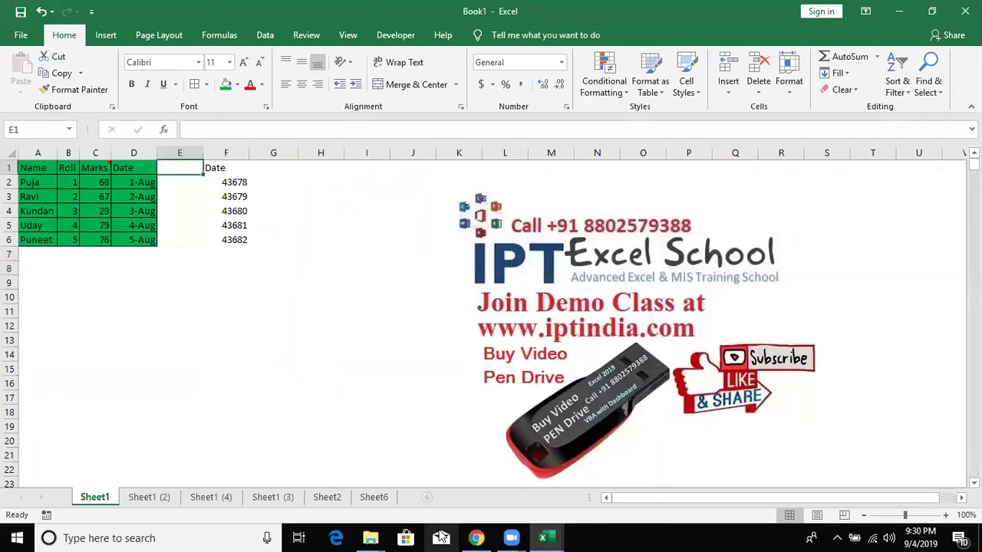
{"action": "key", "text": "Right"}
{"action": "key", "text": "ctrl+shift+Down"}
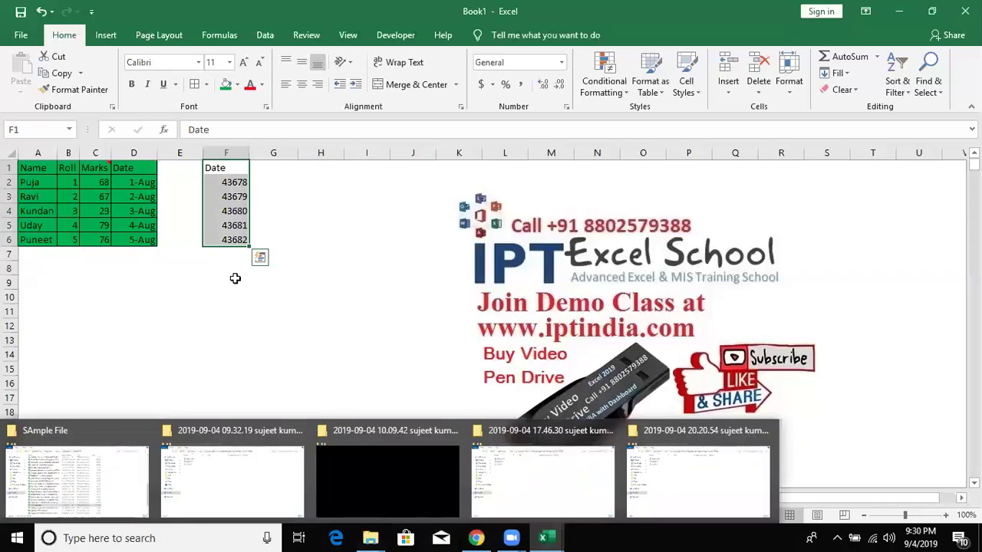
{"action": "left_click", "coordinate": [136, 181]}
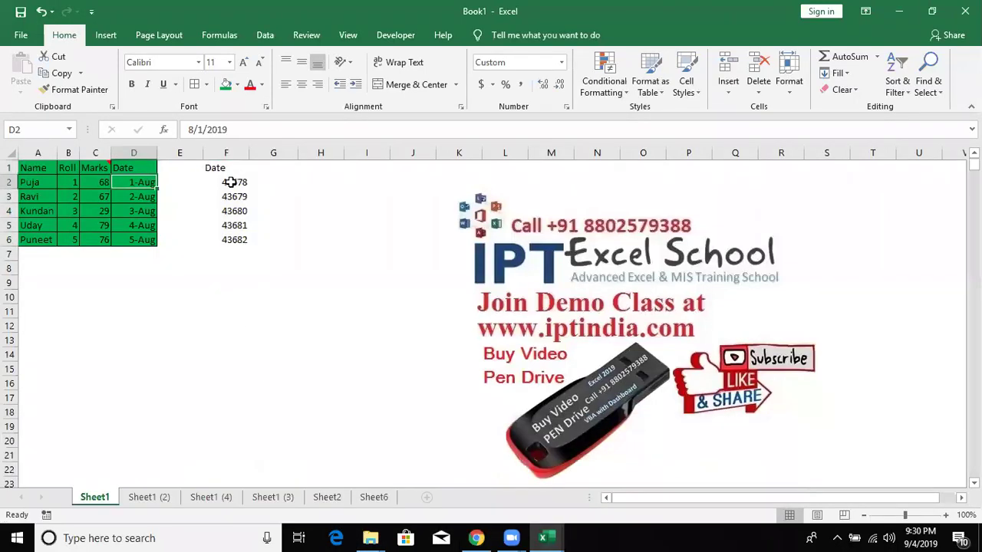
{"action": "left_click", "coordinate": [234, 184]}
{"action": "key", "text": "ctrl+shift+Down"}
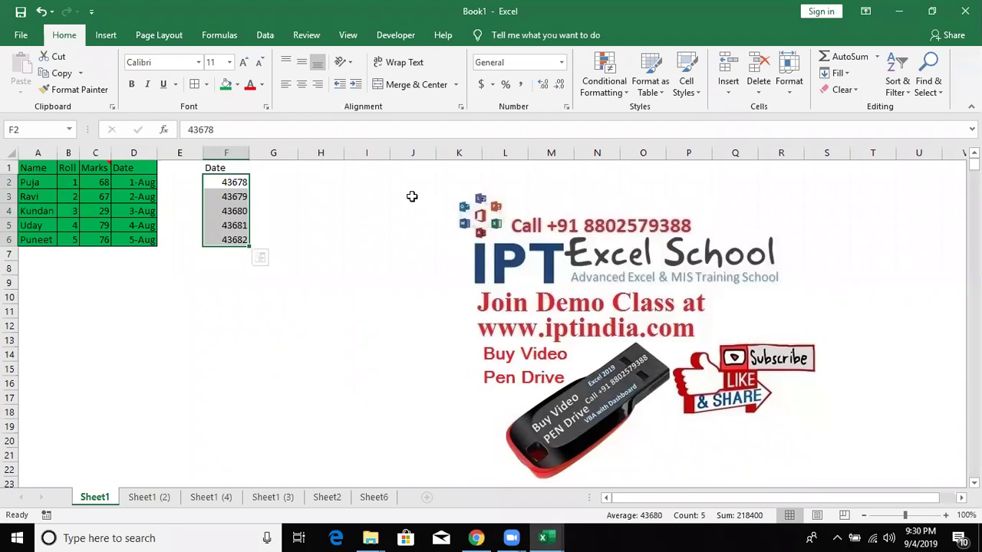
{"action": "type", "text": "#"}
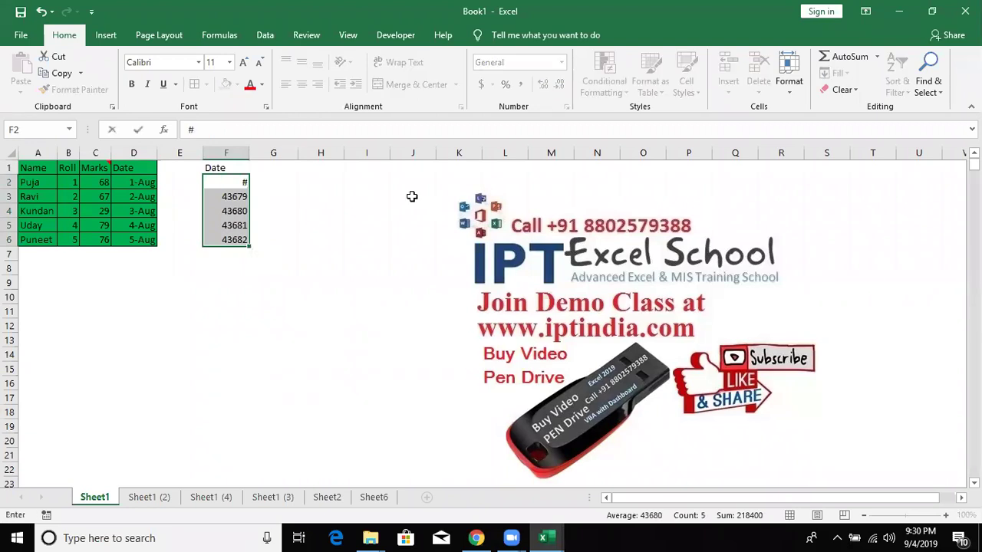
{"action": "key", "text": "Escape"}
{"action": "left_click", "coordinate": [558, 65]}
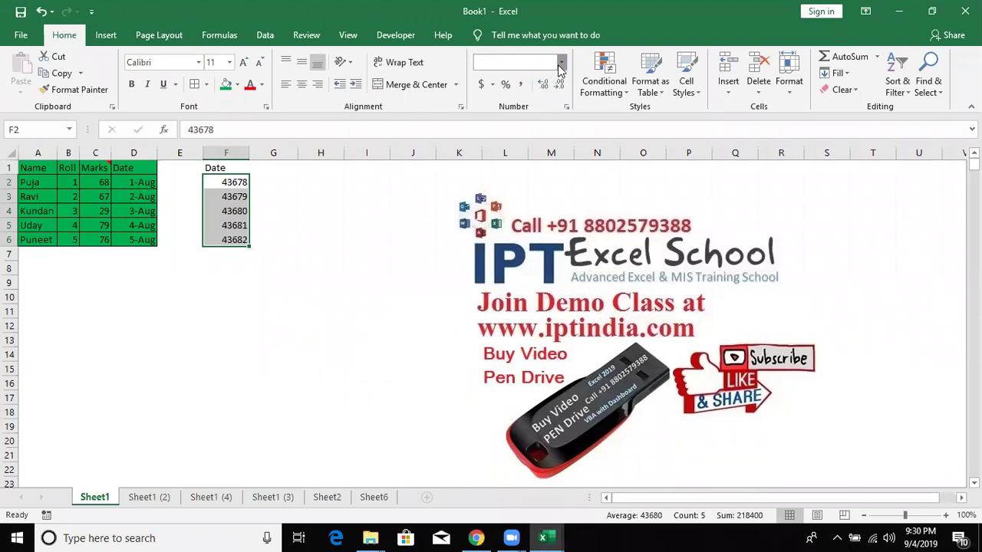
{"action": "left_click", "coordinate": [520, 222]}
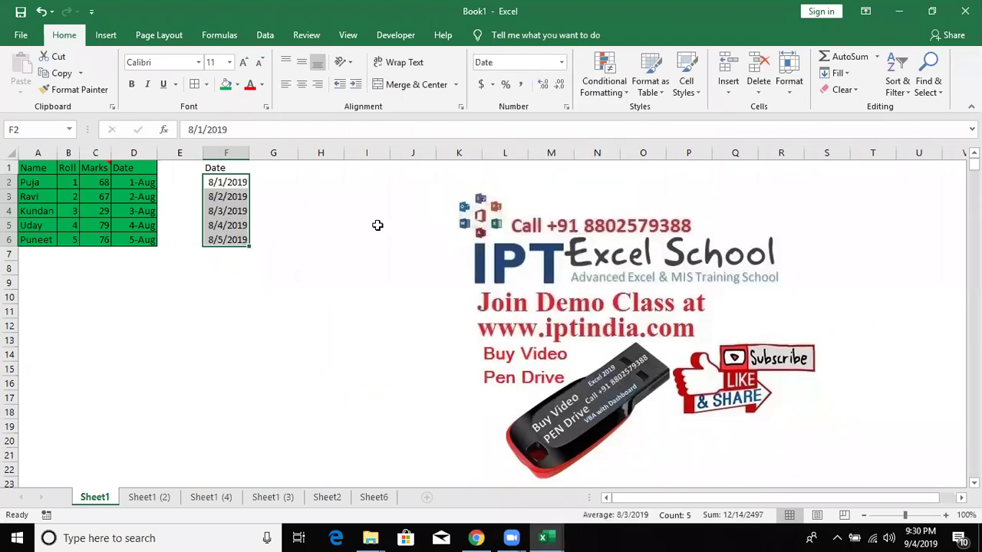
Copy the Date column D1:D6
{"action": "left_click", "coordinate": [141, 168]}
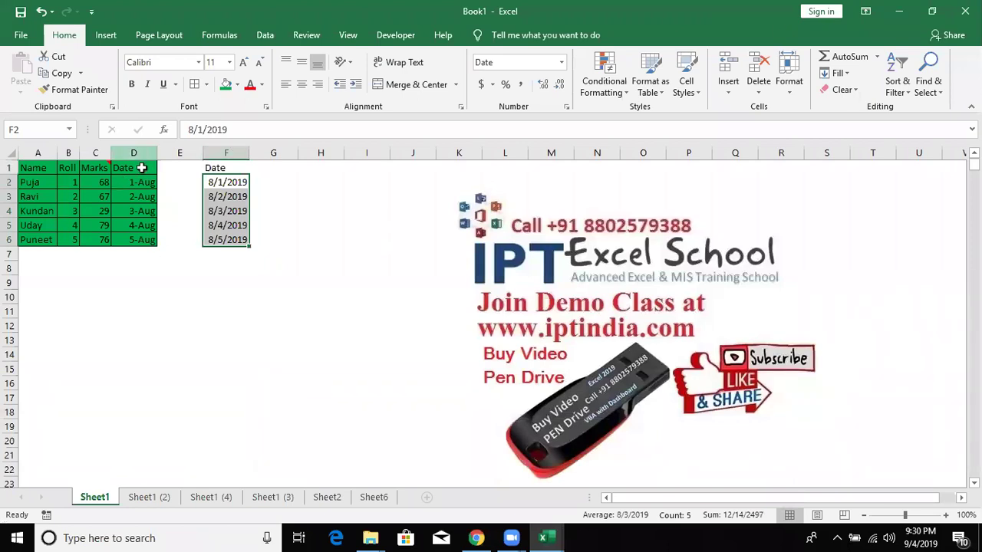
{"action": "key", "text": "ctrl+shift+Down"}
{"action": "key", "text": "ctrl+c"}
Paste Special the copied dates into G1 as values and number formats, showing 1-Aug to 5-Aug
{"action": "left_click", "coordinate": [289, 167]}
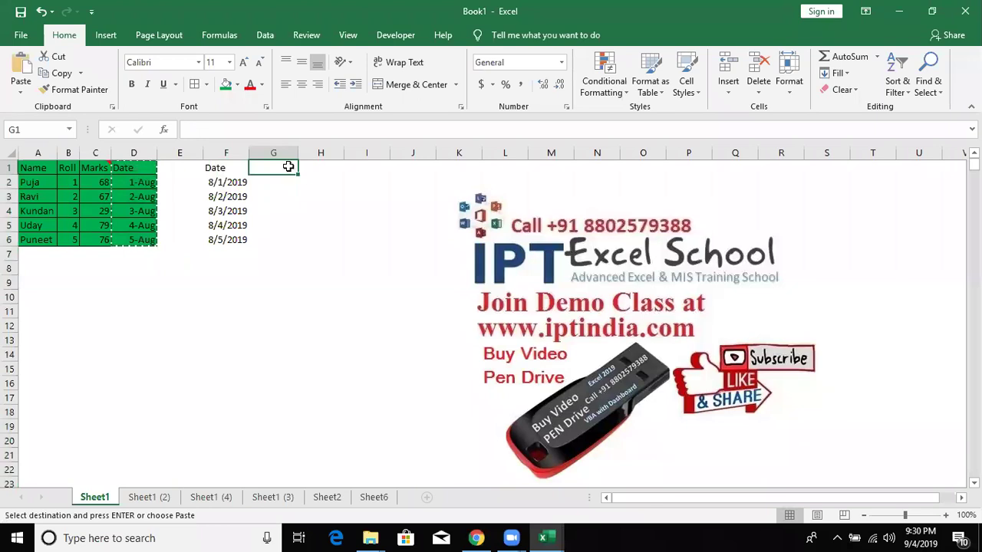
{"action": "right_click", "coordinate": [291, 168]}
{"action": "left_click", "coordinate": [342, 250]}
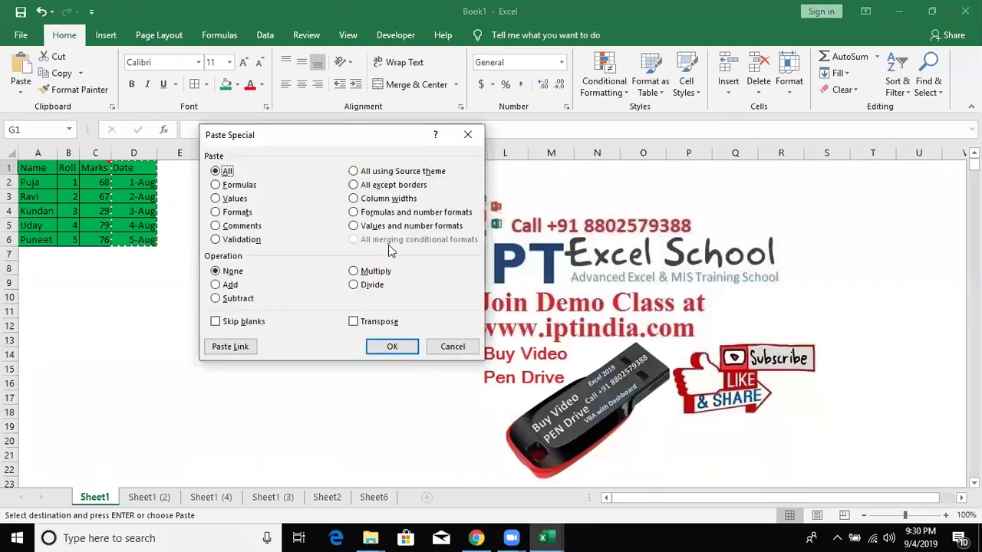
{"action": "left_click", "coordinate": [231, 200]}
{"action": "left_click", "coordinate": [355, 213]}
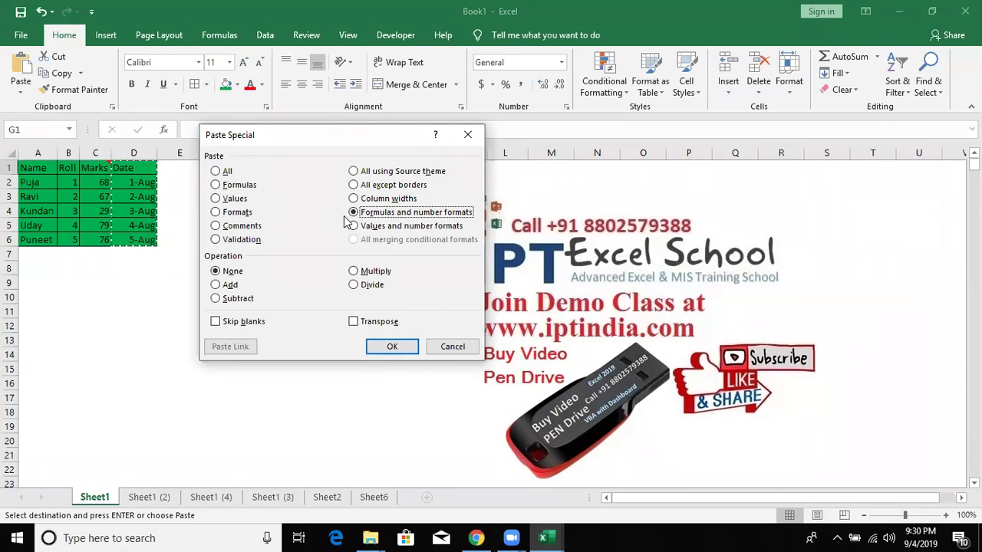
{"action": "left_click", "coordinate": [374, 226]}
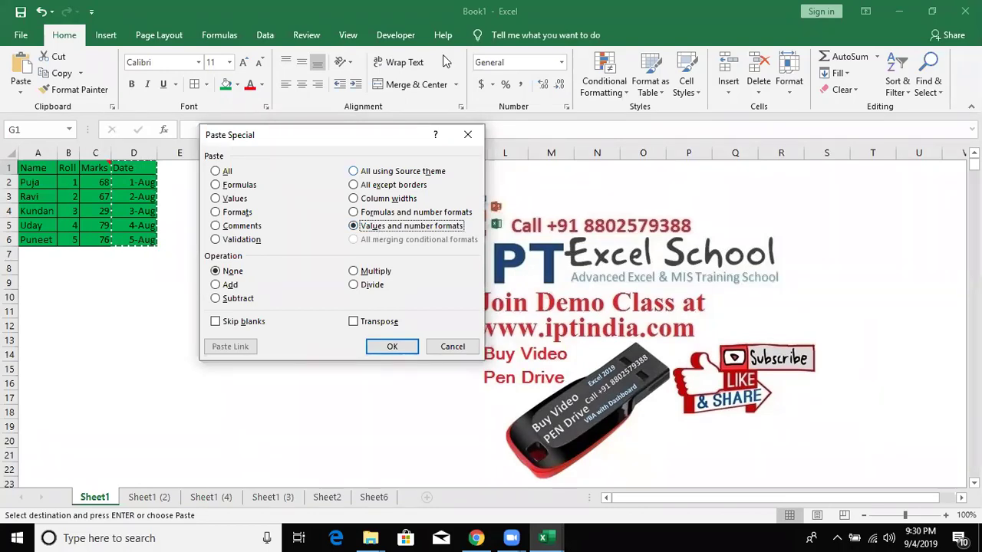
{"action": "left_click", "coordinate": [390, 348]}
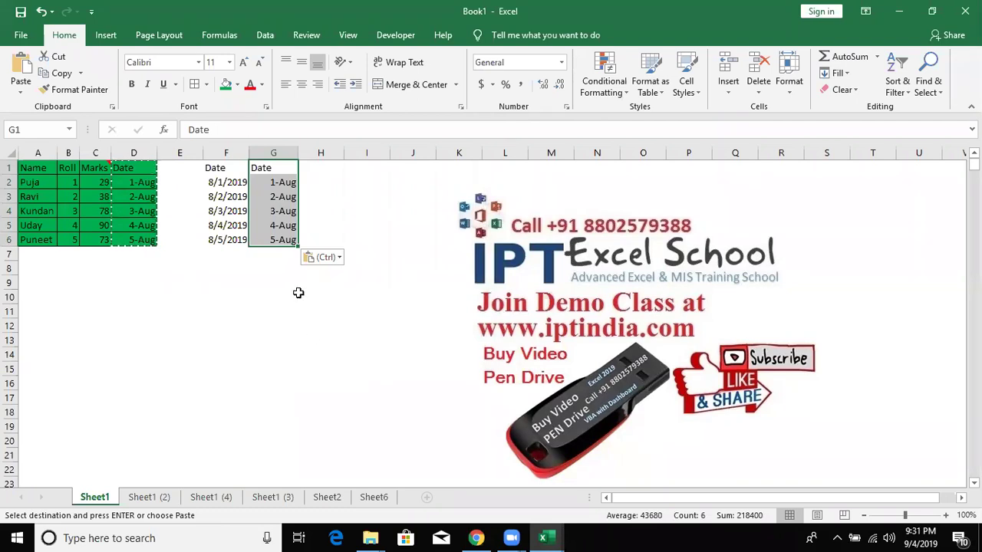
{"action": "left_click", "coordinate": [268, 238]}
{"action": "right_click", "coordinate": [355, 211]}
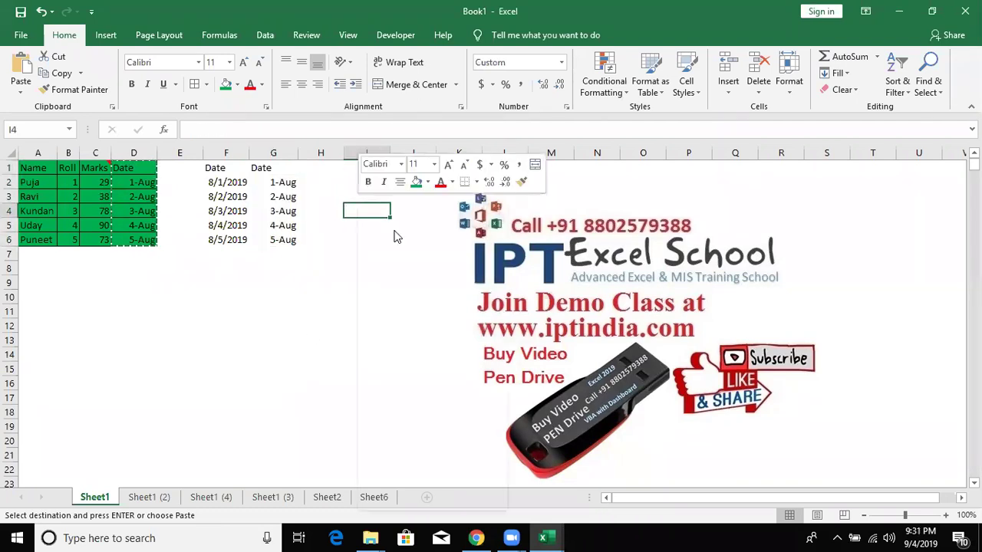
{"action": "left_click", "coordinate": [411, 286]}
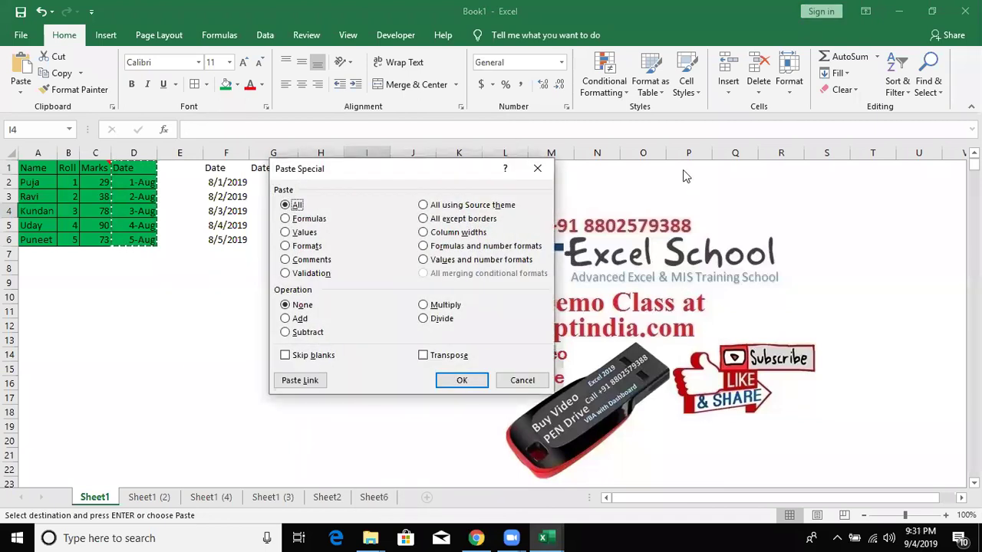
{"action": "key", "text": "Escape"}
{"action": "left_click", "coordinate": [358, 172]}
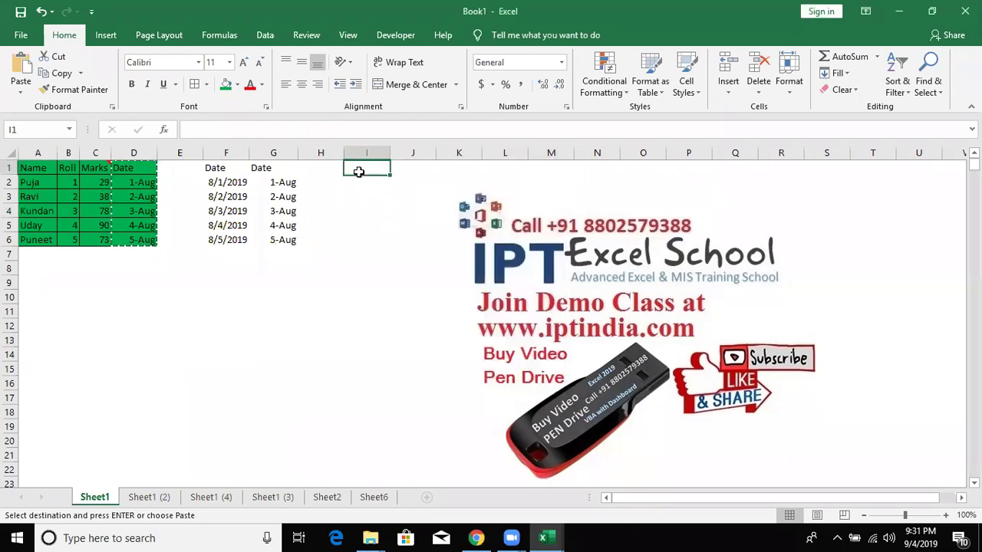
{"action": "right_click", "coordinate": [358, 172]}
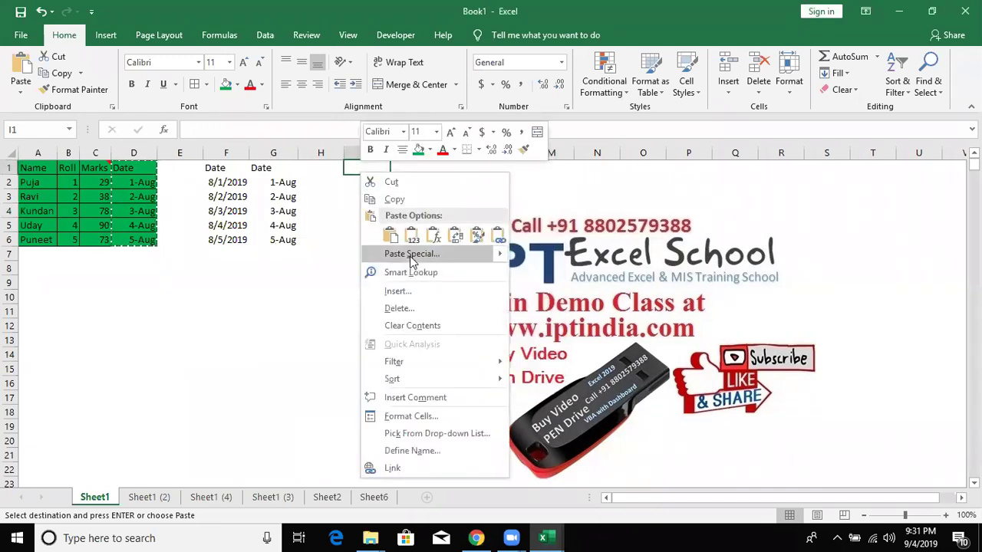
{"action": "left_click", "coordinate": [415, 433]}
{"action": "key", "text": "Escape"}
{"action": "right_click", "coordinate": [362, 173]}
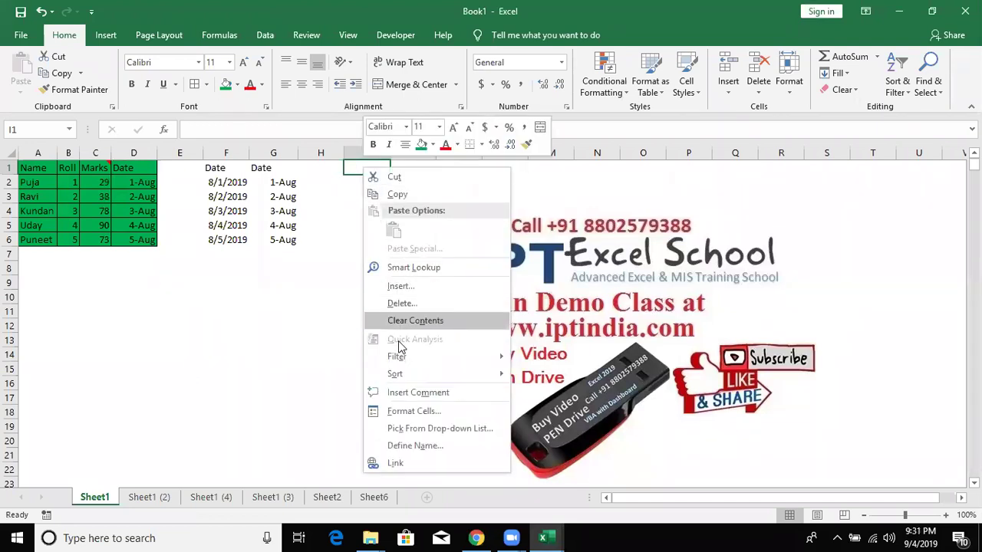
{"action": "left_click", "coordinate": [404, 411]}
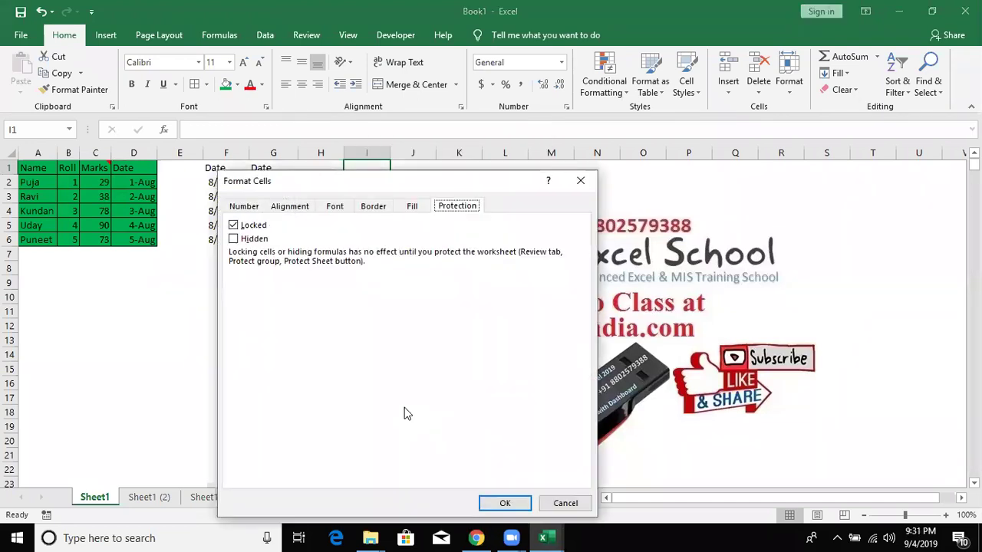
{"action": "left_click", "coordinate": [253, 205]}
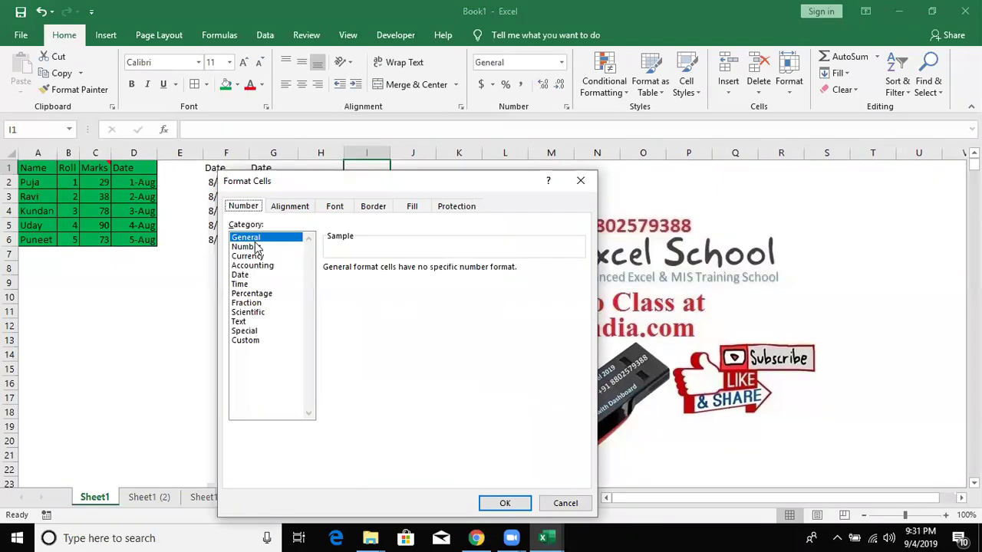
{"action": "left_click", "coordinate": [254, 247]}
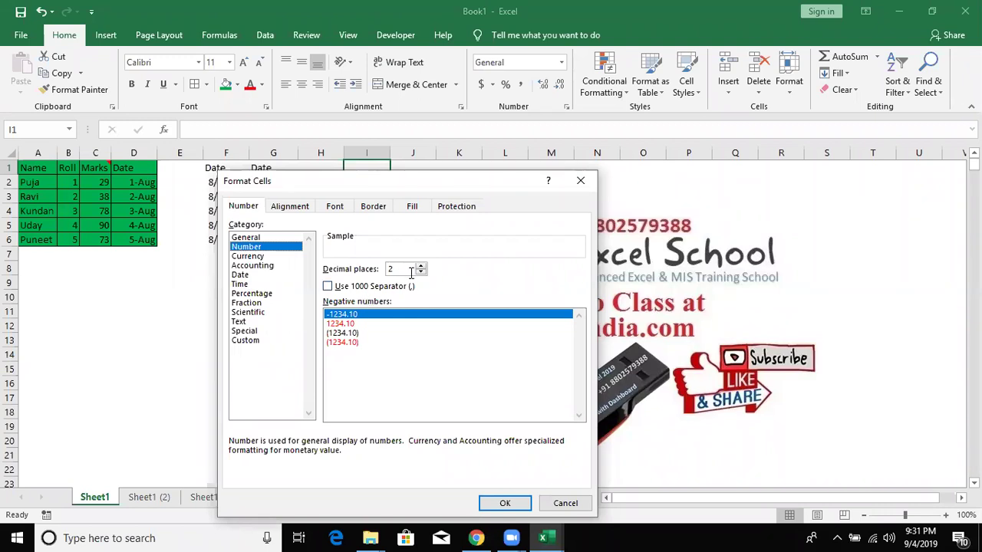
{"action": "key", "text": "Escape"}
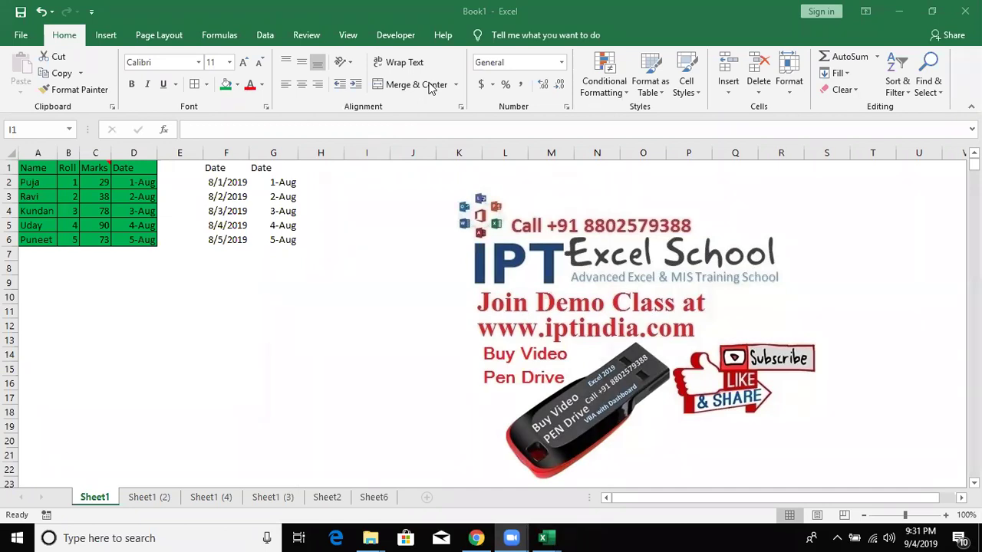
Enter 20 in C11 and 30 in D11
{"action": "left_click", "coordinate": [170, 323]}
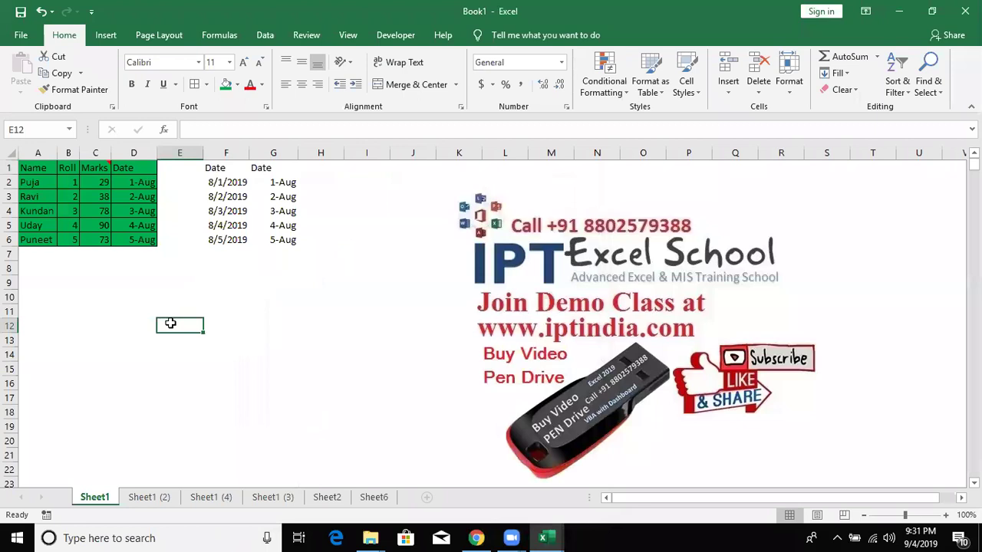
{"action": "left_click", "coordinate": [110, 312]}
{"action": "type", "text": "20"}
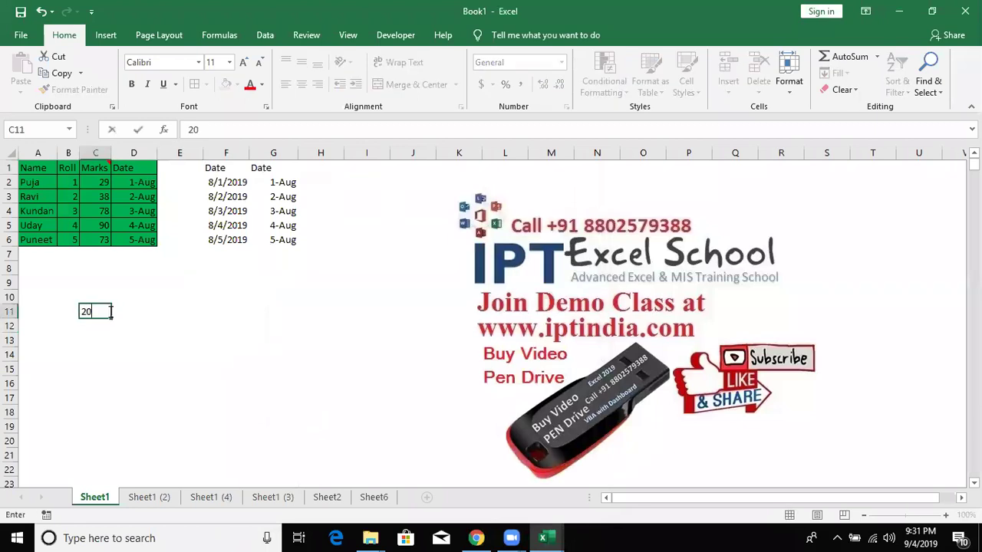
{"action": "key", "text": "Tab"}
{"action": "key", "text": "Tab"}
{"action": "type", "text": "30"}
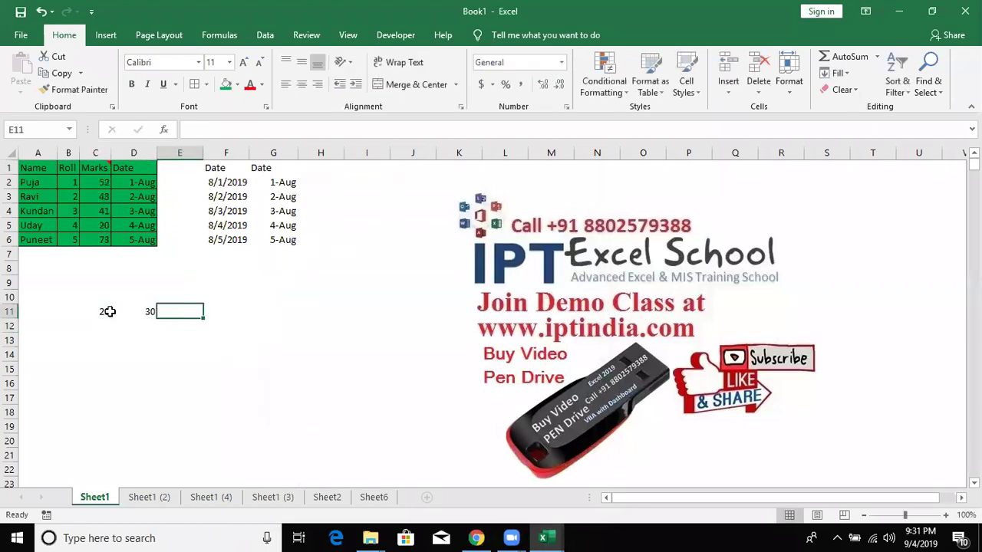
{"action": "key", "text": "Left"}
Copy the 20 from C11, paste it into D11, then undo the paste
{"action": "left_click", "coordinate": [108, 312]}
{"action": "key", "text": "ctrl+c"}
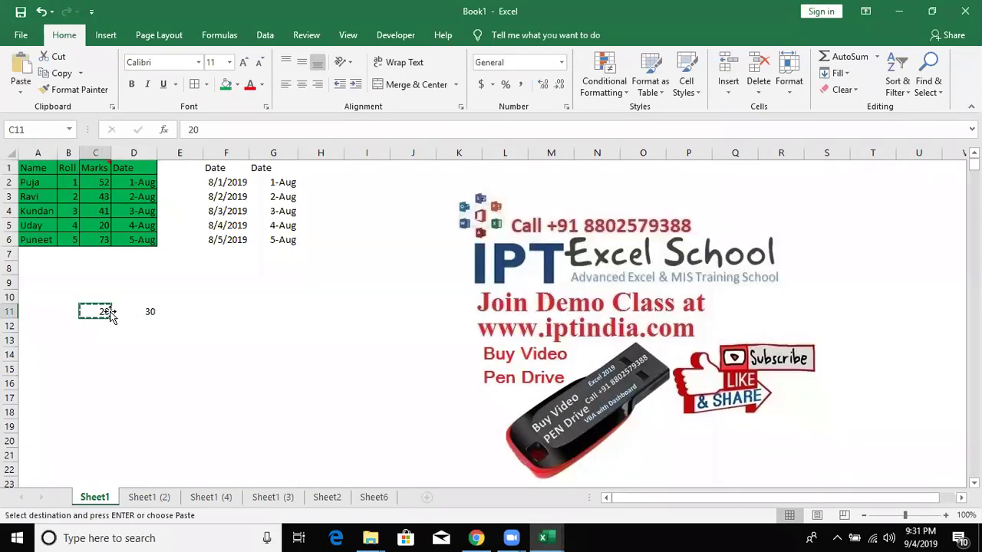
{"action": "key", "text": "Right"}
{"action": "key", "text": "ctrl+v"}
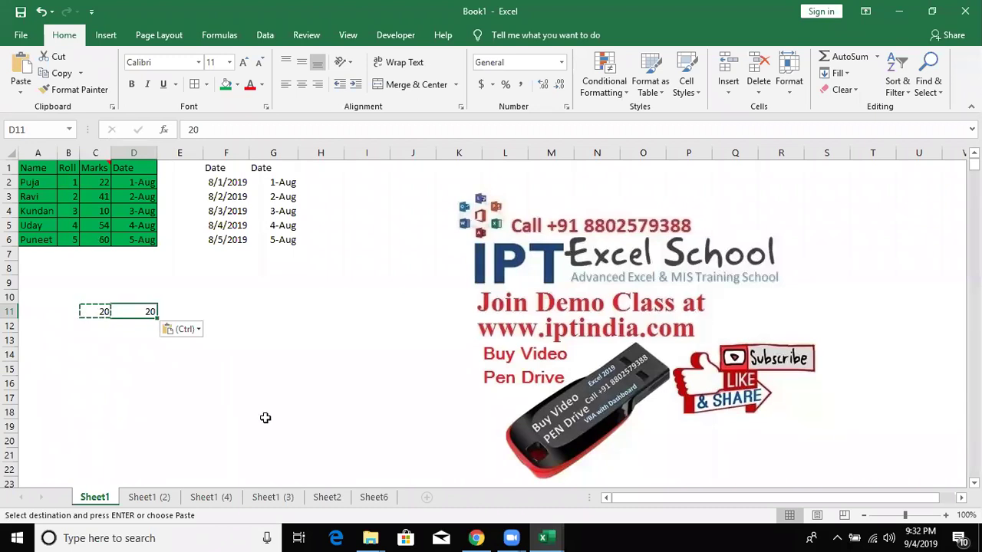
{"action": "key", "text": "ctrl+z"}
Paste Special the copied 20 into D11 with Add, making 50
{"action": "right_click", "coordinate": [139, 309]}
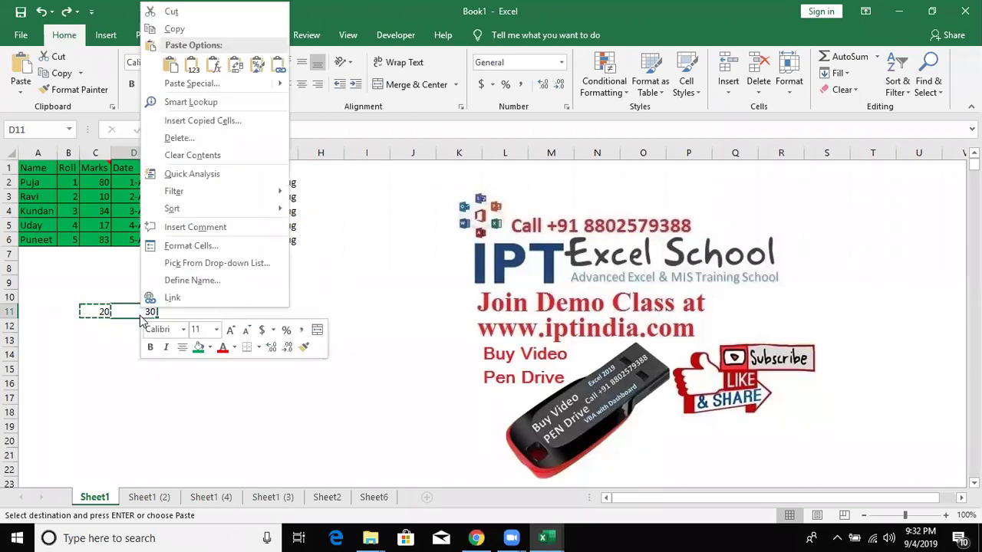
{"action": "left_click", "coordinate": [178, 86]}
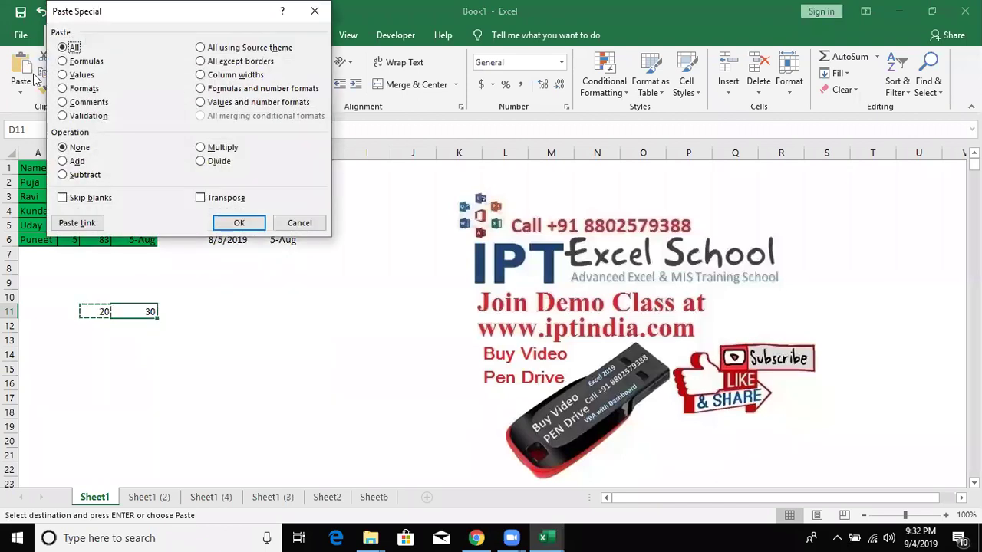
{"action": "left_click", "coordinate": [77, 165]}
{"action": "left_click", "coordinate": [229, 227]}
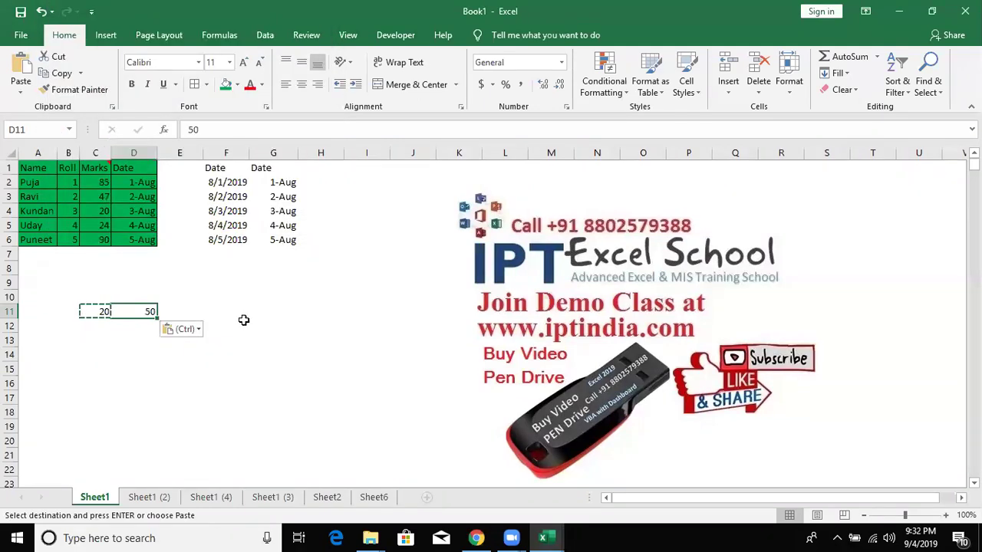
Paste Special into D11 with Multiply to get 1000, then reopen Paste Special
{"action": "right_click", "coordinate": [132, 317]}
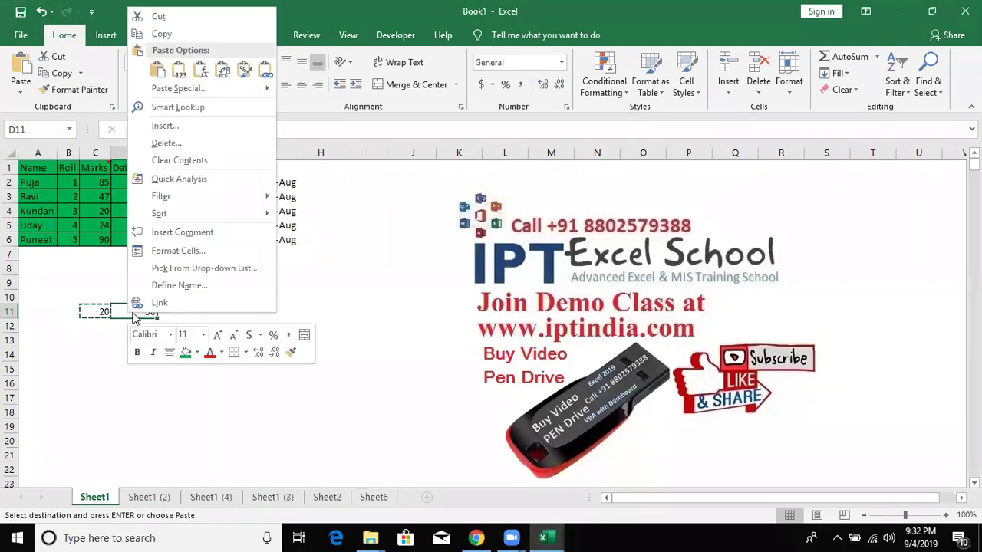
{"action": "left_click", "coordinate": [163, 90]}
{"action": "left_click", "coordinate": [193, 148]}
{"action": "left_click", "coordinate": [219, 224]}
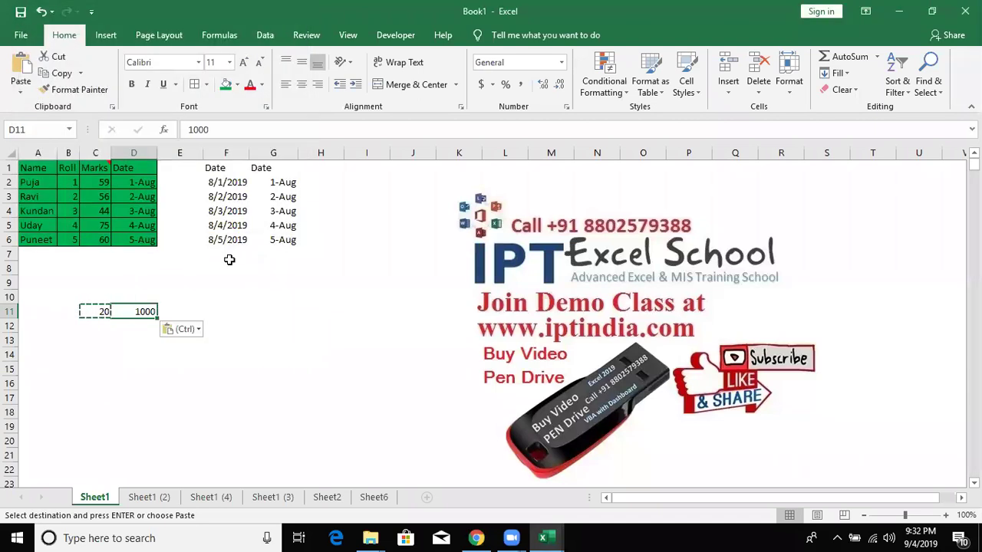
{"action": "right_click", "coordinate": [125, 307]}
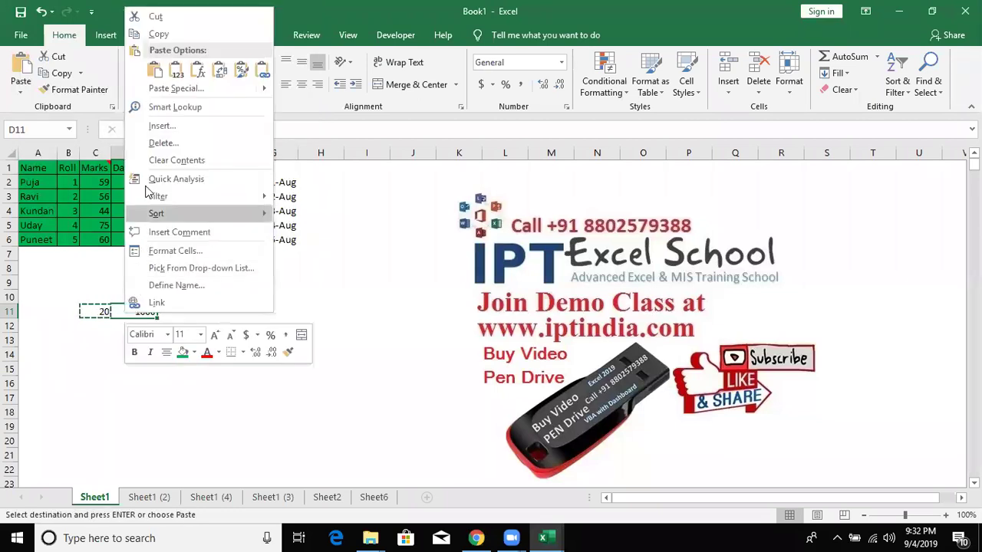
{"action": "left_click", "coordinate": [160, 87]}
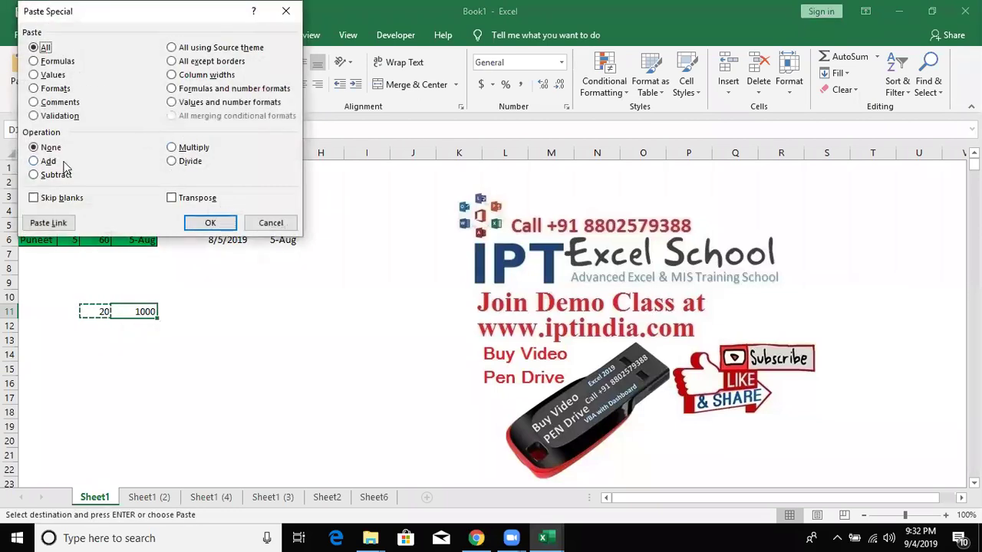